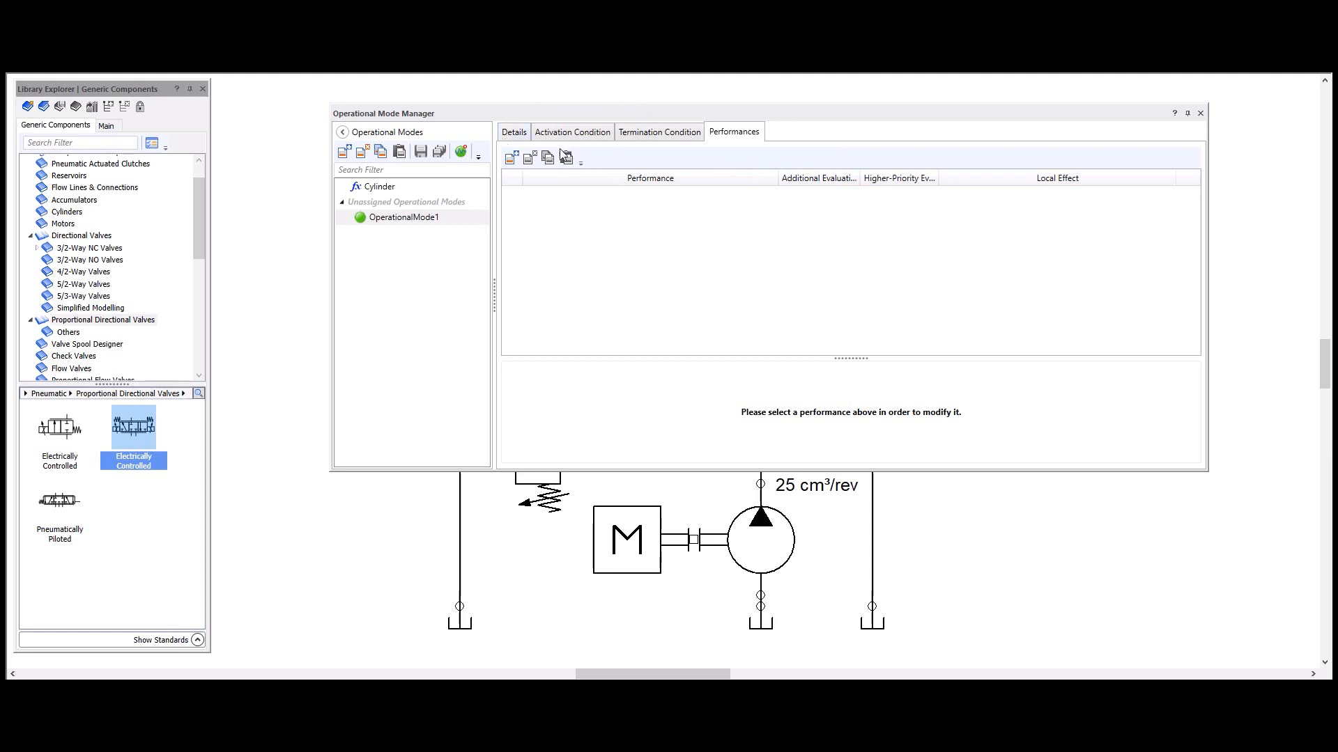
Step: Rename OperationalMode1 as Extension and assign it to the Cylinder system function
left_click(524, 138)
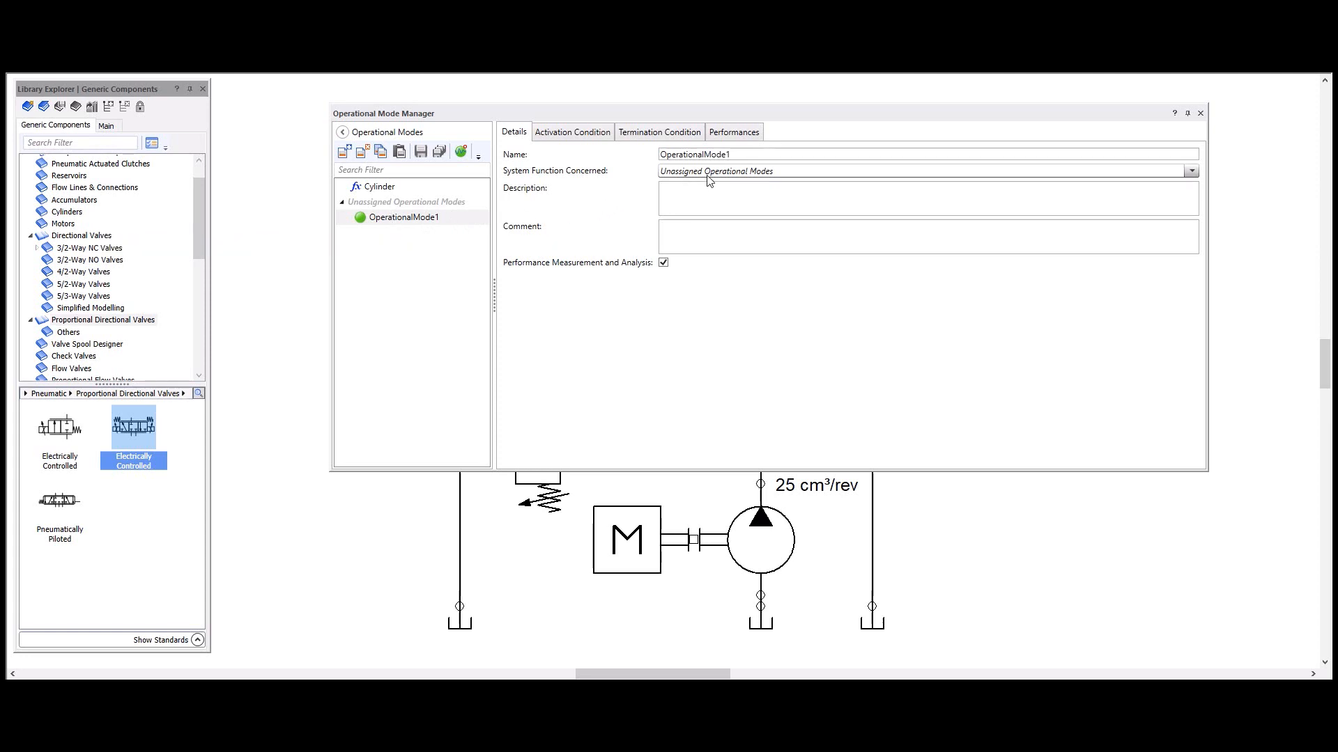
left_click_drag(660, 155, 756, 162)
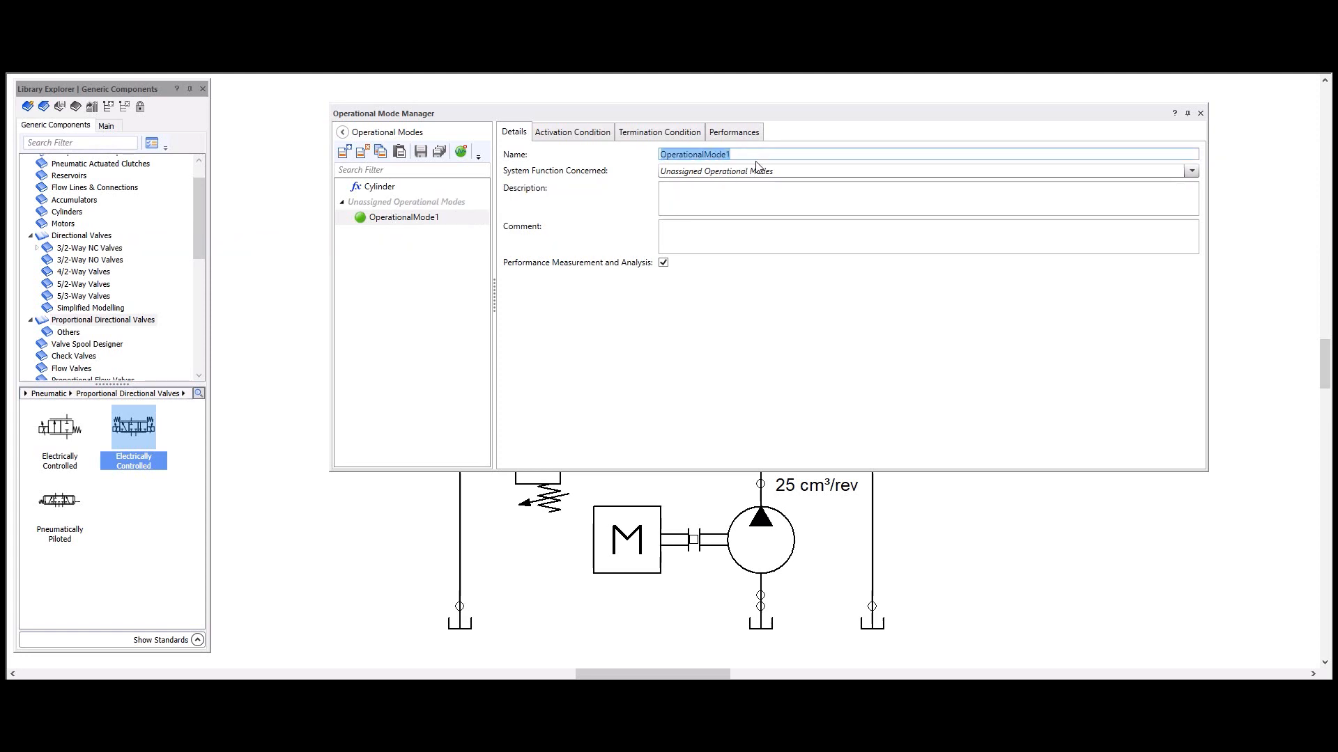
type("Extension")
key("Return")
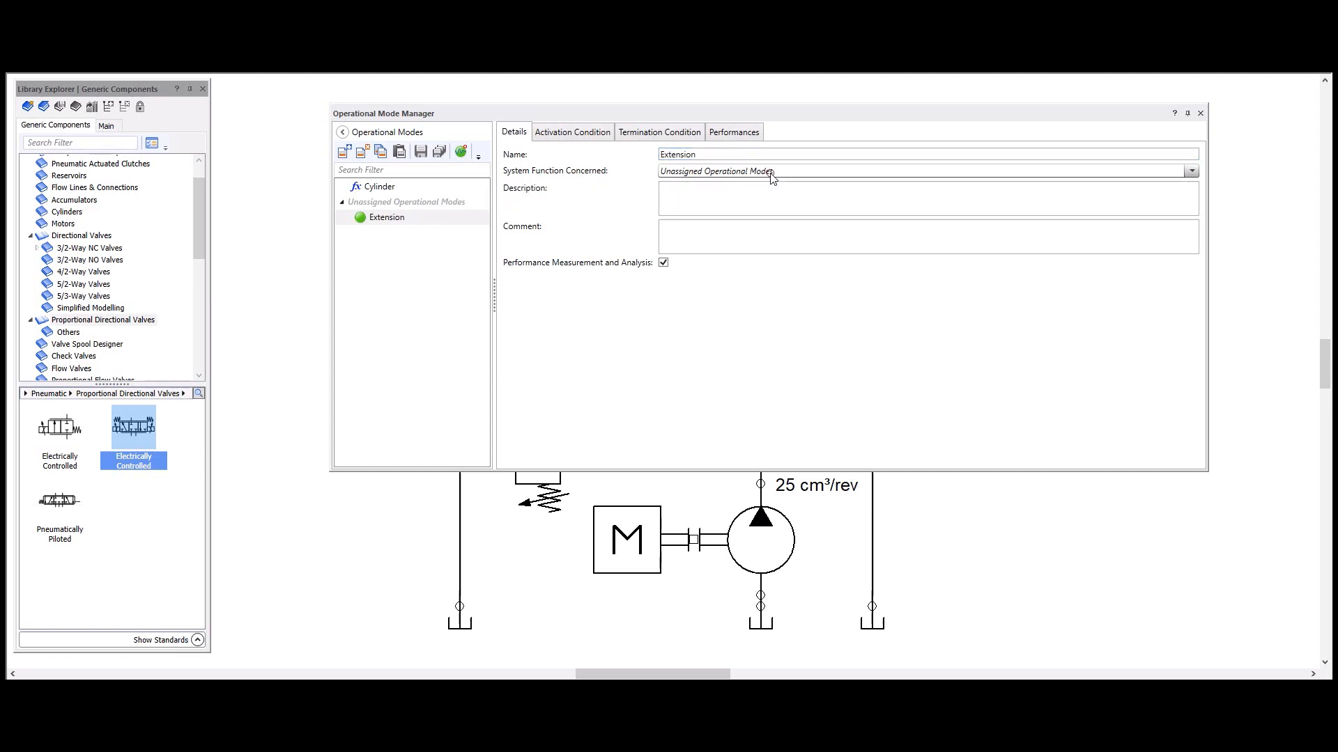
left_click(771, 174)
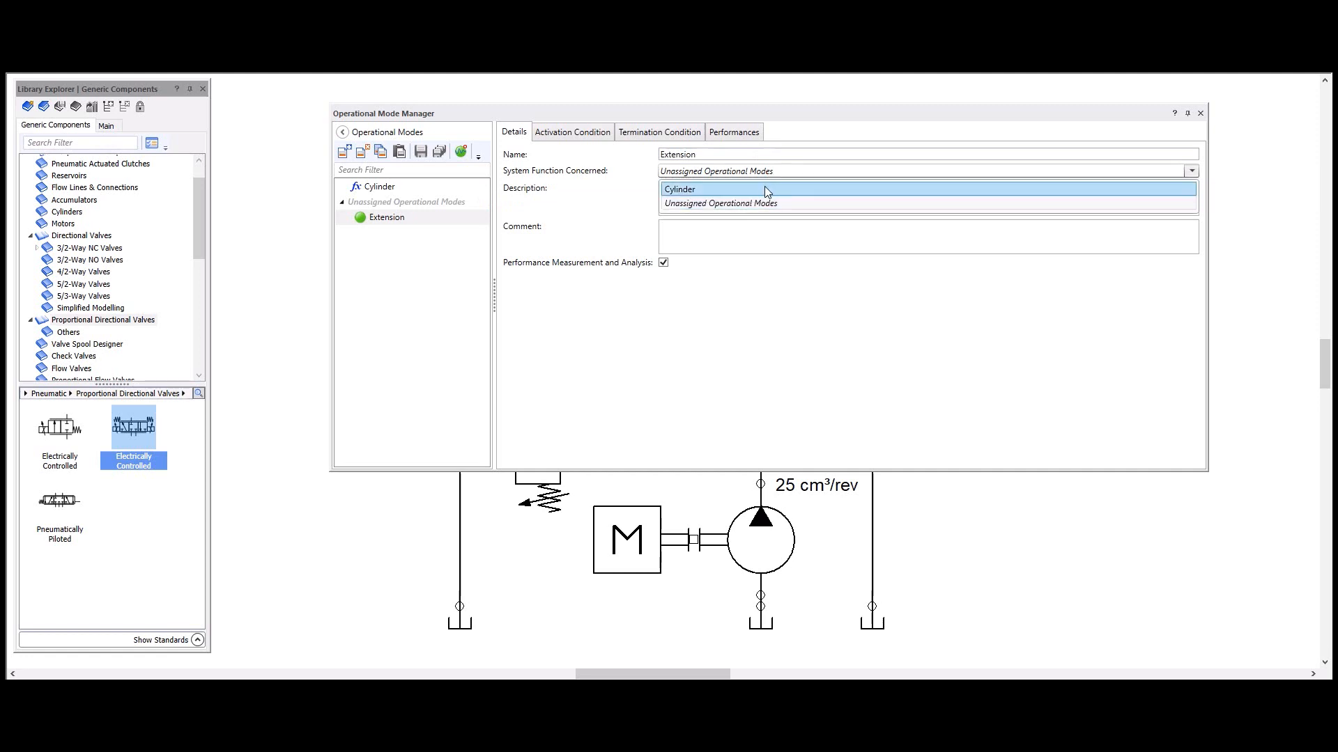
left_click(764, 186)
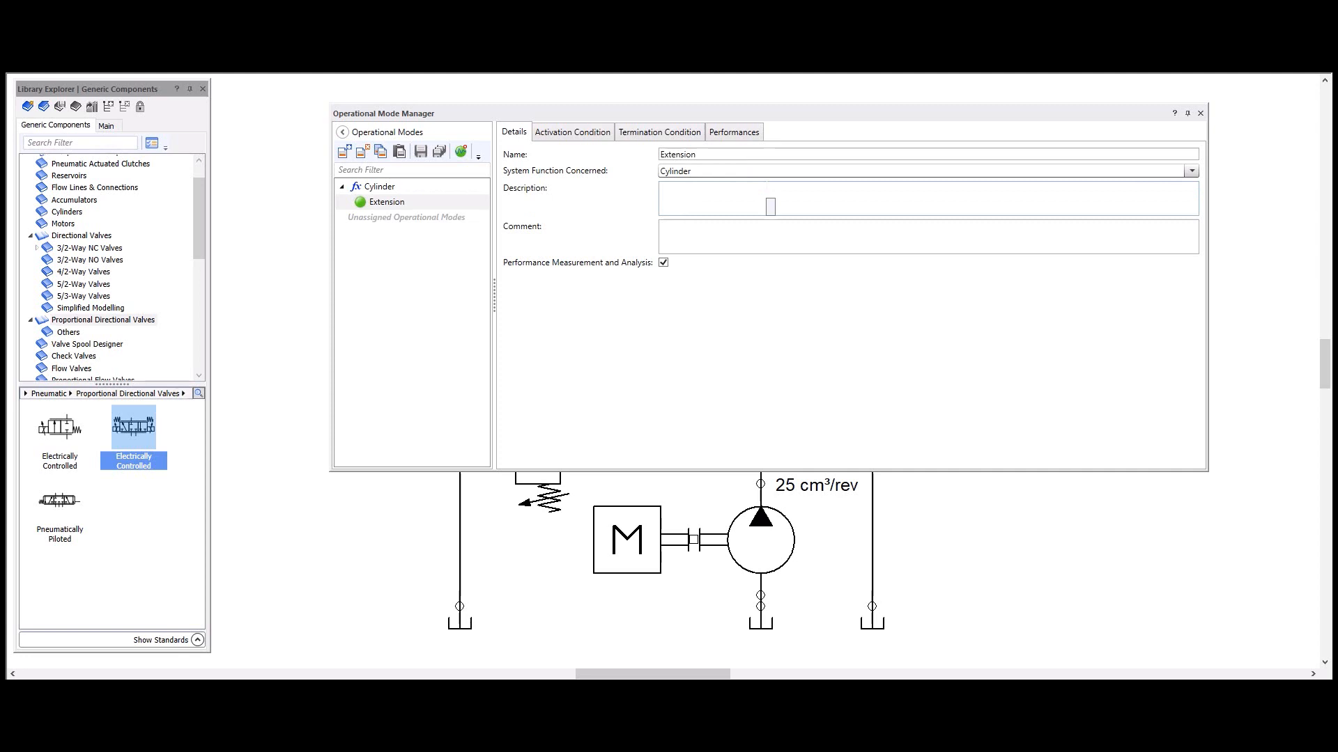
Step: Turn performance measurement and analysis off for the Extension mode and back on again
left_click(752, 191)
left_click(705, 238)
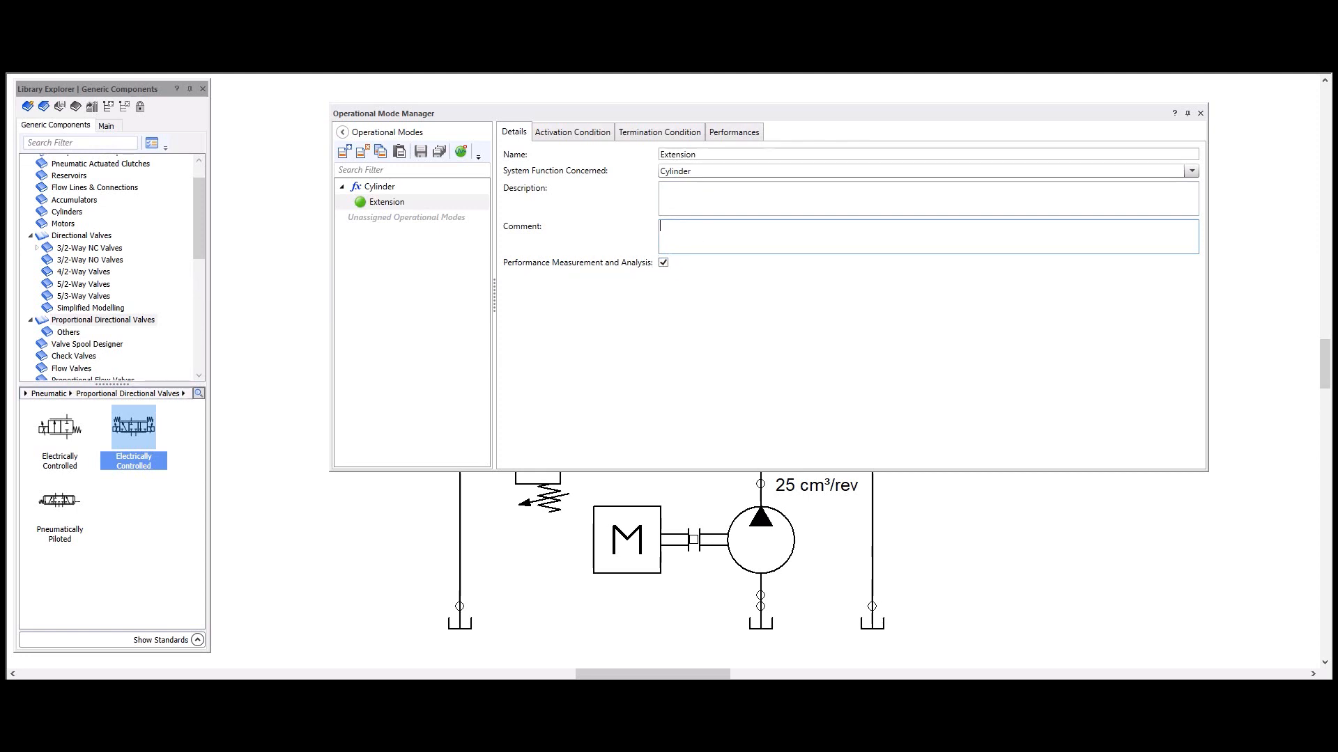
left_click(664, 263)
mouse_move(365, 207)
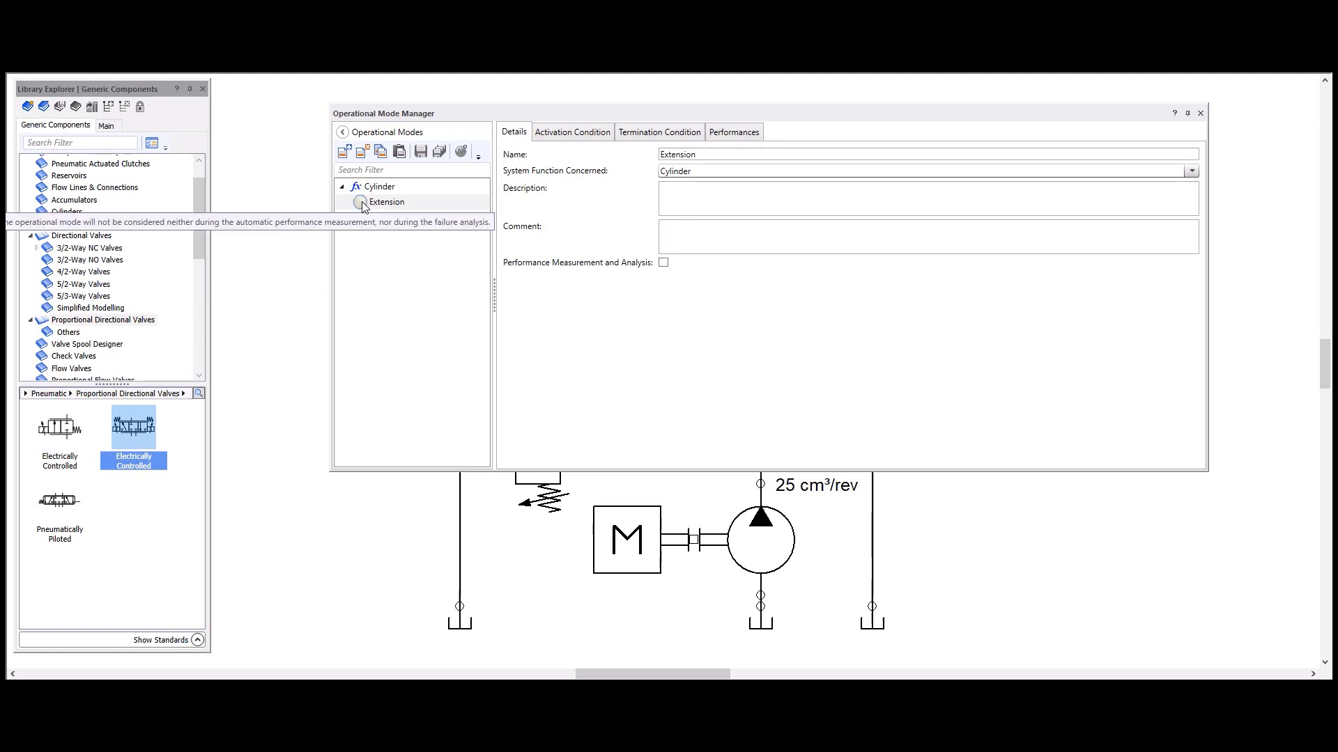
left_click(362, 202)
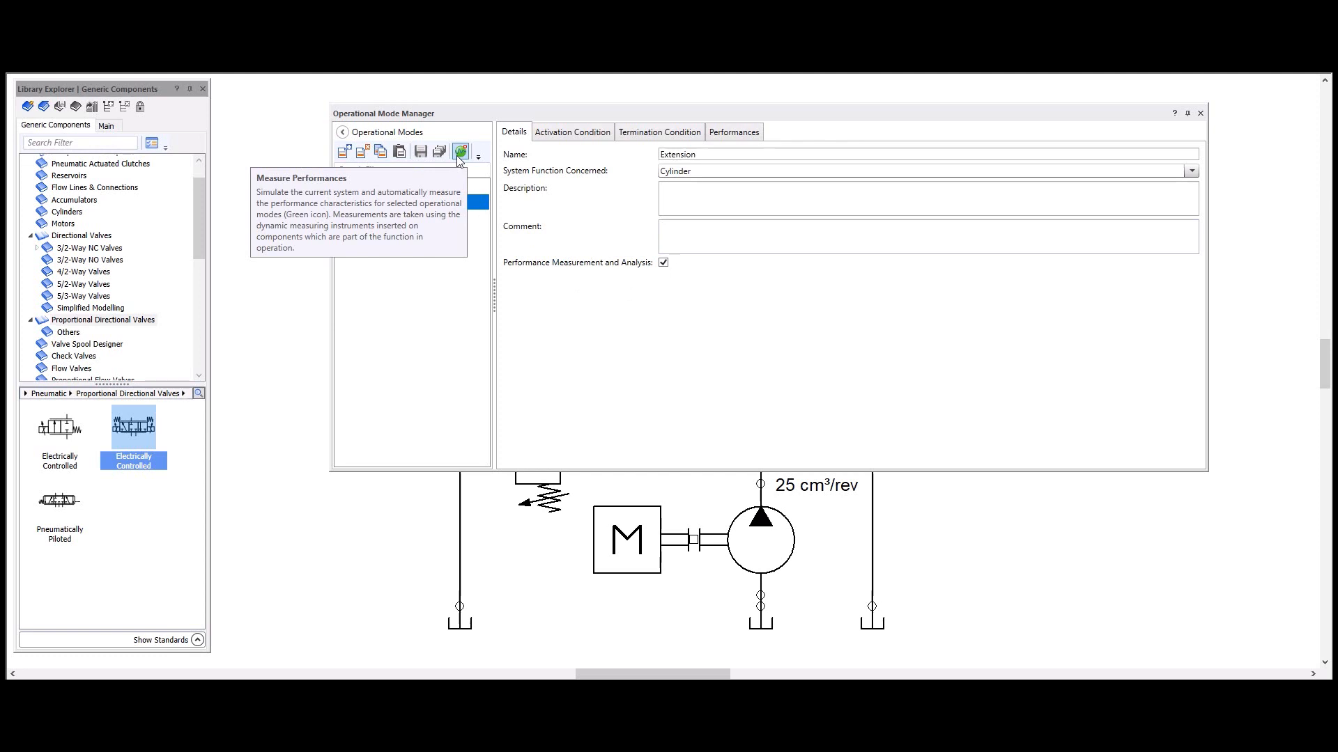
left_click(457, 156)
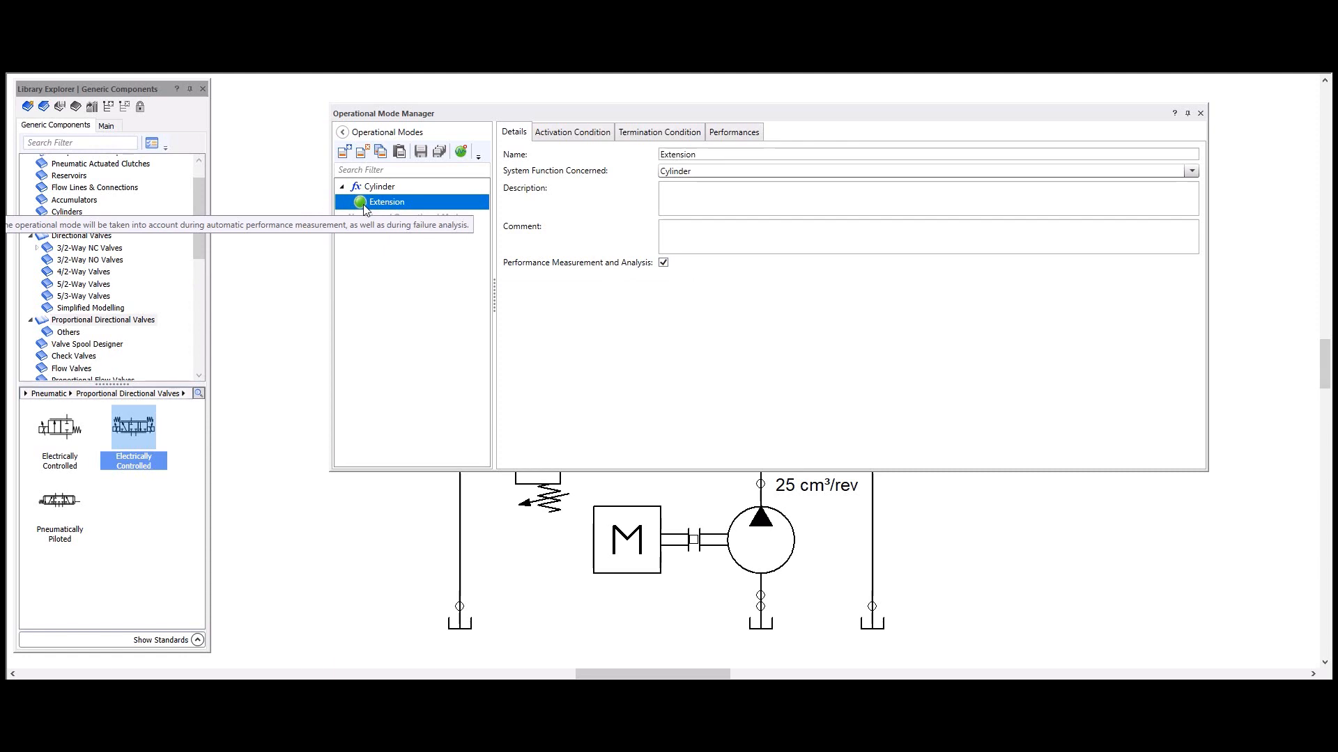
Step: Insert the A0 sensor's output signal, H16_1.TransmitterB, into the Extension mode's activation condition
left_click_drag(551, 119, 546, 167)
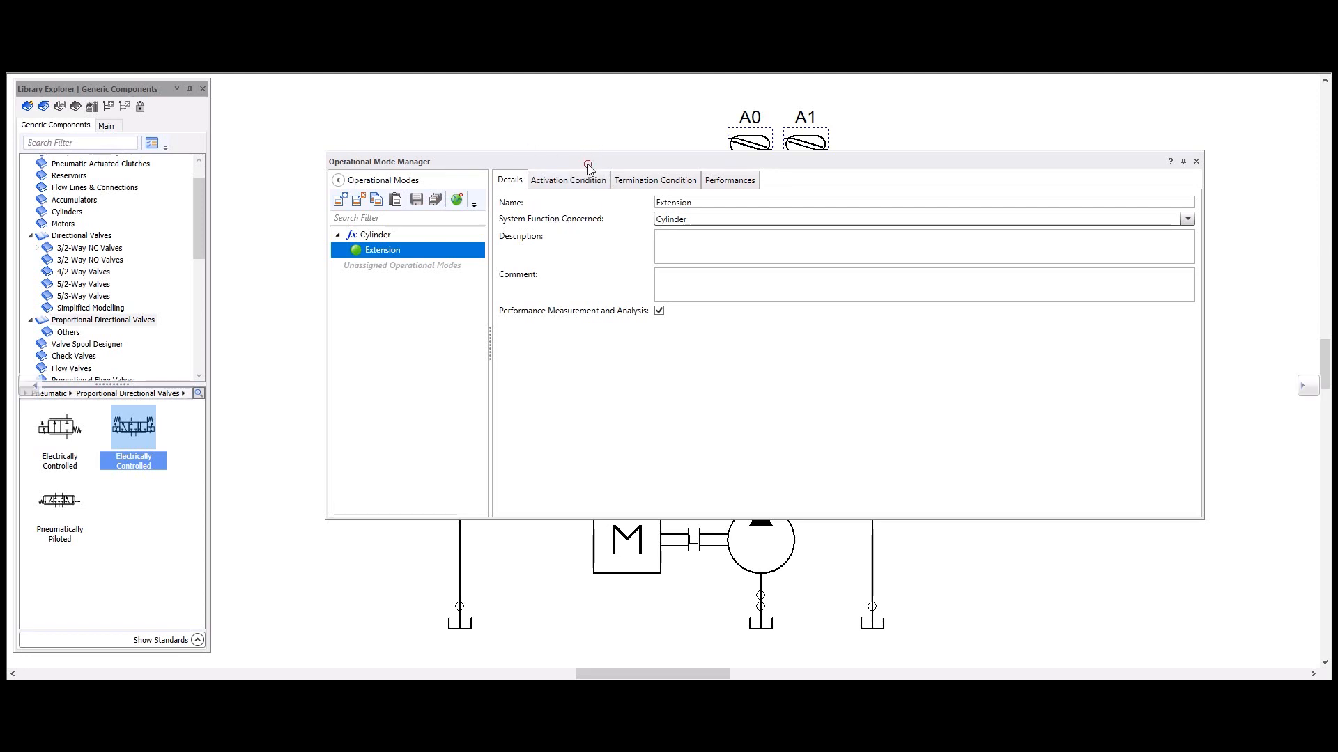
left_click_drag(588, 168, 608, 420)
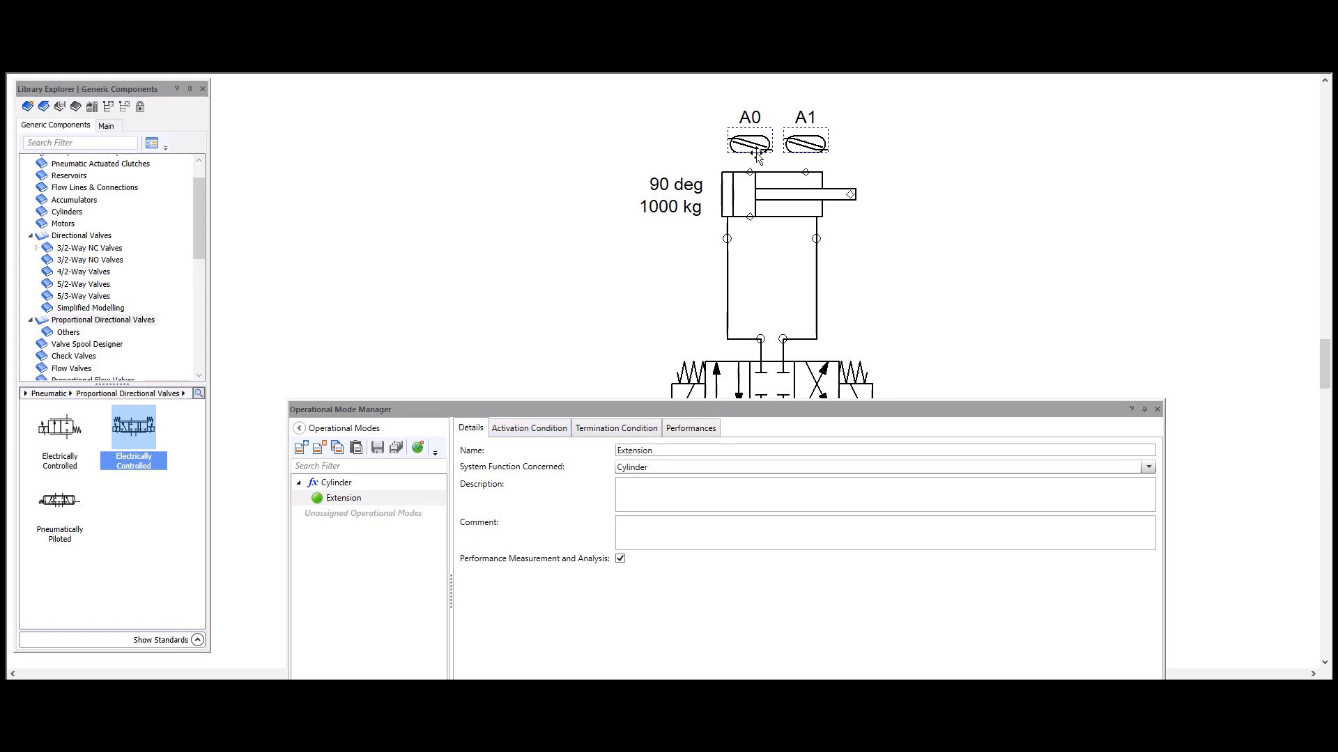
mouse_move(750, 221)
left_click(547, 433)
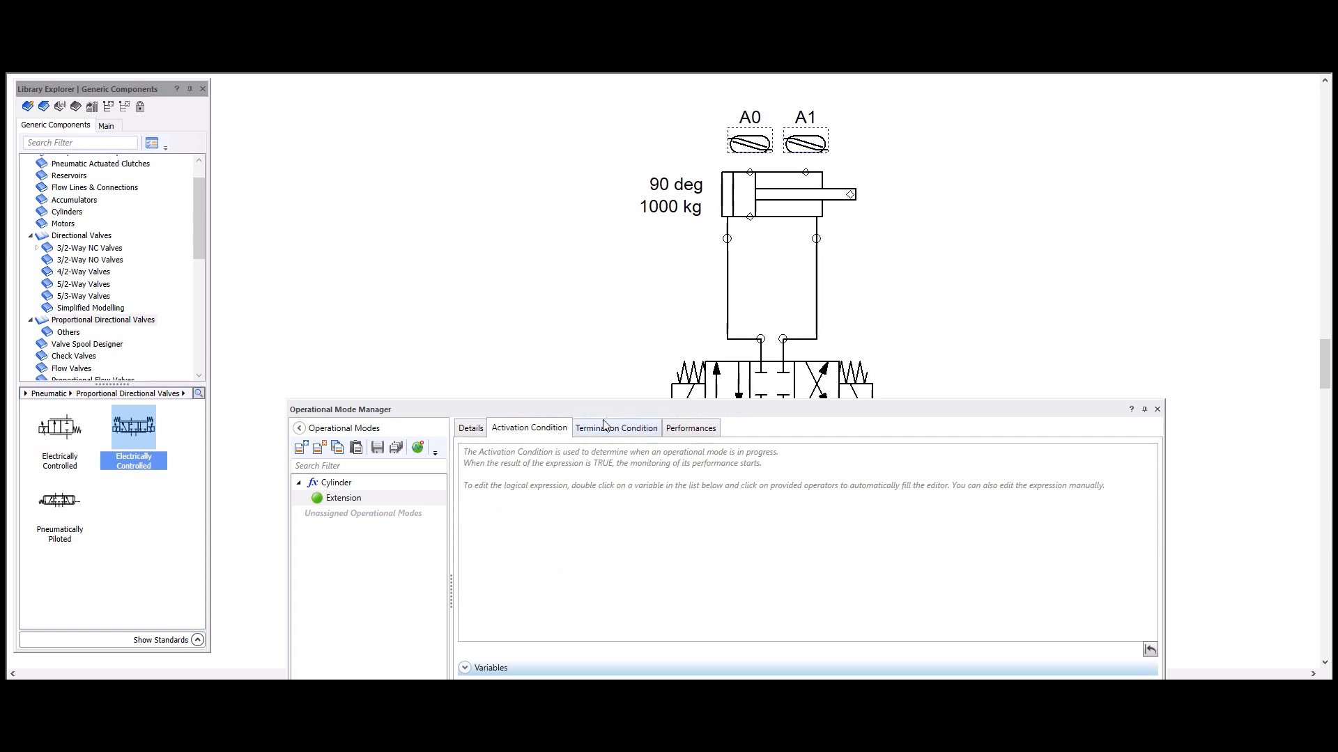
left_click_drag(613, 411, 604, 85)
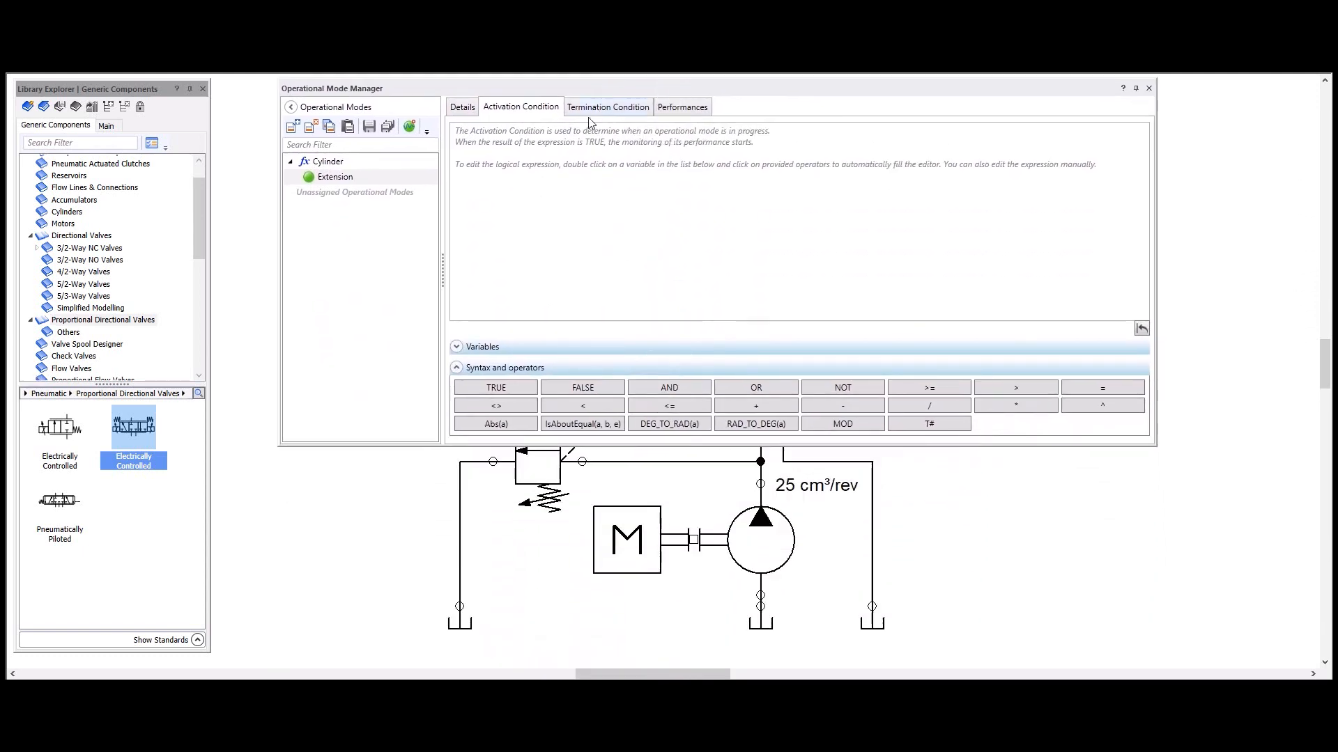
left_click(456, 347)
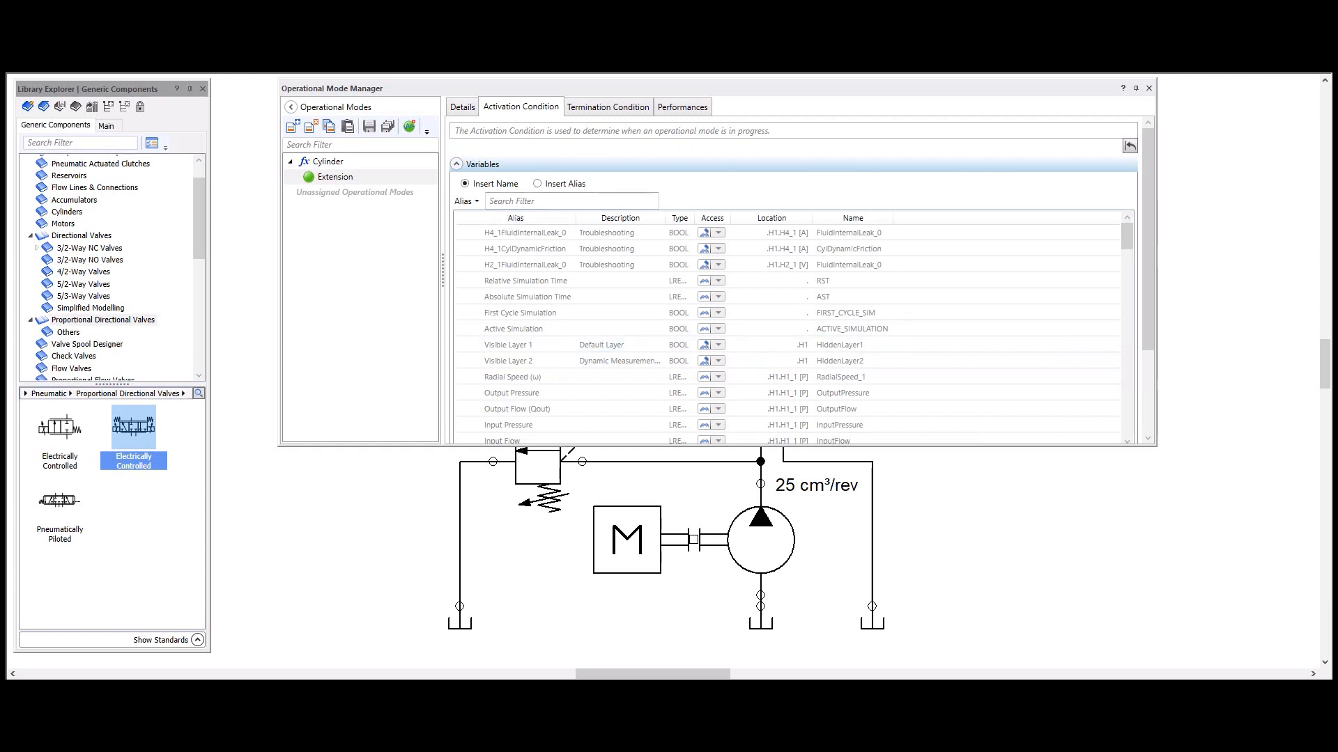
left_click(512, 200)
type("A")
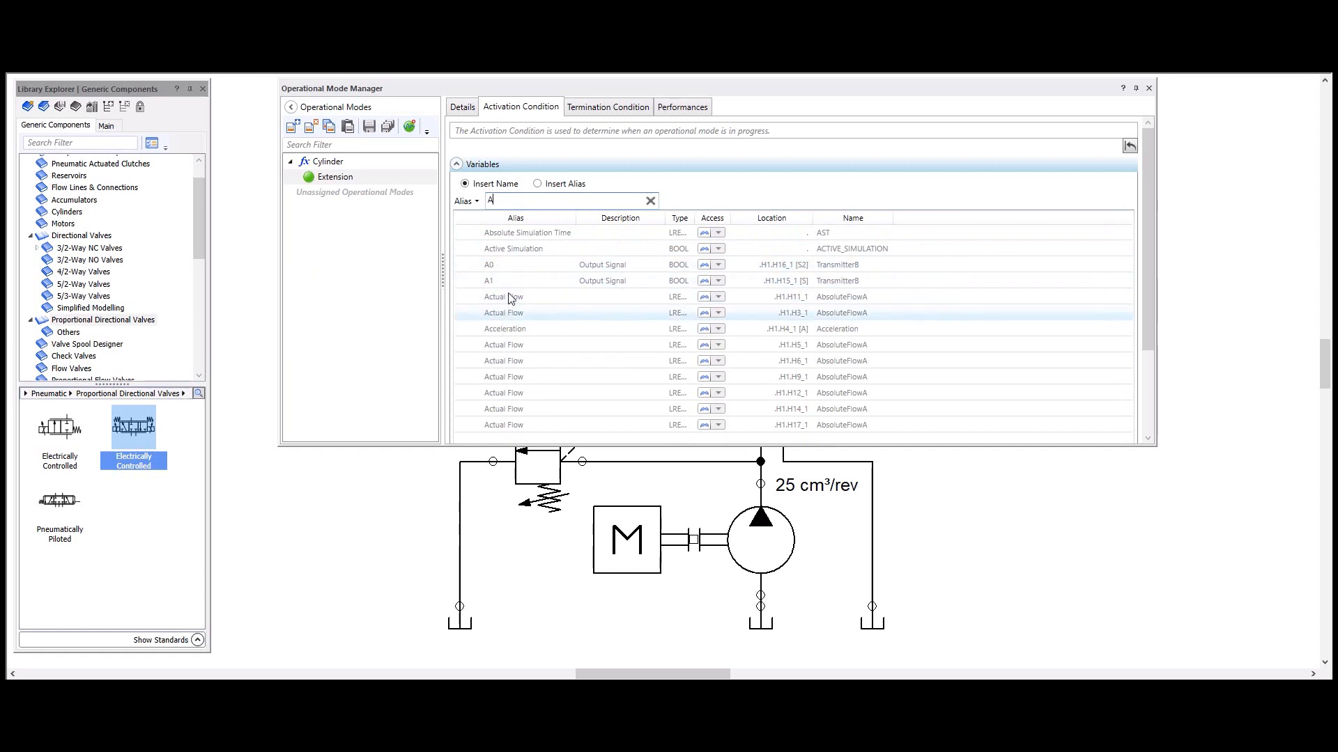
double_click(498, 270)
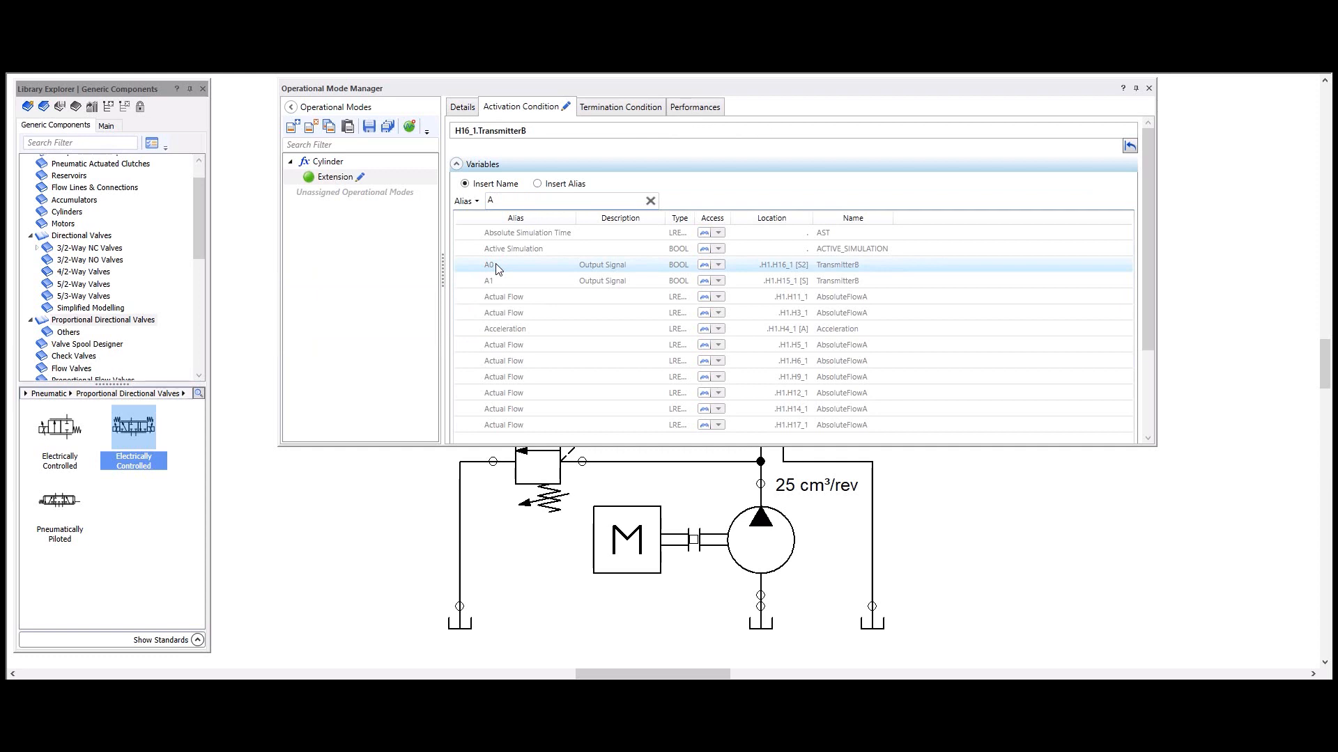
left_click(457, 164)
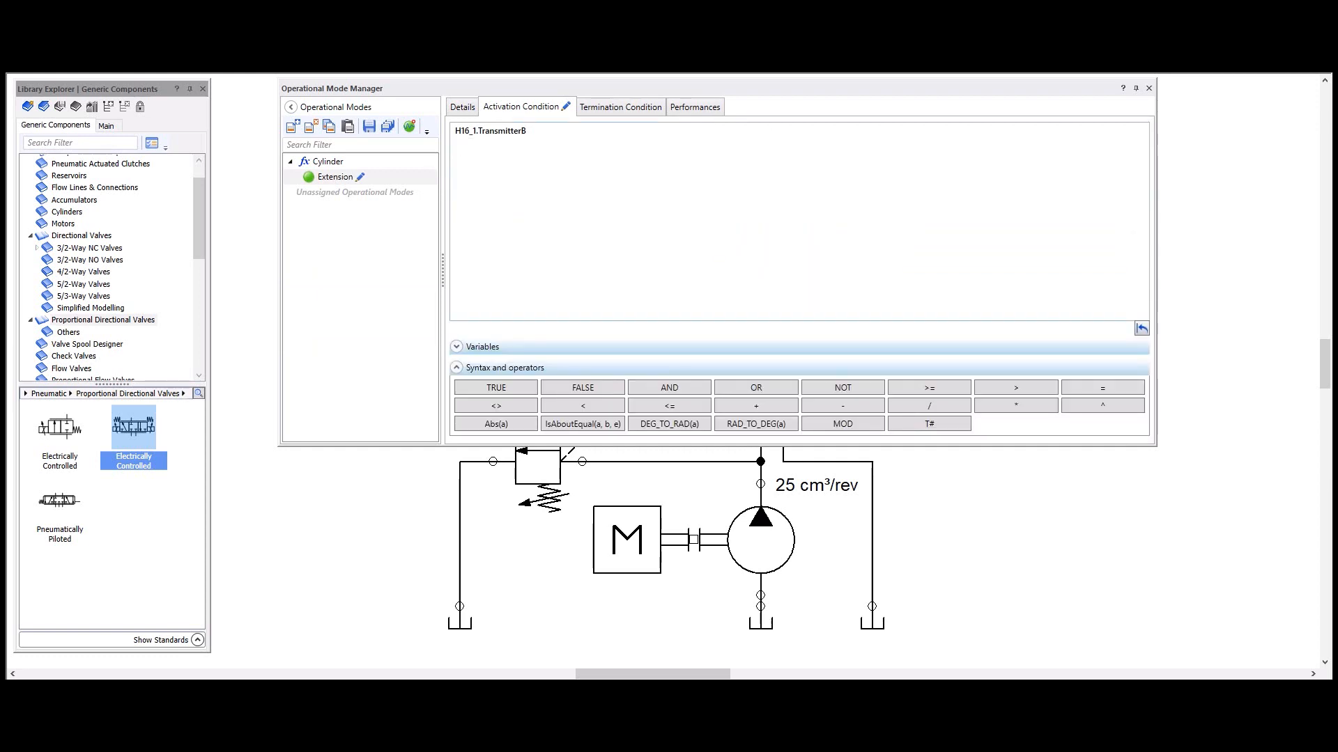
Step: Negate the A0 sensor signal in the activation condition with the NOT operator
left_click_drag(456, 131, 518, 130)
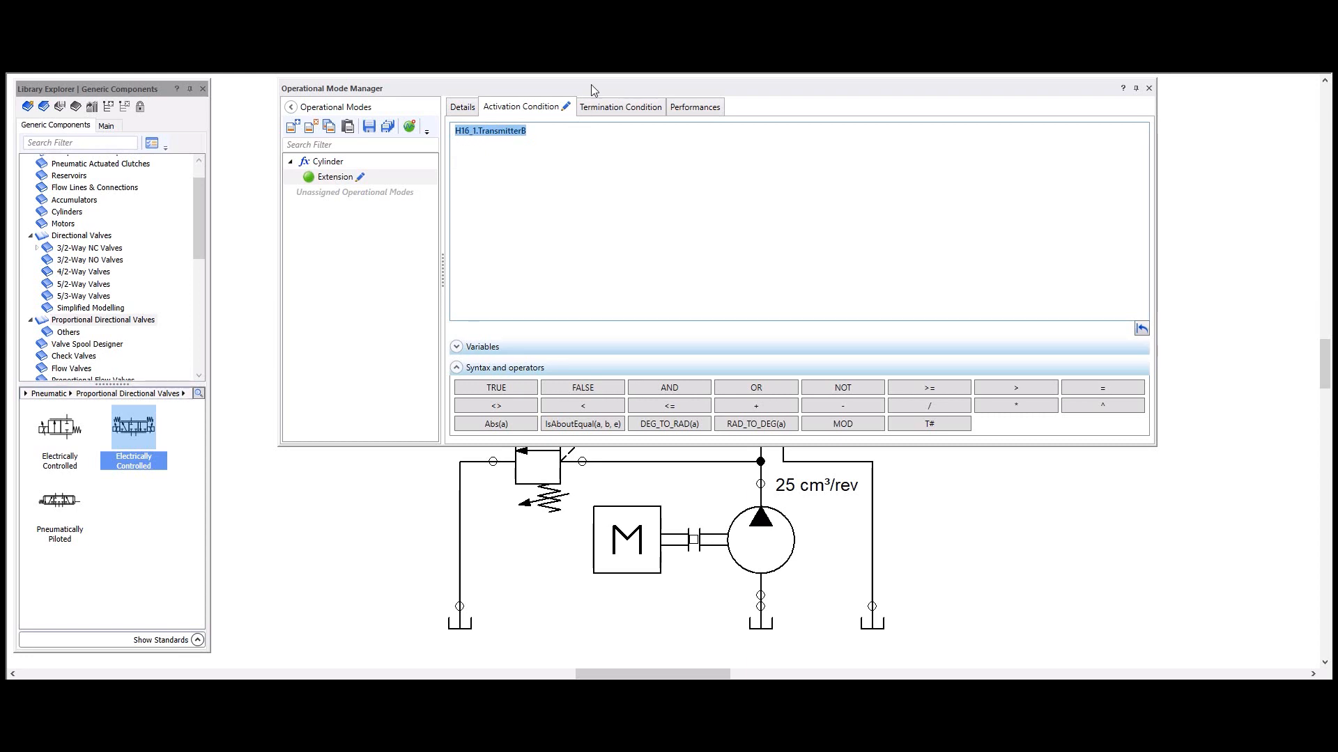
left_click_drag(590, 85, 579, 235)
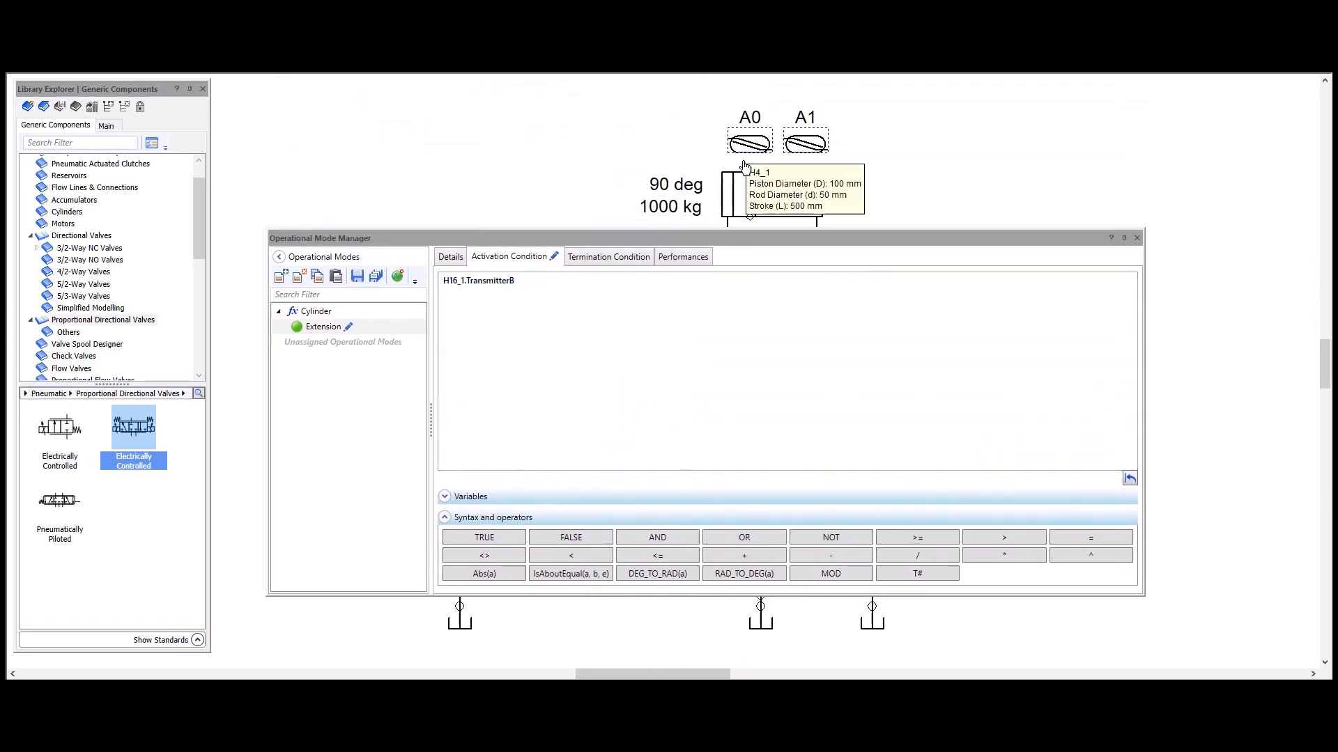
left_click(445, 280)
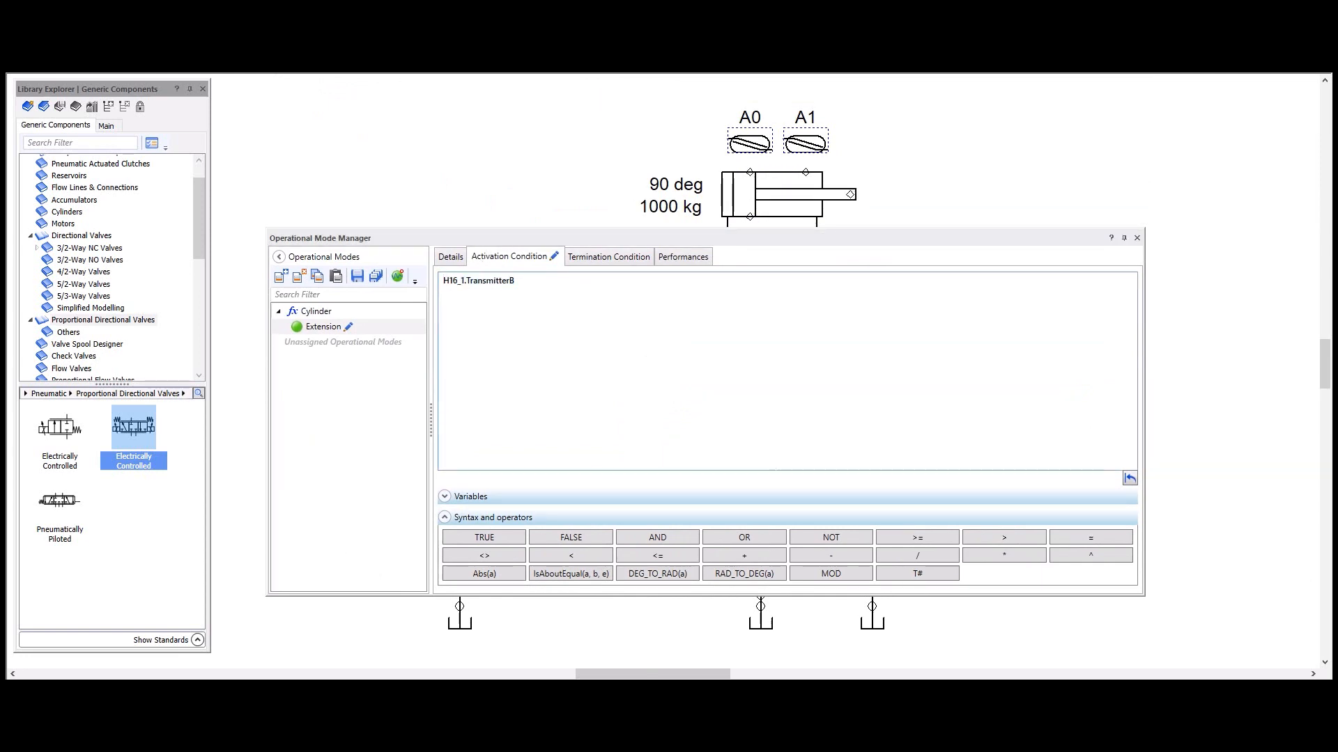
left_click(831, 537)
left_click(740, 137)
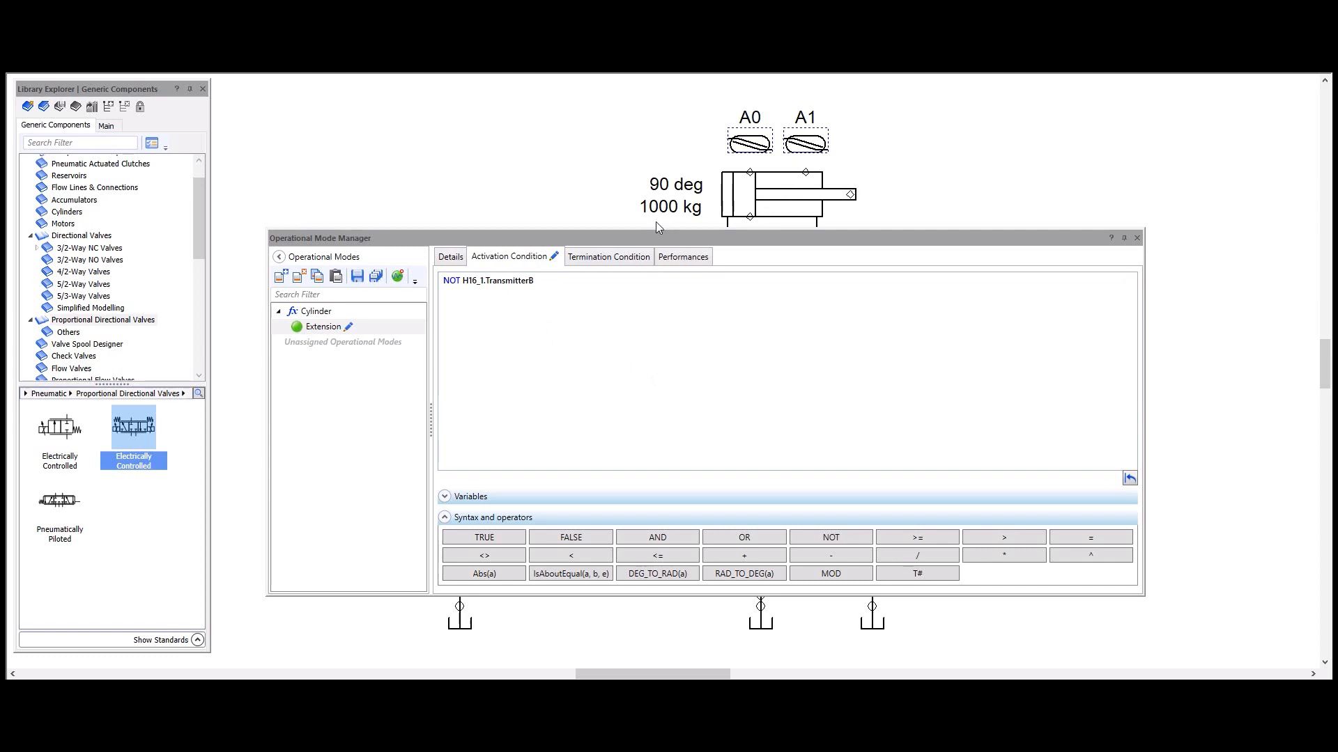
Step: Set the Extension mode's termination condition to the A1 output signal, H15_1.TransmitterB, and save all operational mode changes
left_click(621, 259)
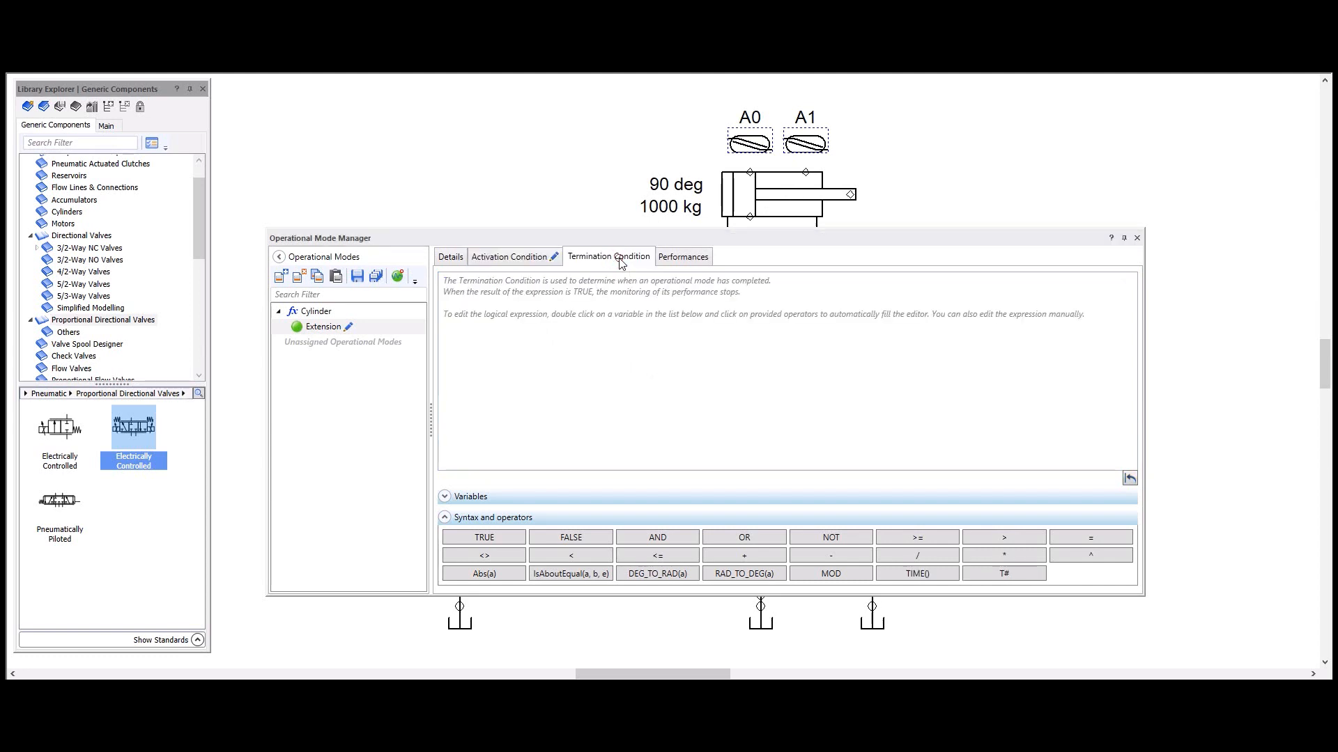
left_click(808, 148)
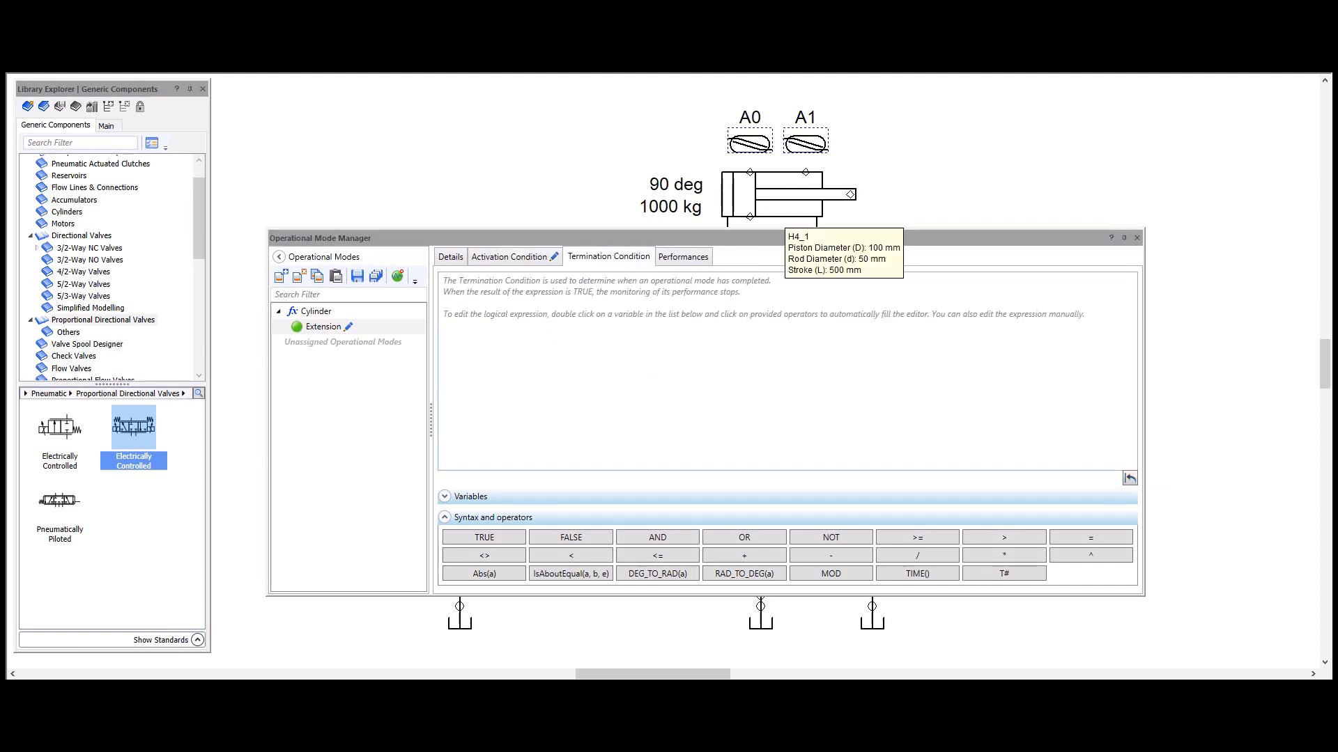
left_click(444, 496)
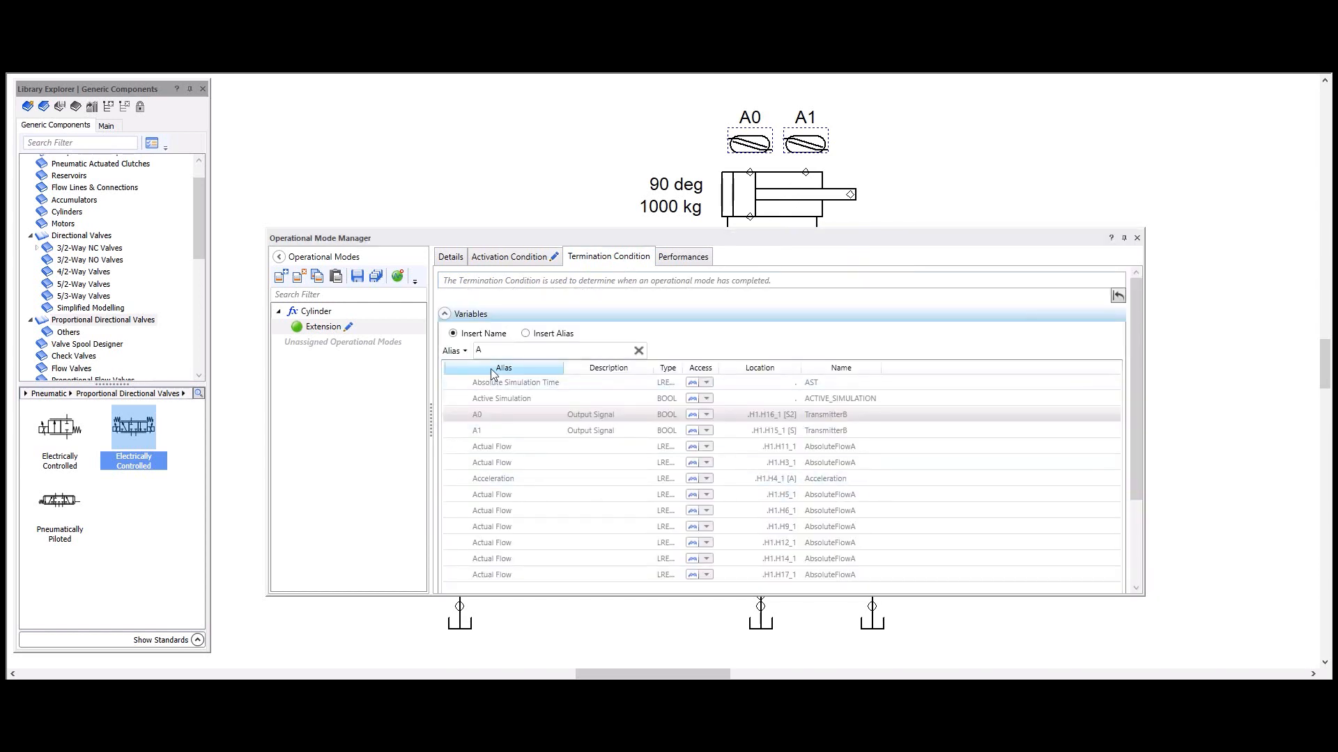
double_click(482, 431)
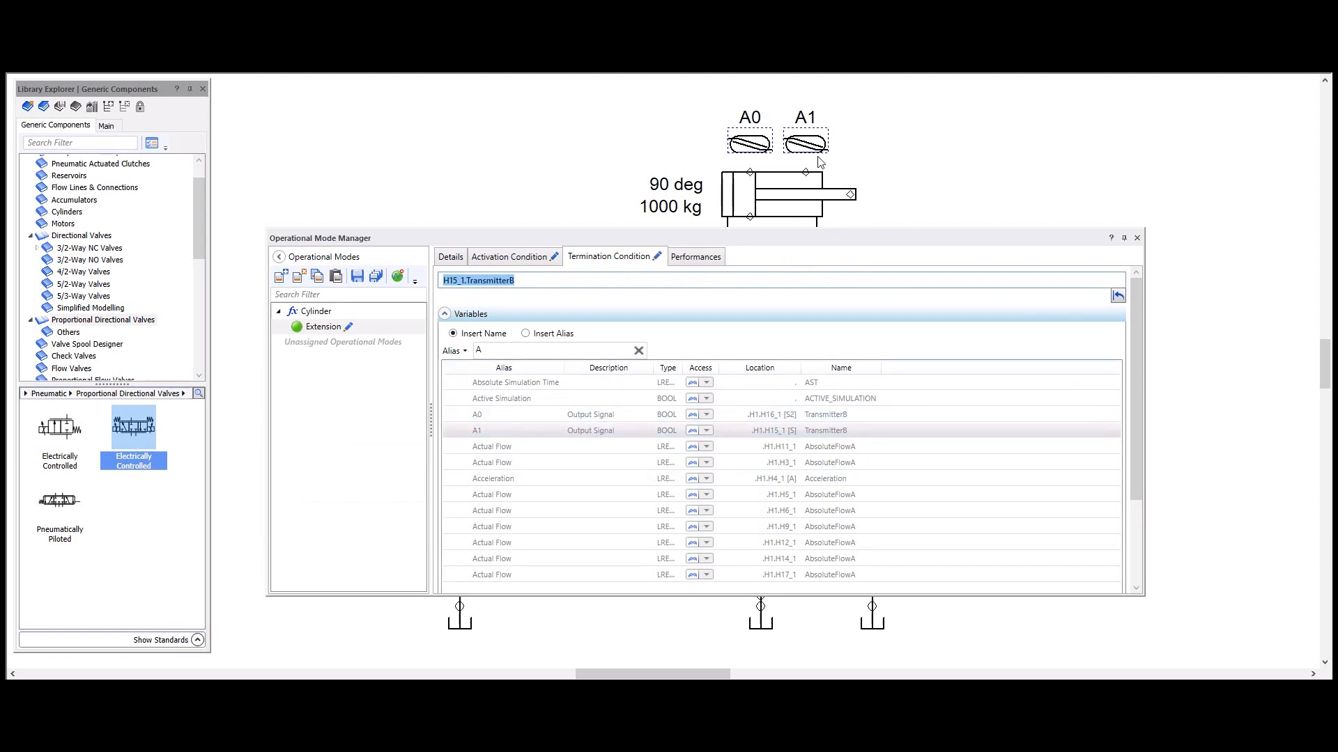
left_click(445, 315)
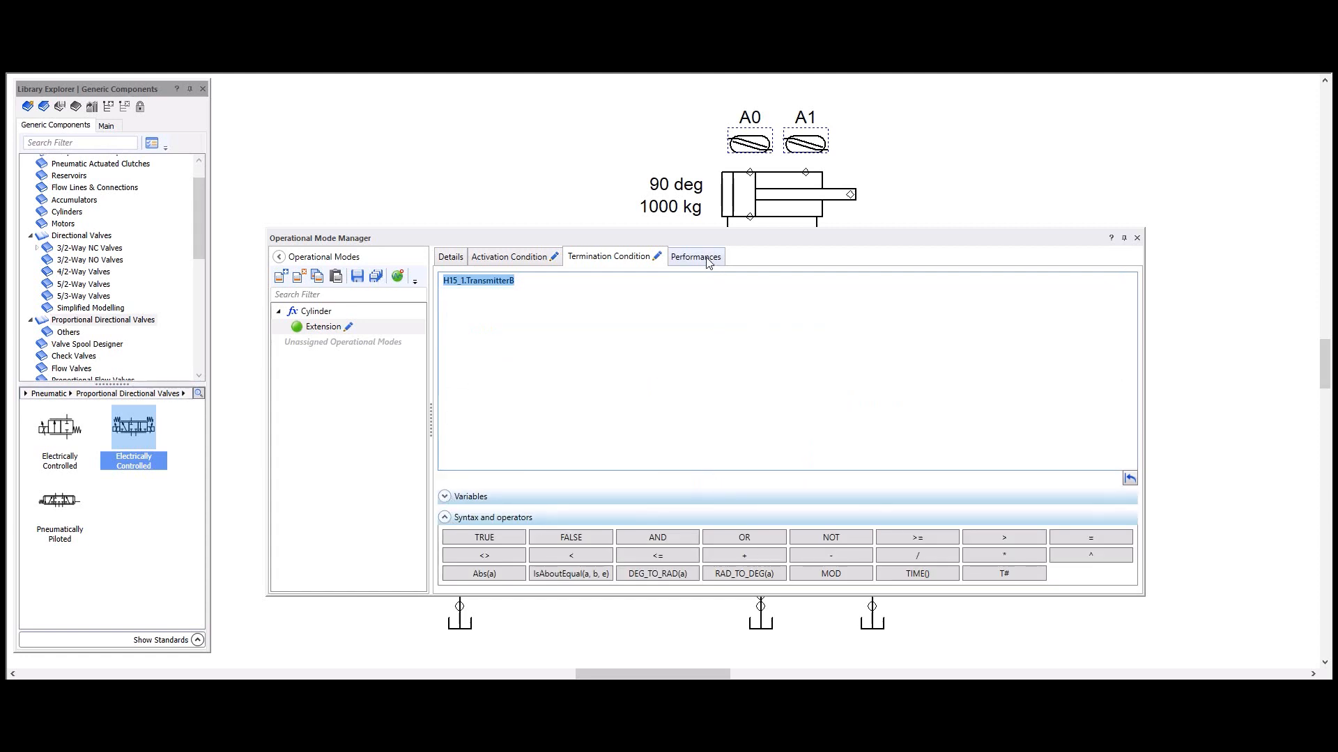
left_click(374, 278)
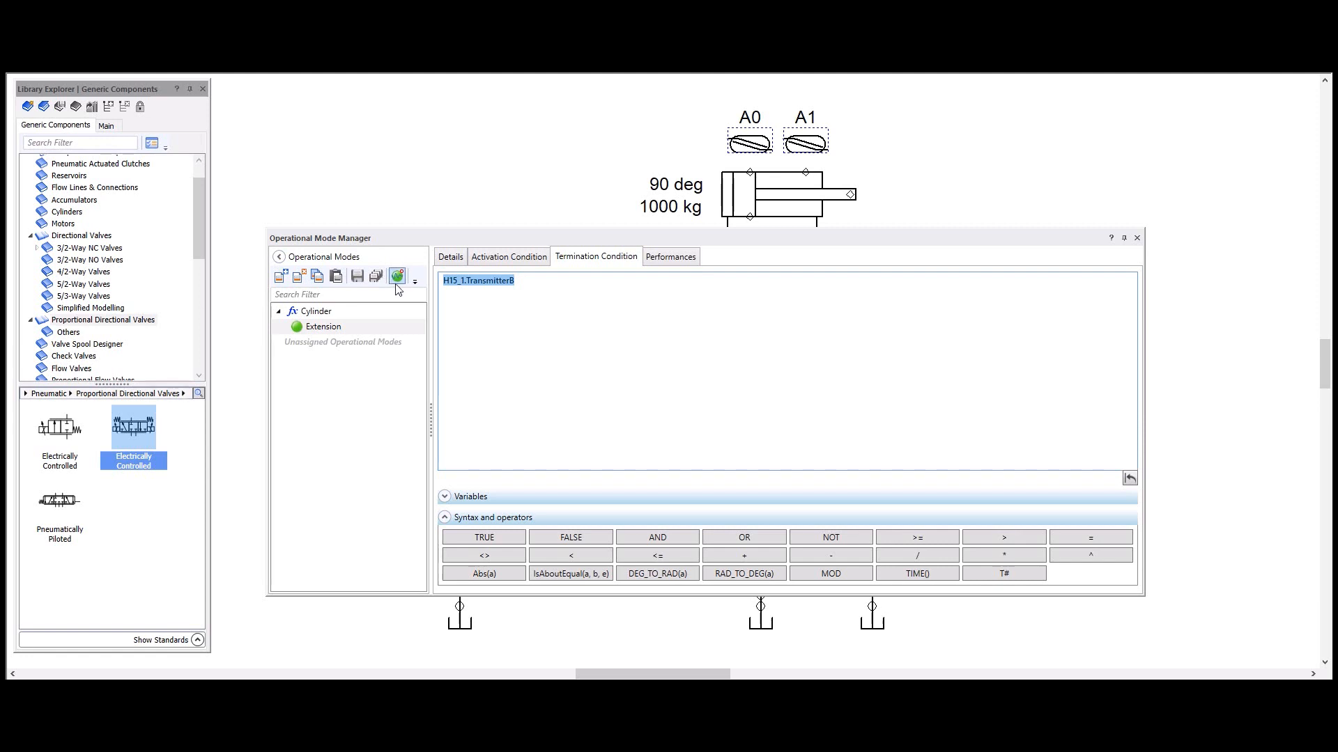
Step: Uncover the hydraulic circuit and run the automatic performance measurement for the Extension mode
left_click_drag(482, 243, 1109, 137)
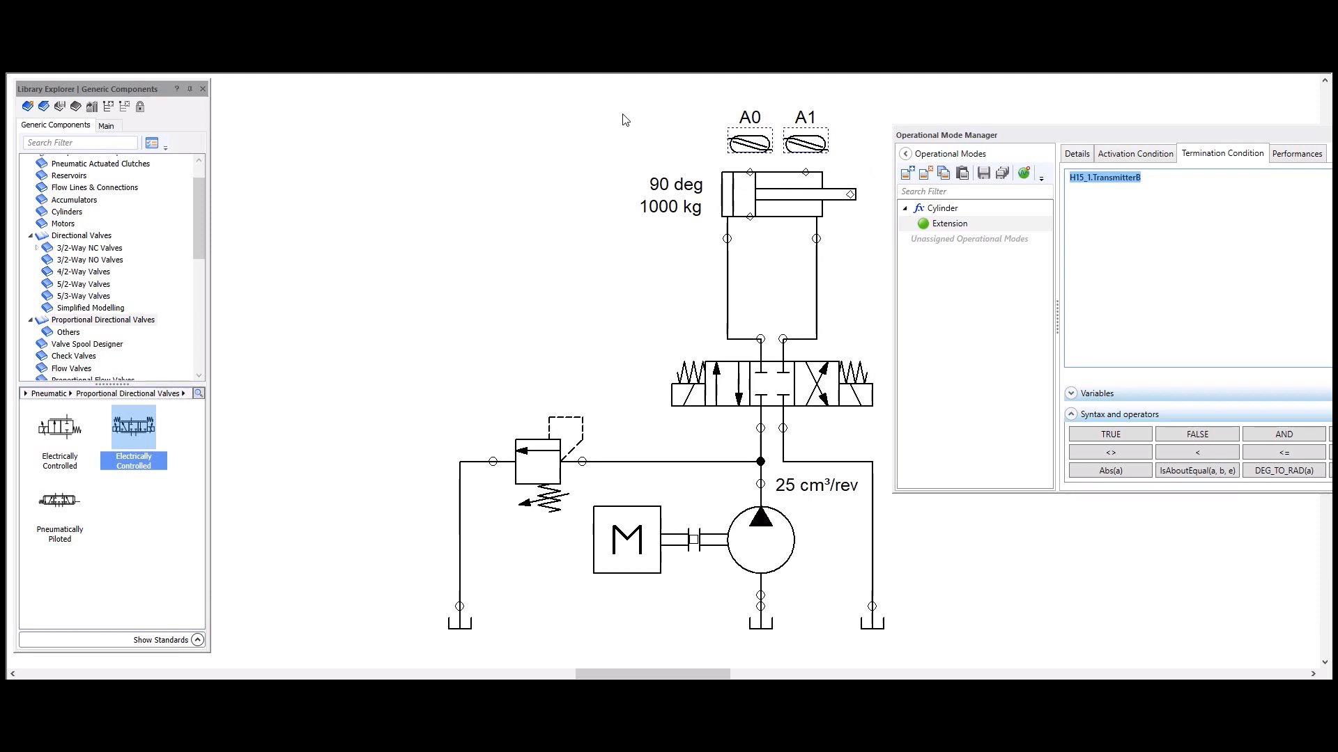
left_click(768, 192)
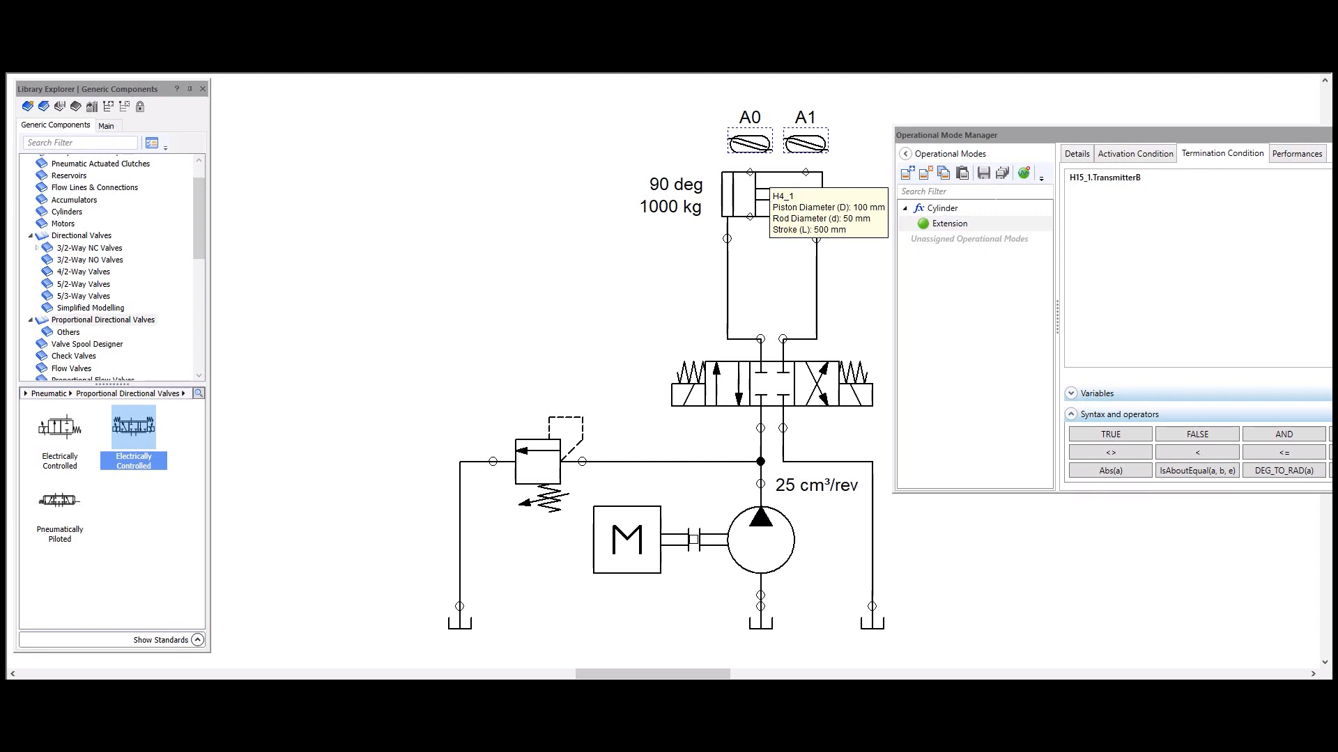
left_click(1025, 175)
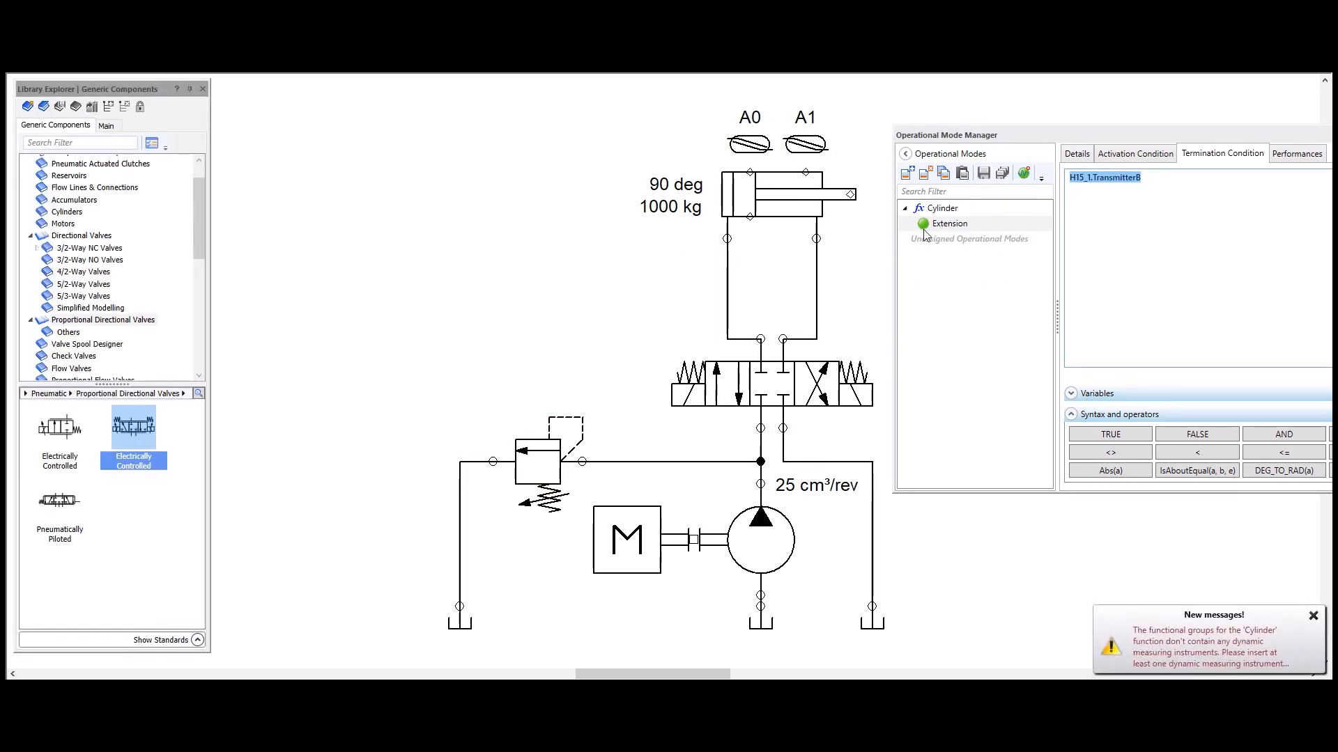
Step: Open the new warning in the Message Explorer, clear the message log and close it
left_click(1220, 660)
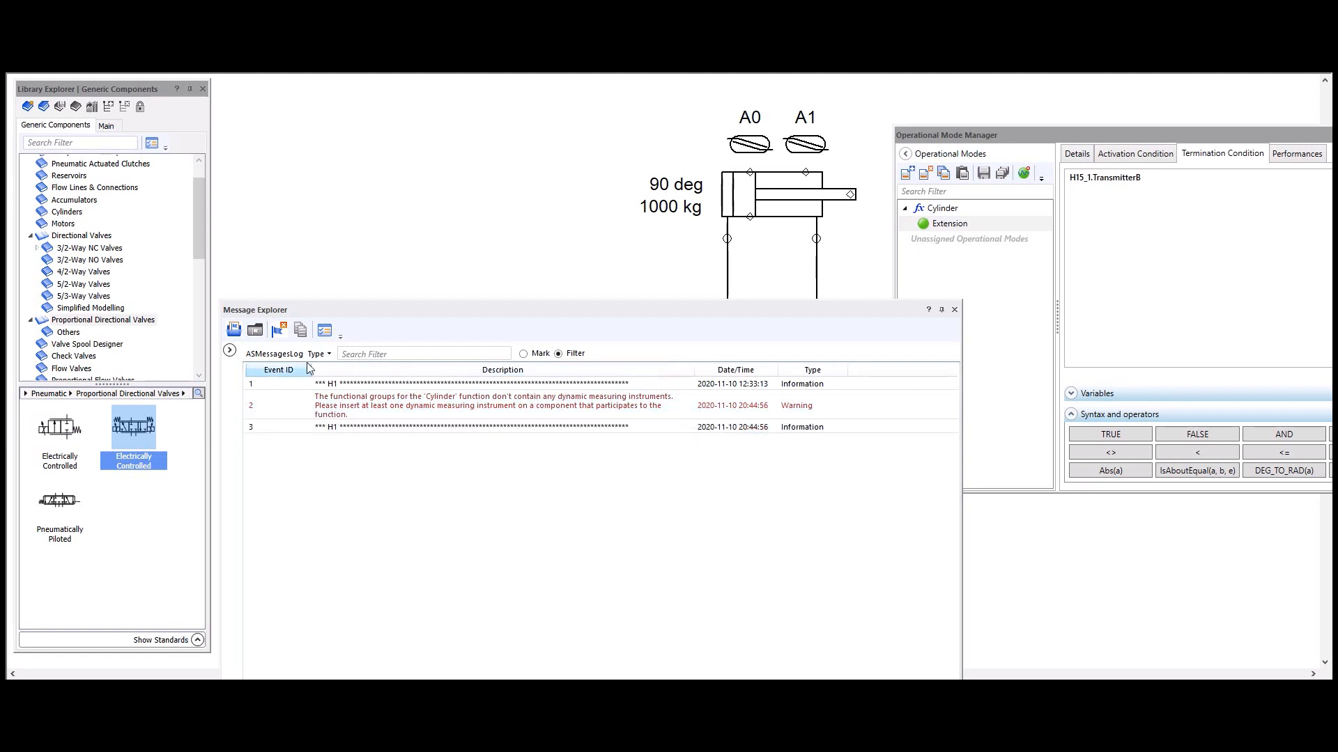
left_click(278, 330)
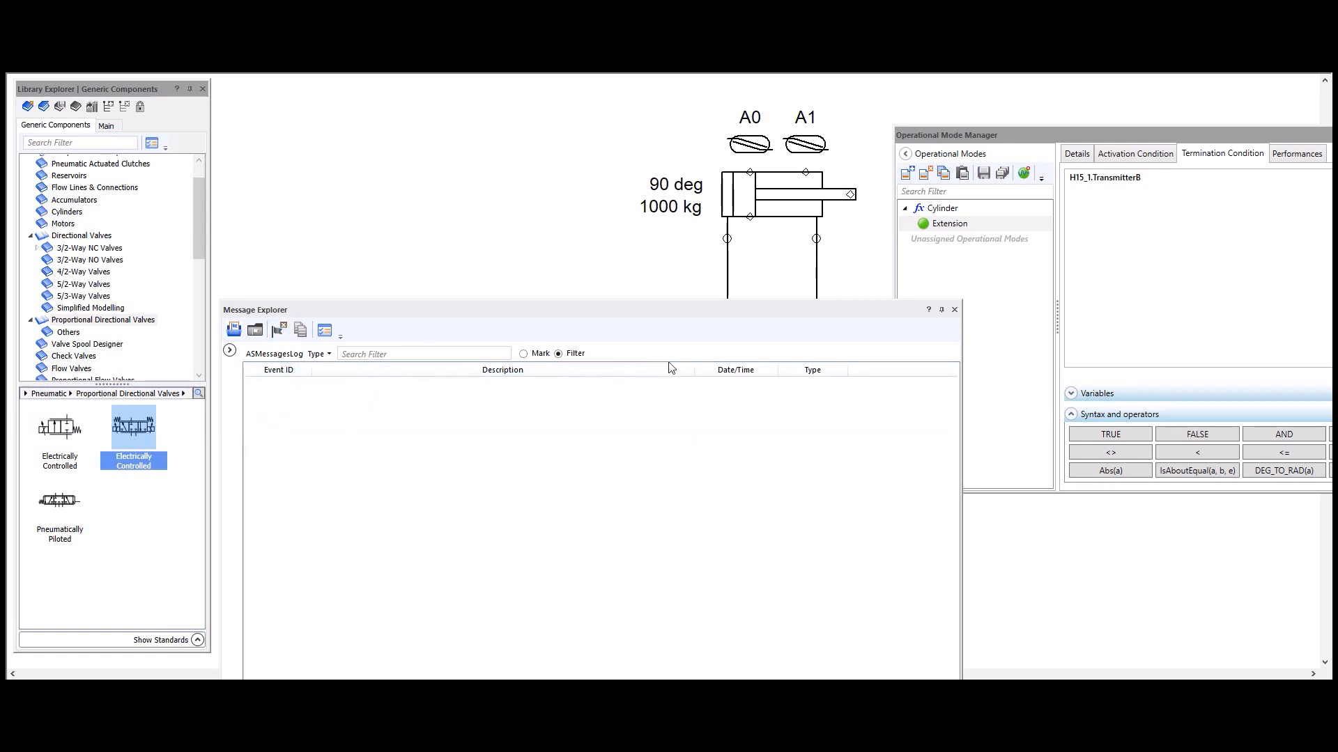
left_click(955, 310)
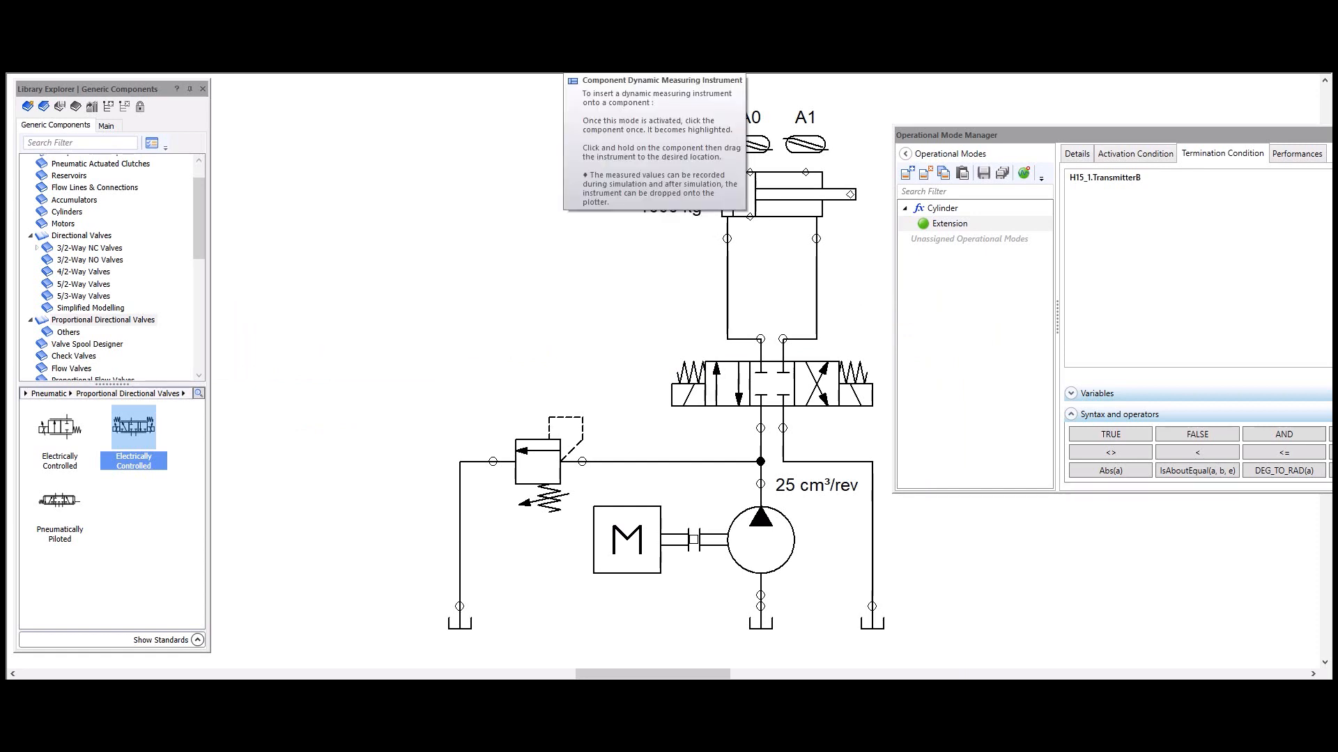
Step: Attach a dynamic measuring instrument to the cylinder, measuring Linear Speed in cm/s with 0.1 precision
left_click(753, 197)
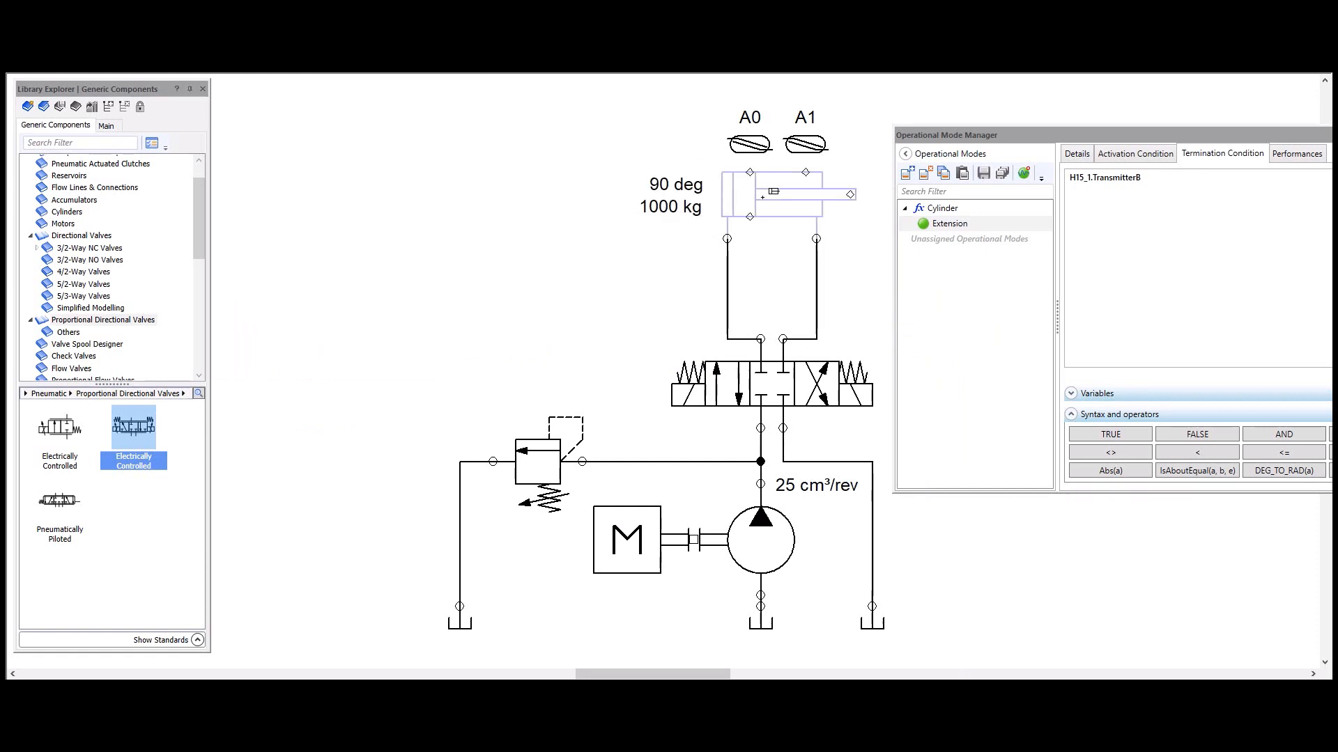
left_click(621, 131)
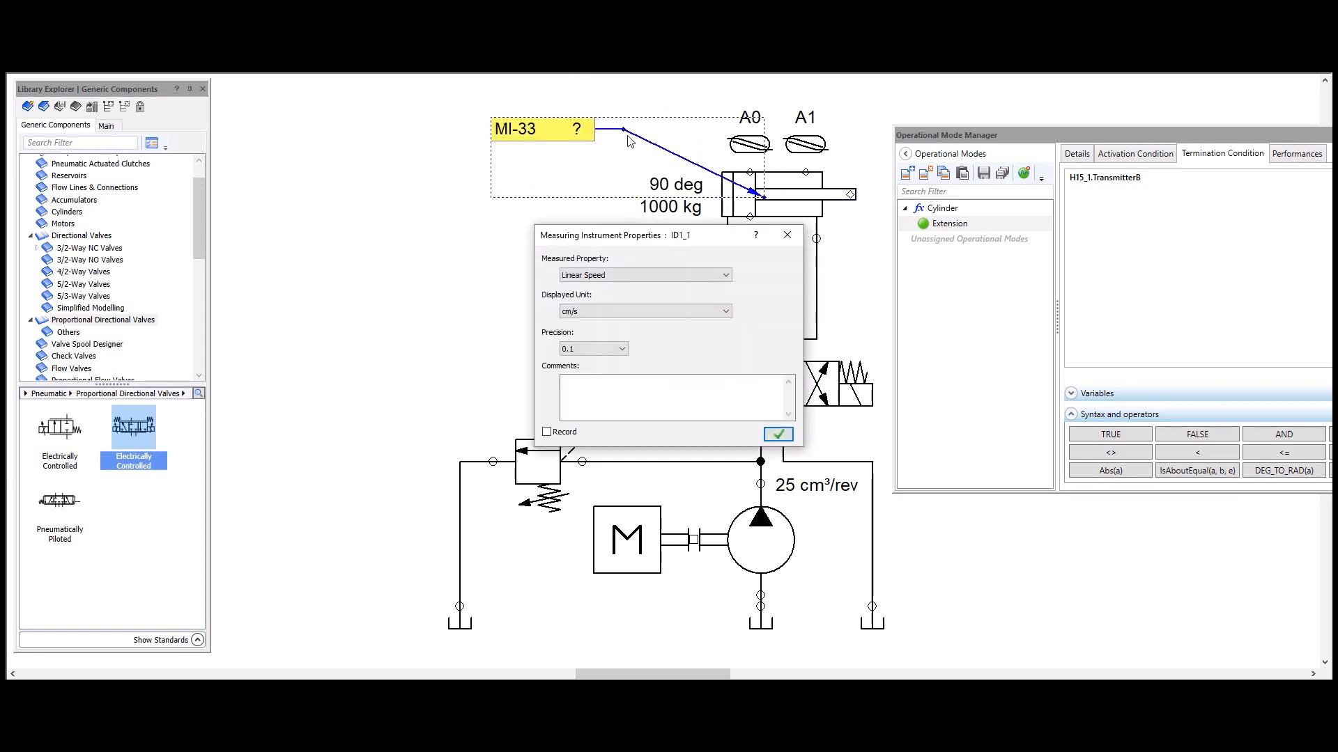
left_click(777, 435)
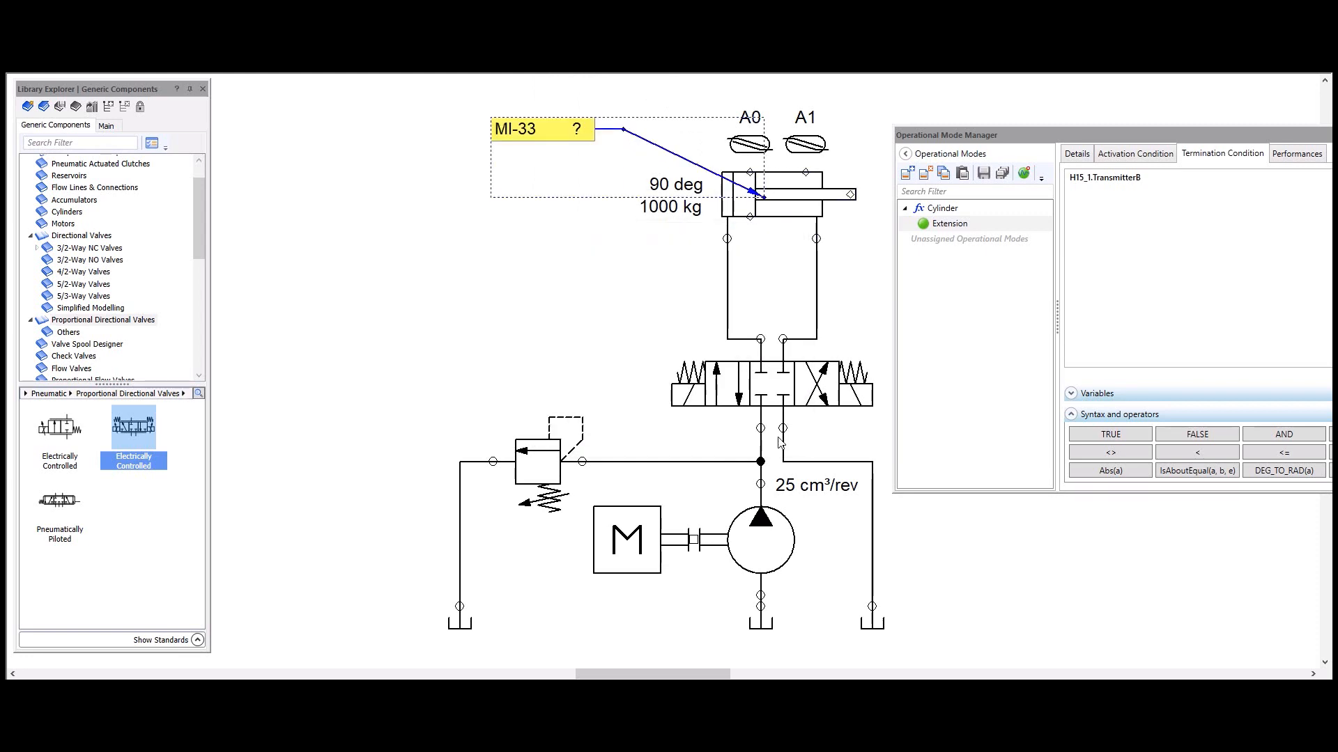
left_click(479, 318)
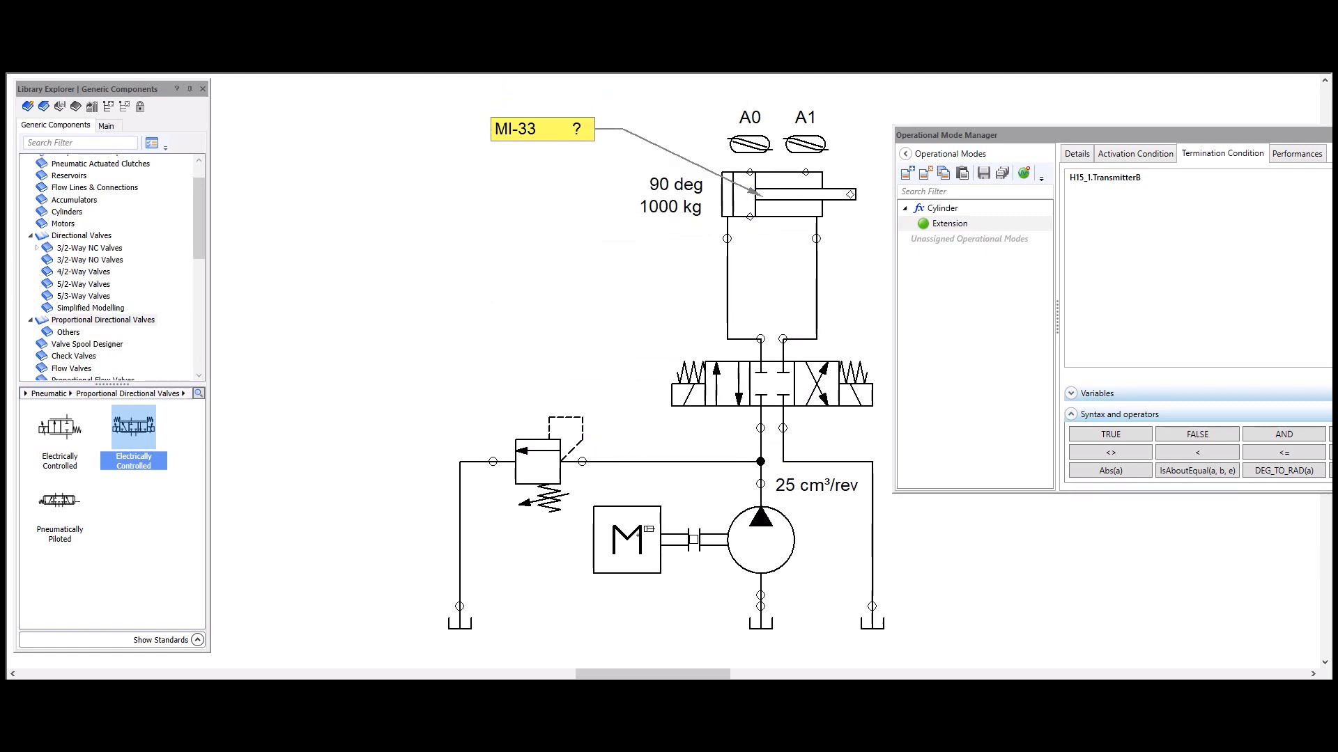
Step: Attach a dynamic measuring instrument to the electric motor and set it to measure Output Power in kW
left_click(641, 533)
left_click(524, 349)
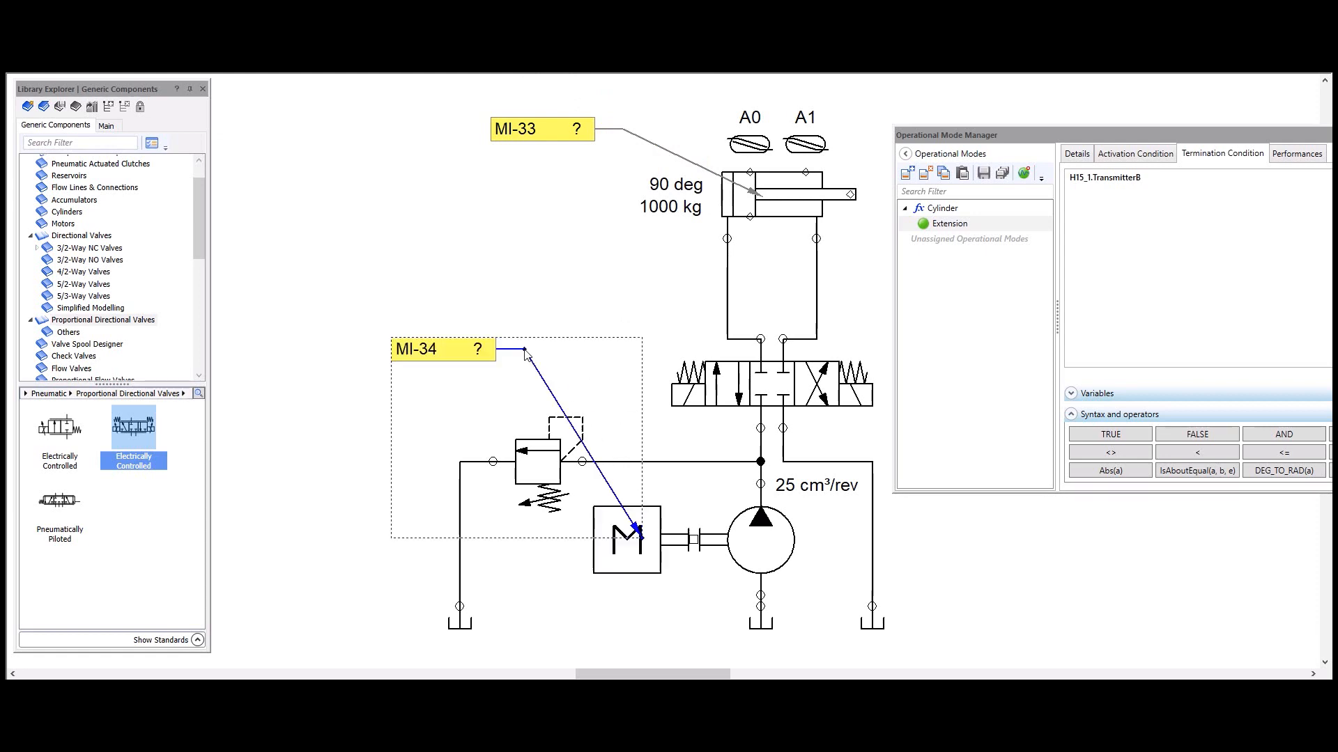
left_click(598, 278)
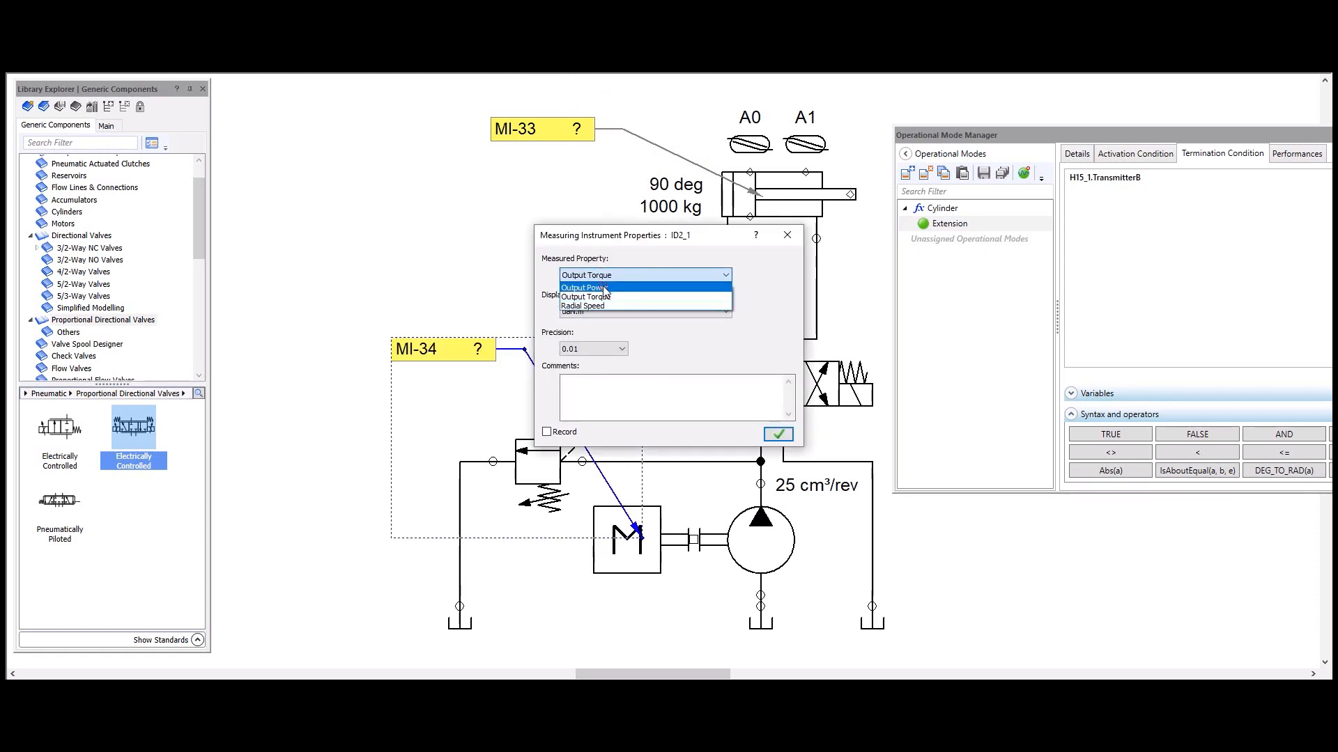
left_click(604, 287)
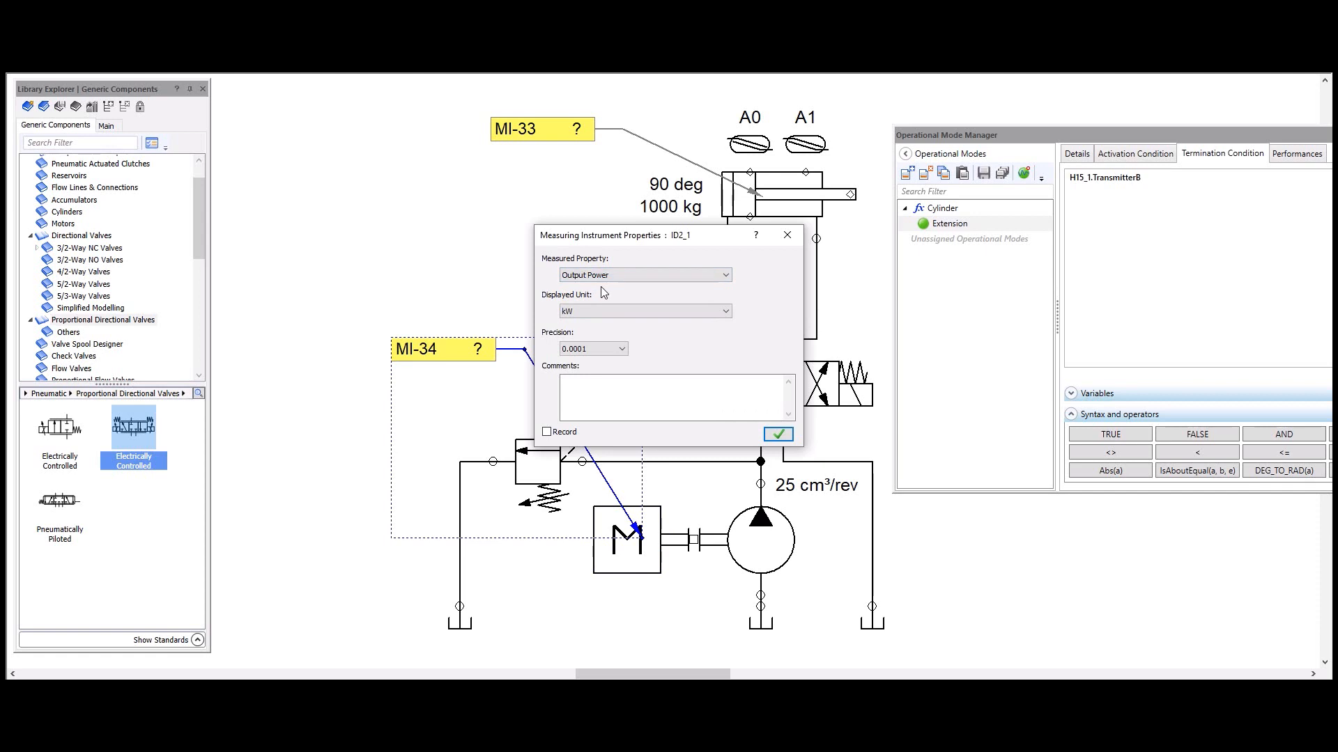
left_click(778, 434)
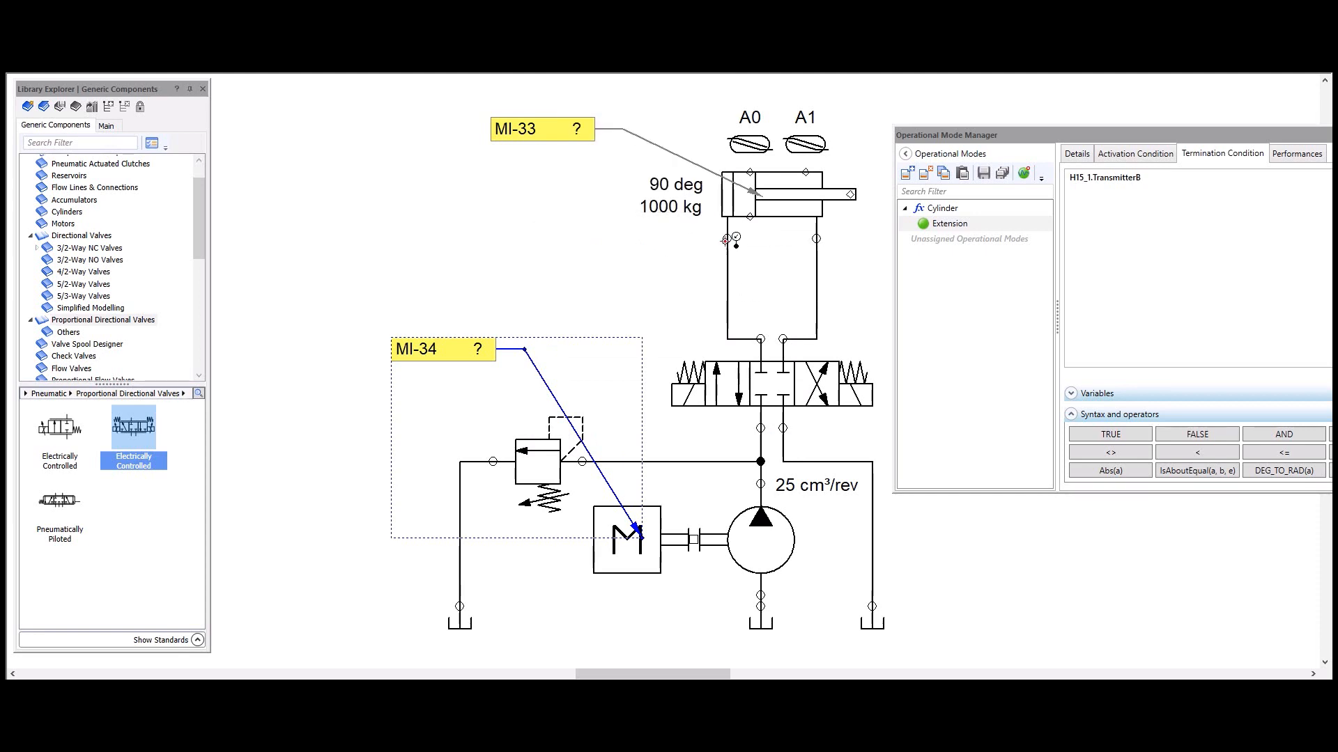
Step: Add a measuring instrument for Pressure in psi at the cylinder's piston-side port
left_click(727, 239)
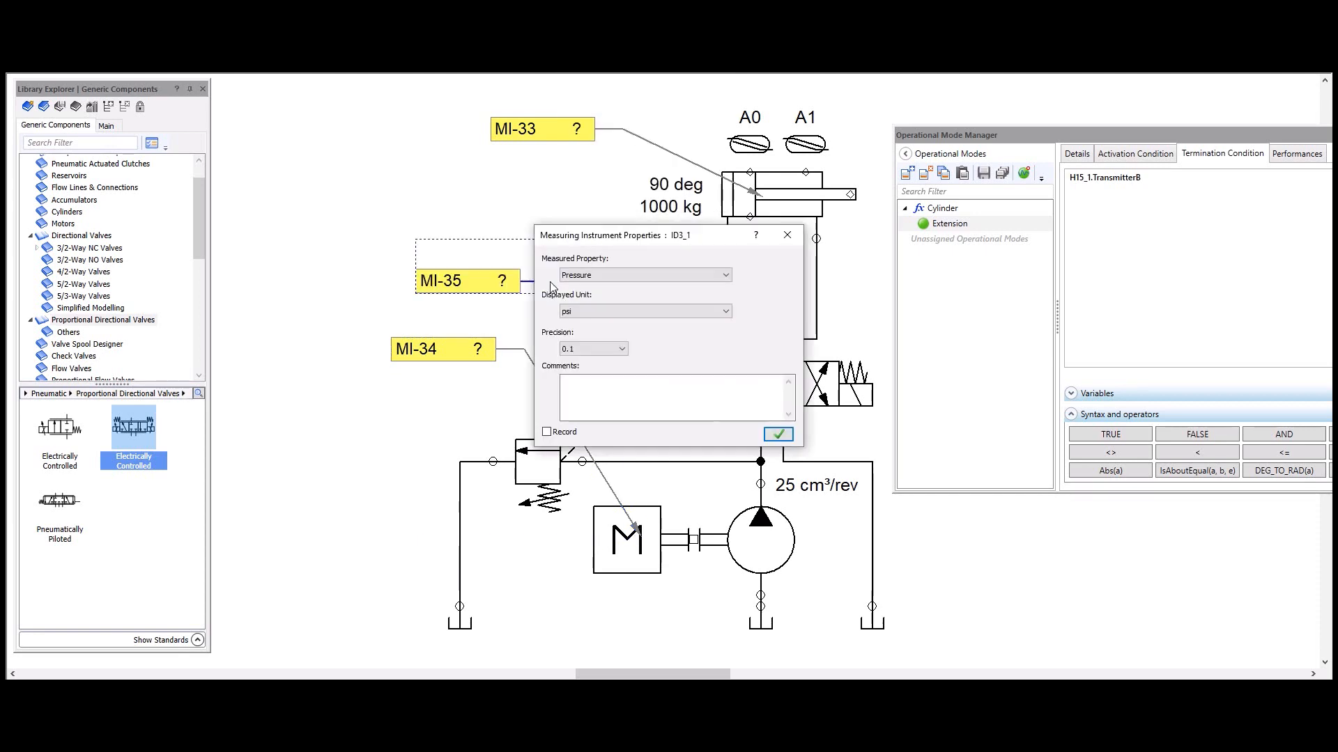
left_click(549, 281)
left_click(778, 436)
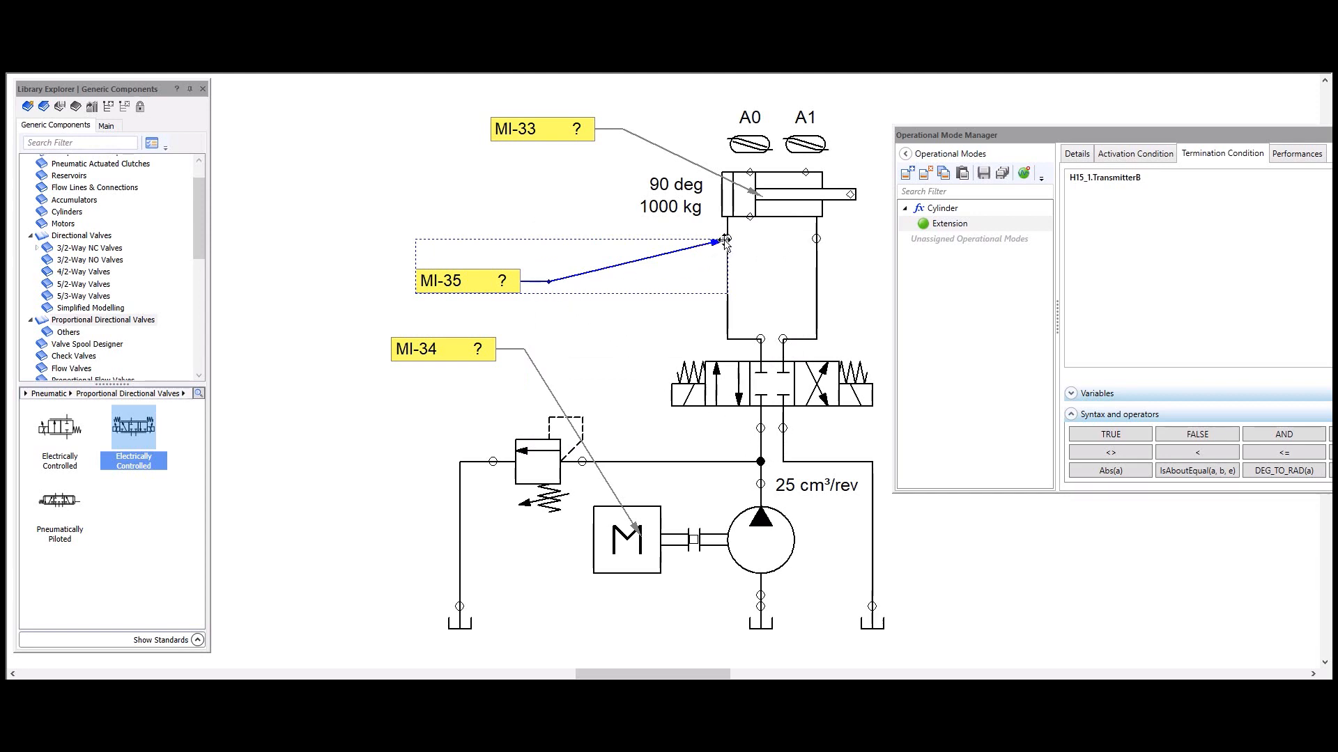
left_click(843, 292)
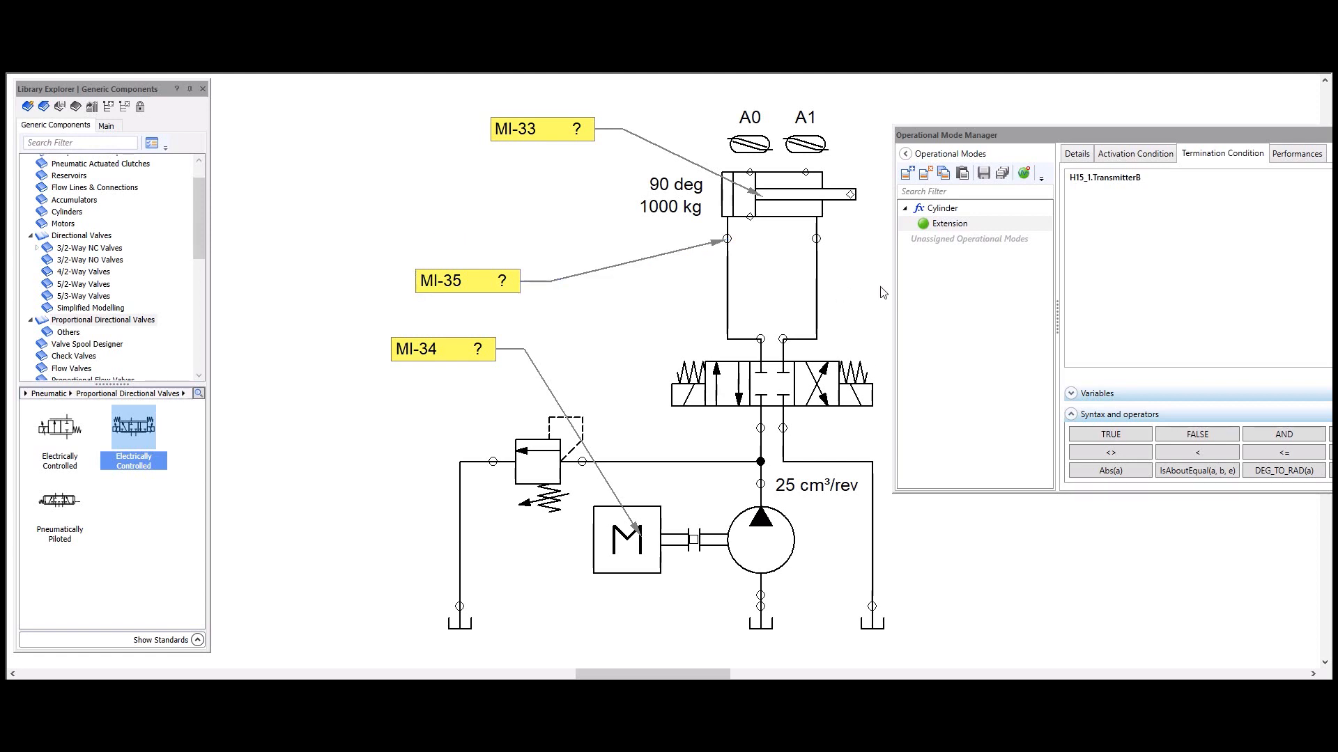
Step: Run the automatic performance measurement for the Extension mode and shift the directional valve to extend the cylinder
left_click(1024, 174)
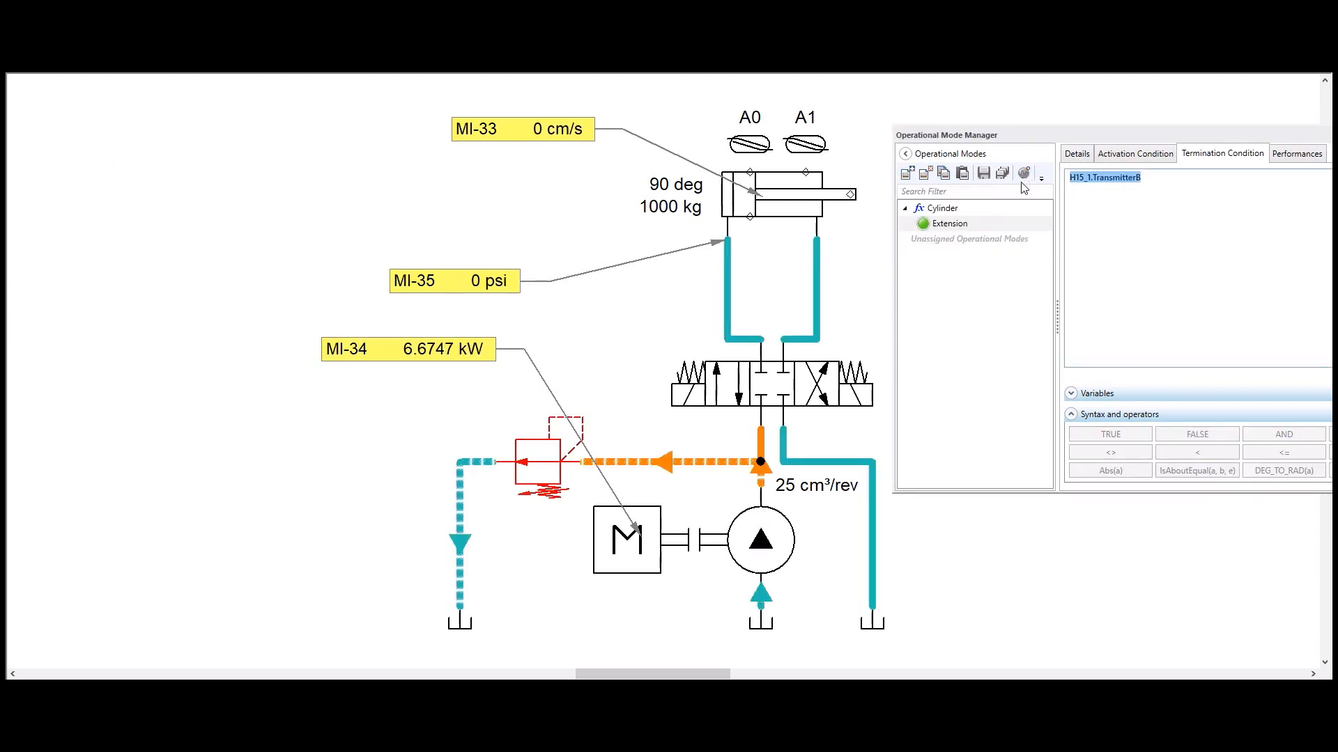
left_click(1130, 155)
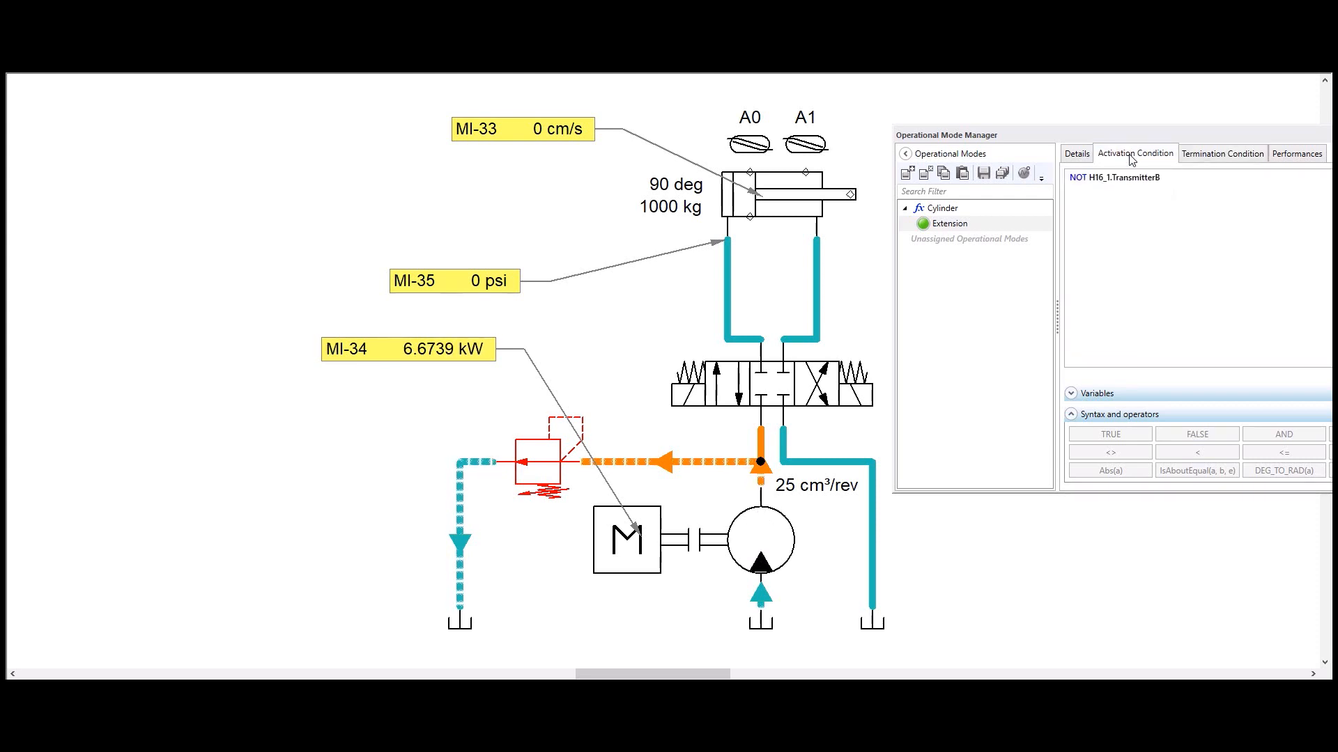
left_click(732, 375)
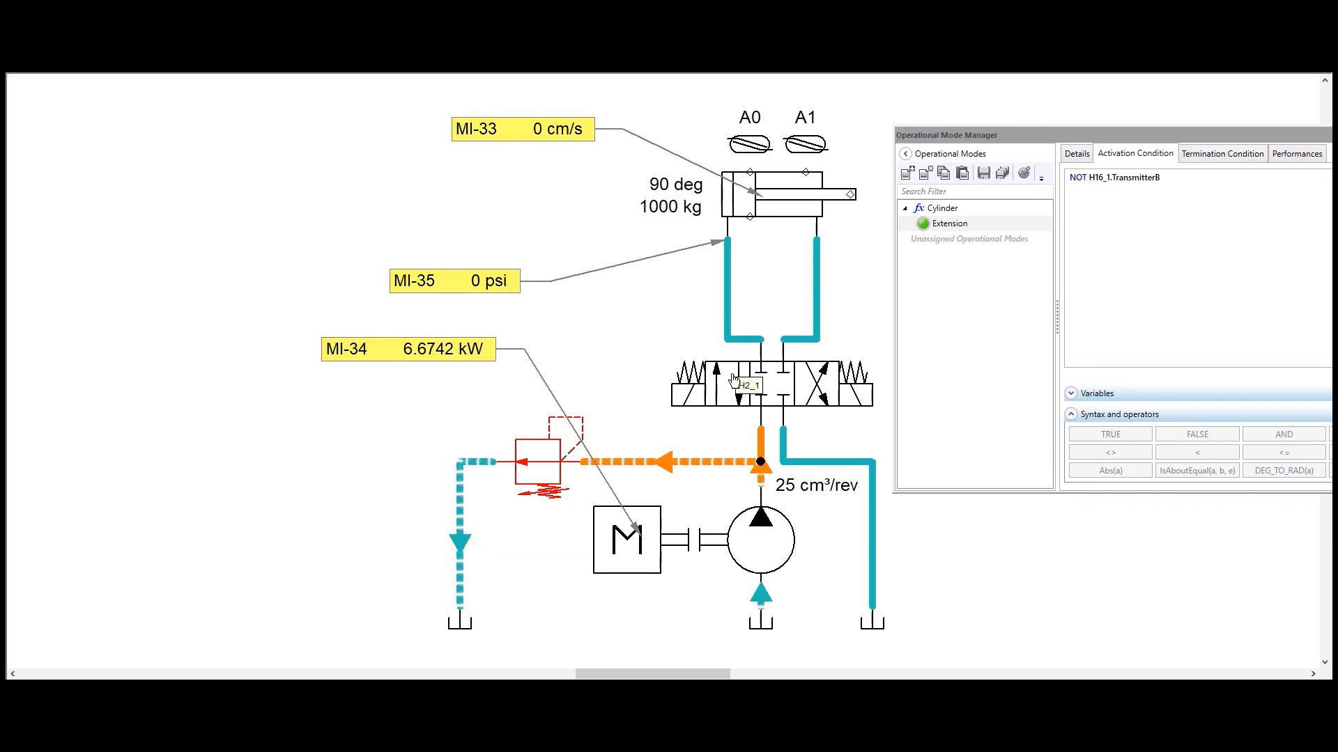
left_click(735, 379)
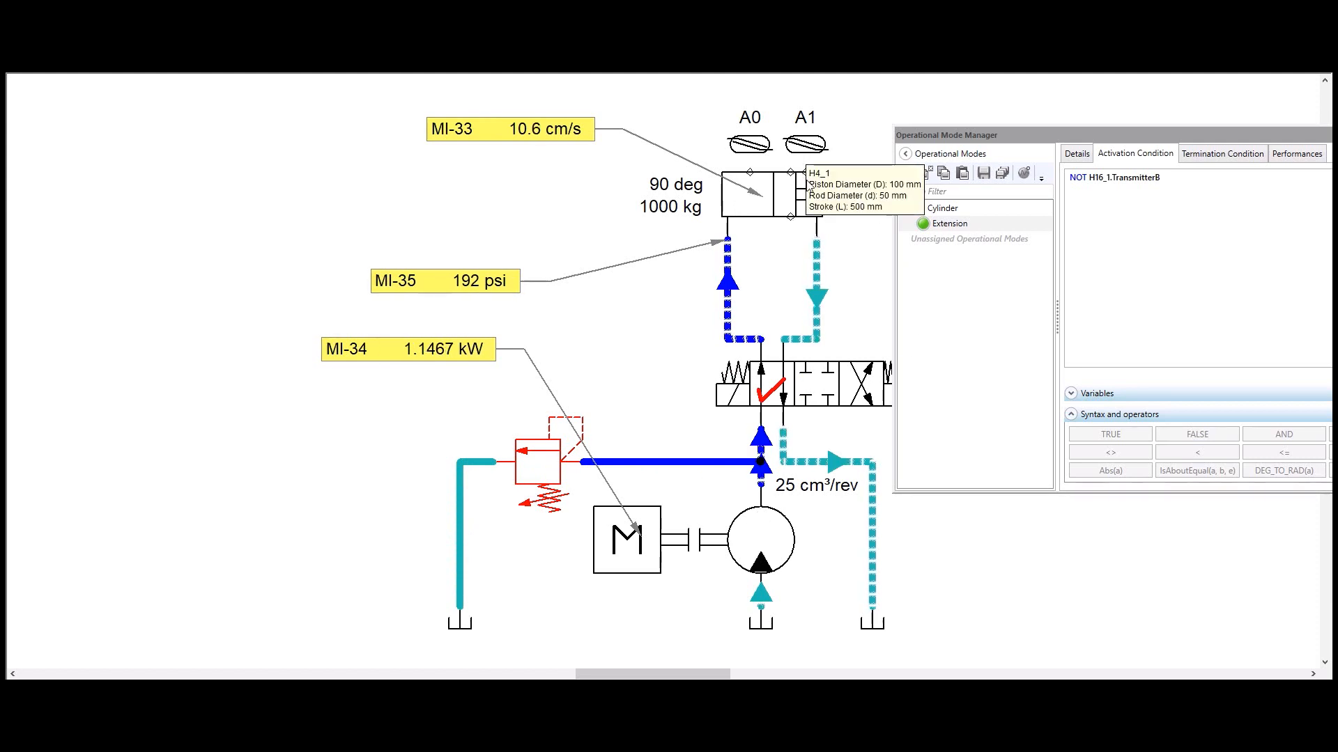
key("Escape")
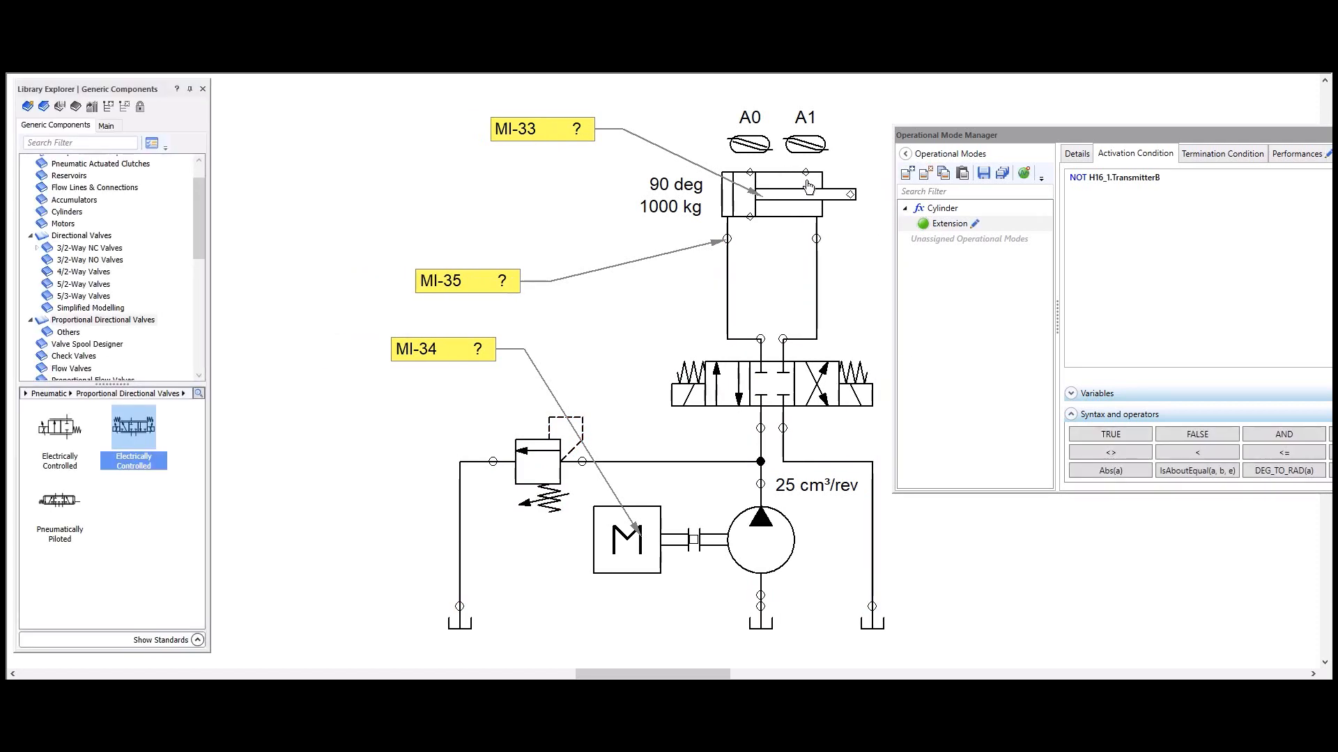
Step: Review the measured performances of the Extension mode, keeping the cylinder and its speed instrument in view
left_click_drag(1022, 137, 492, 110)
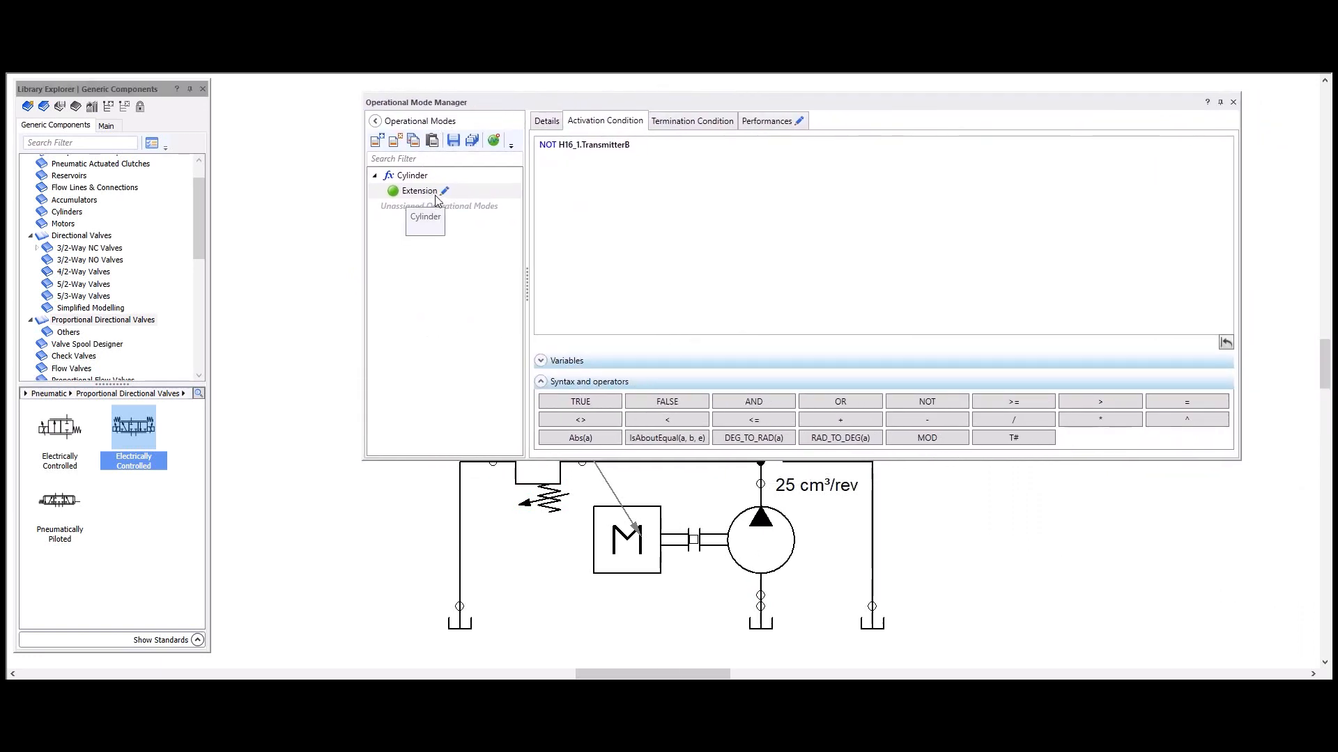
left_click(765, 123)
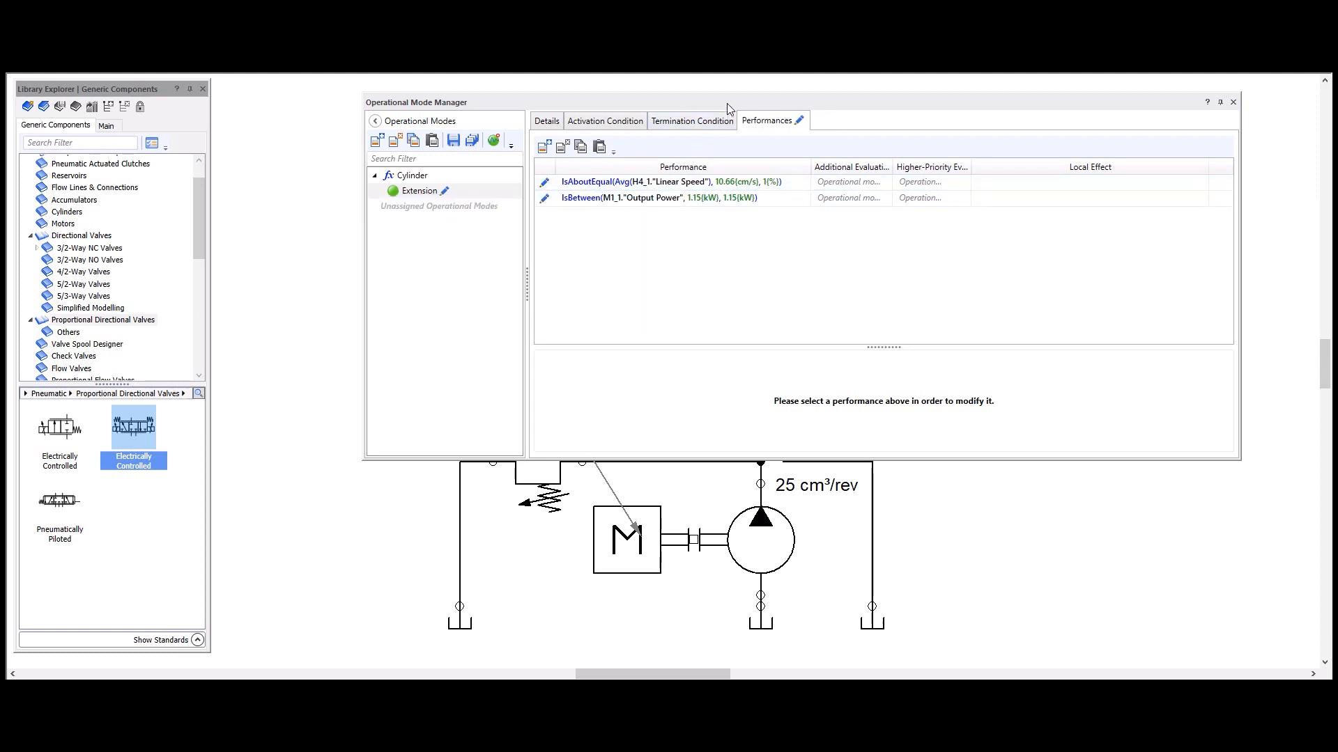
left_click_drag(727, 105, 714, 282)
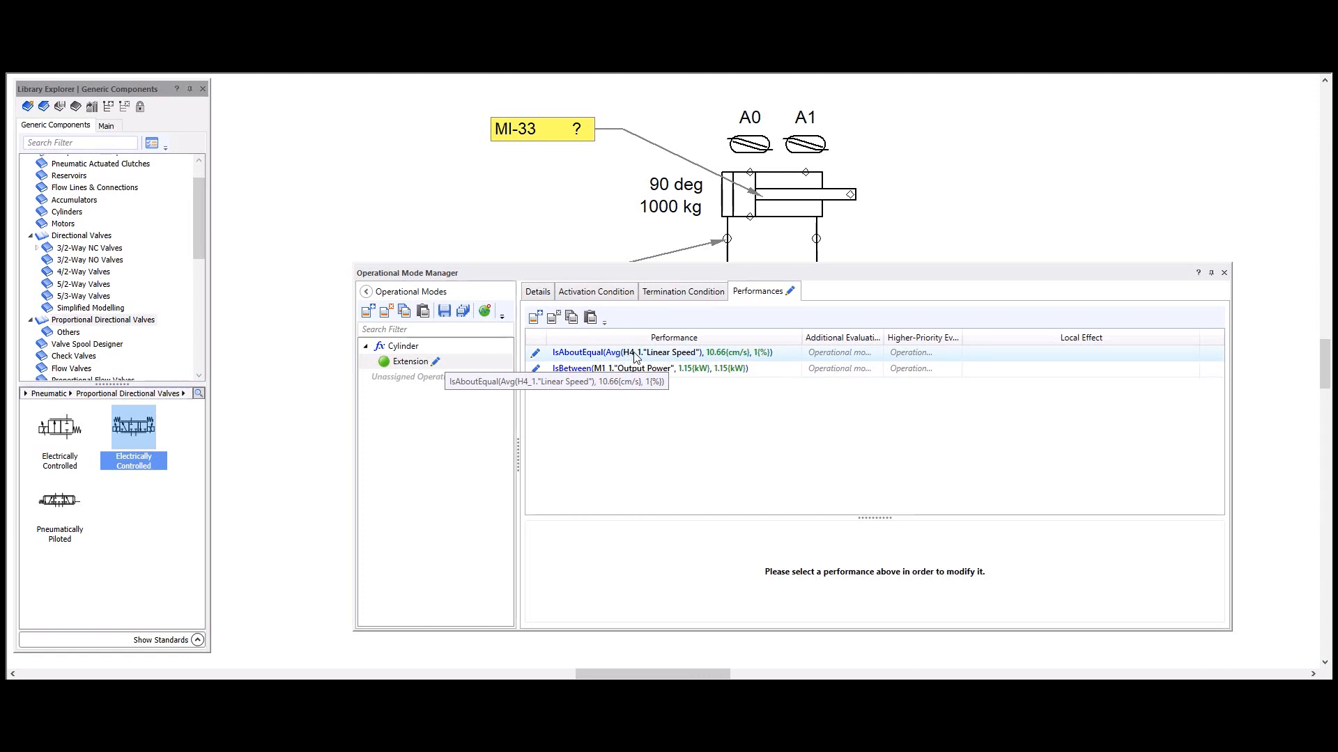
Step: Set the Linear Speed performance to 10.5 cm/s with a 5 % tolerance and save all operational mode changes
left_click(759, 357)
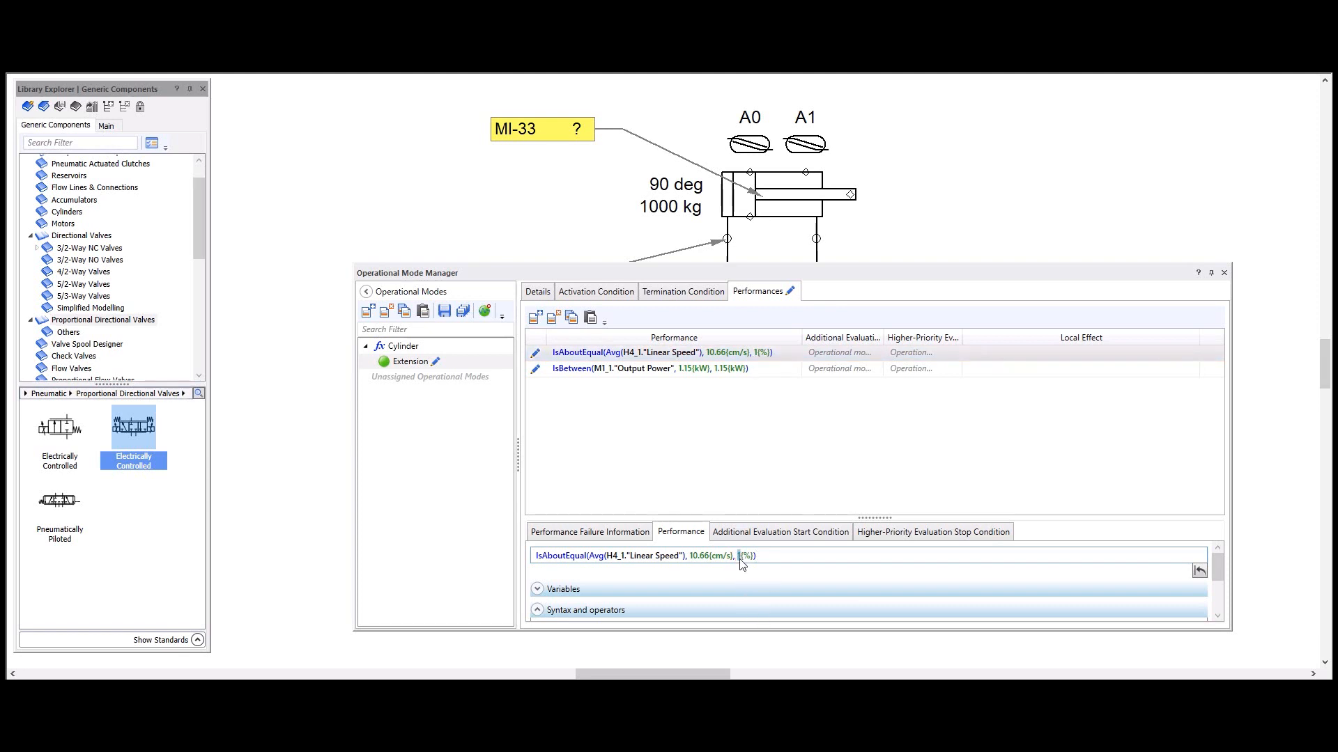
type("5")
double_click(703, 555)
type("5")
double_click(714, 556)
type("po")
key("BackSpace")
key("BackSpace")
type("in")
key("BackSpace")
key("BackSpace")
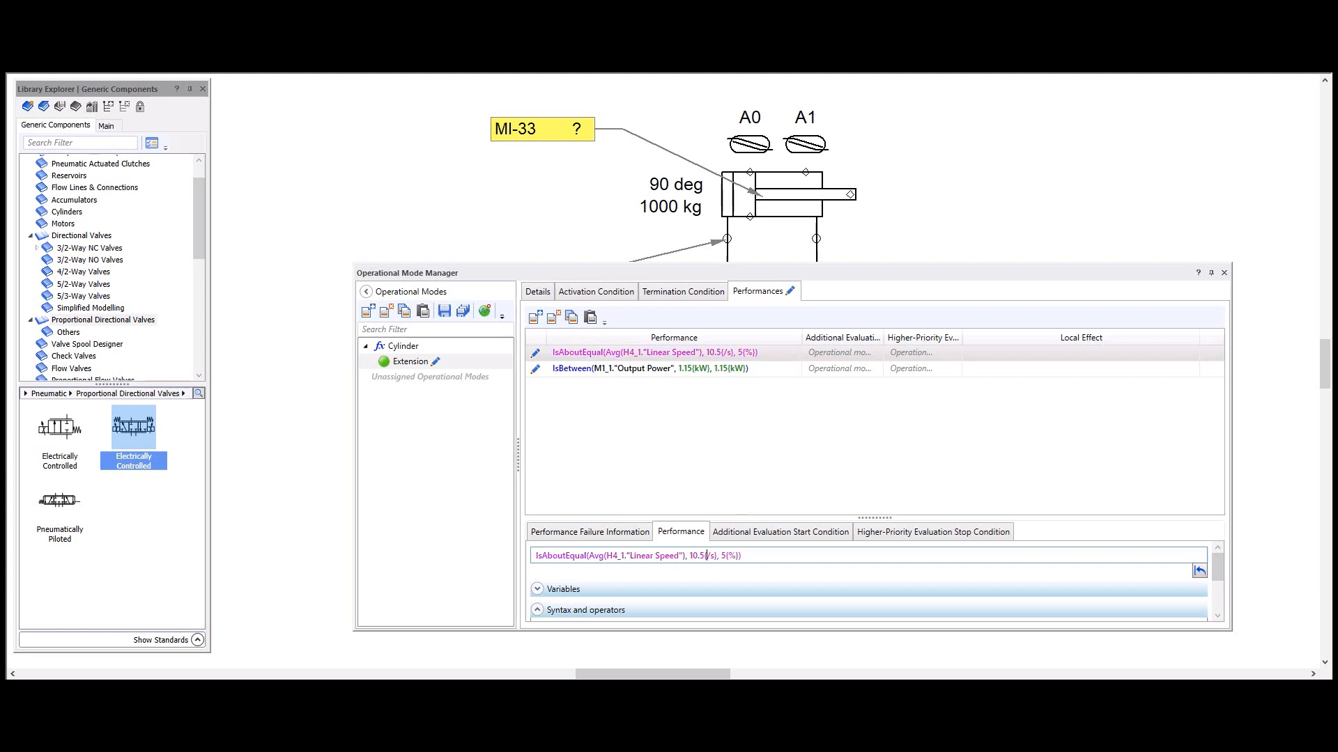
type("cm")
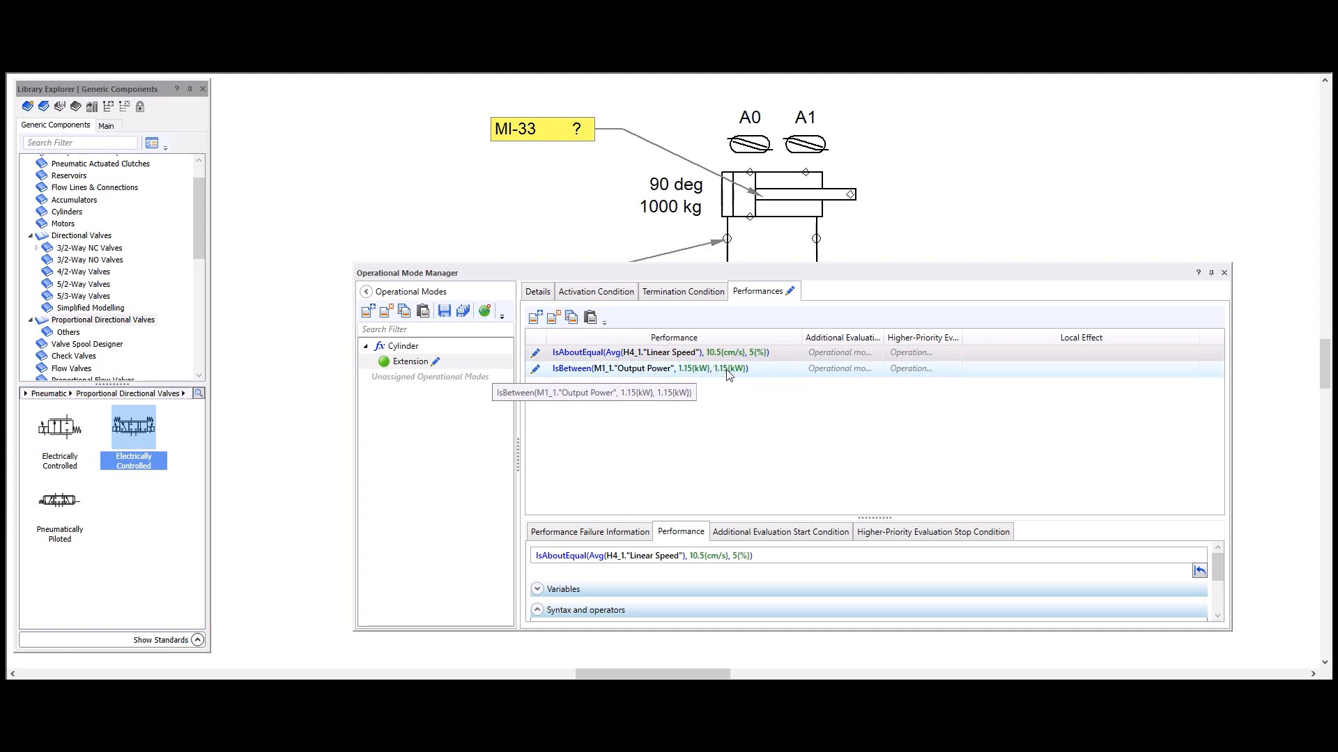
left_click(466, 313)
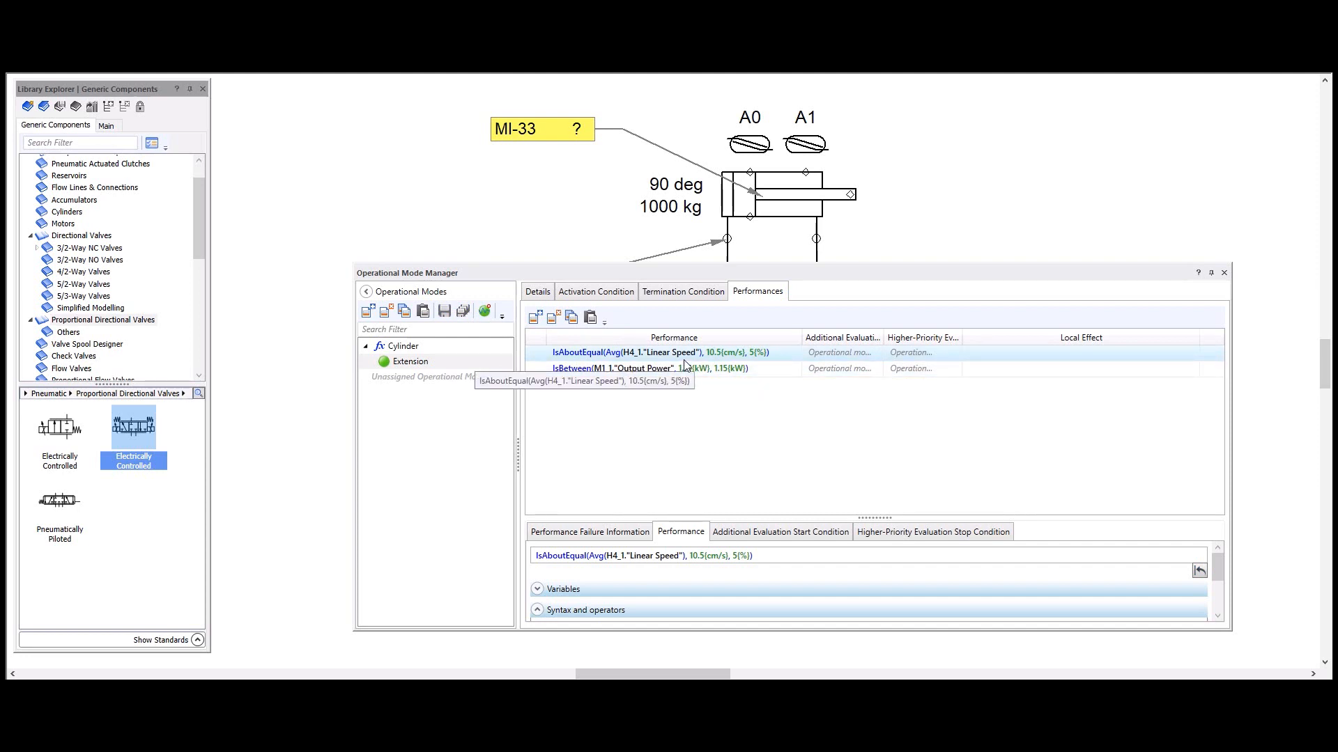
Step: Enter "Speed is not as required (9.5 - 11 cm/s)" as the Local Effect of the Linear Speed performance
left_click_drag(686, 278, 686, 241)
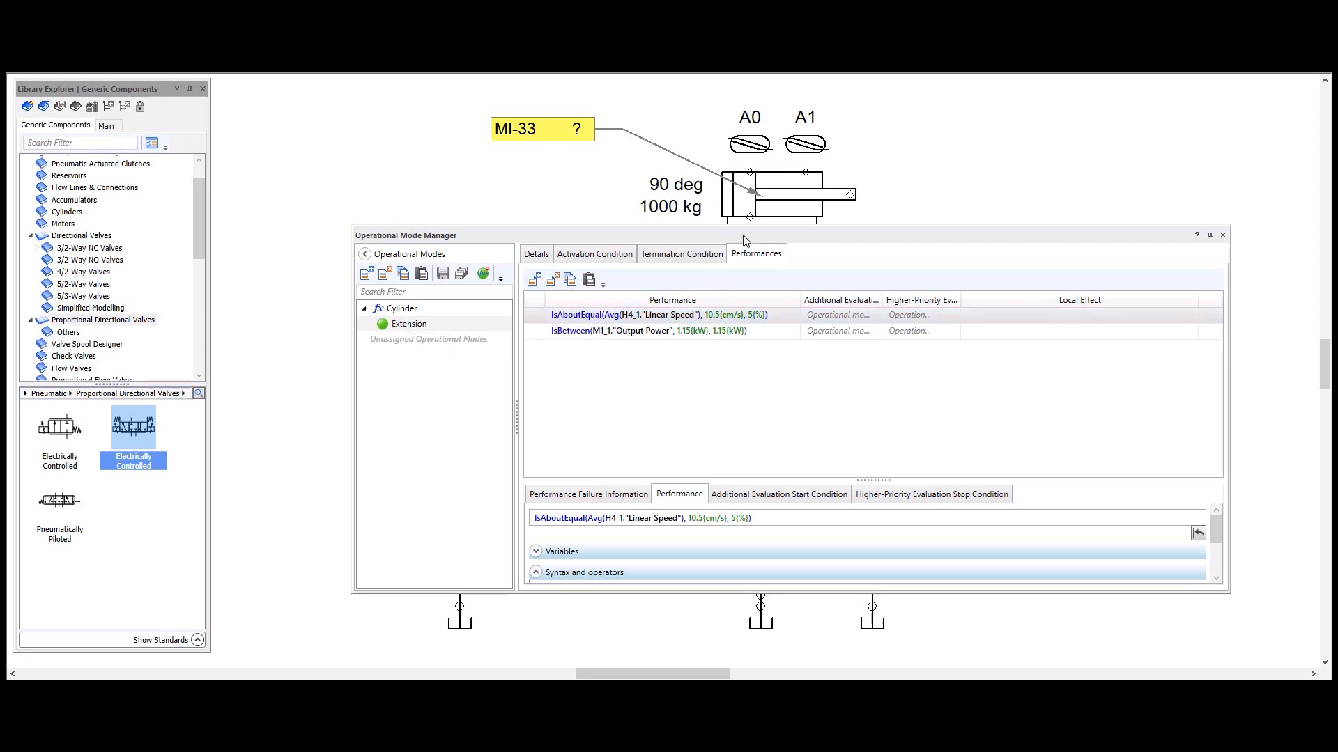
left_click_drag(742, 235, 744, 301)
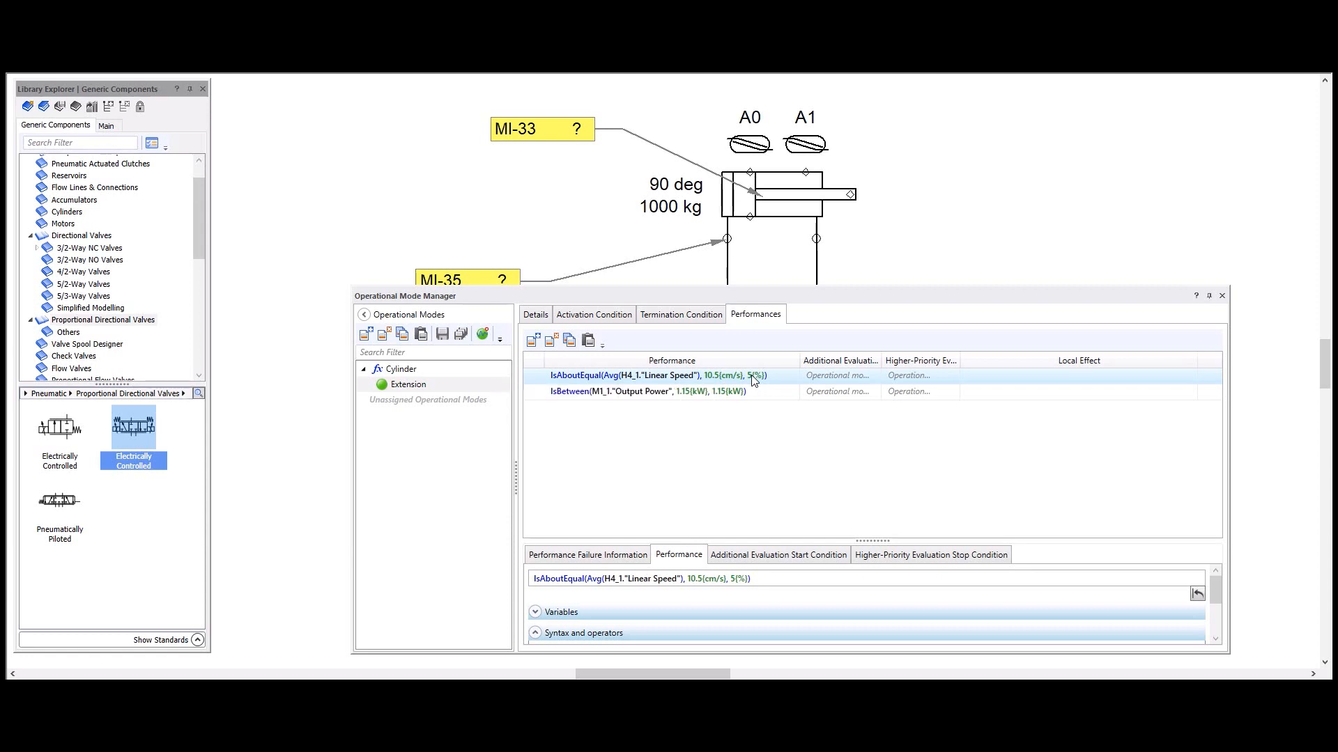
left_click(1037, 381)
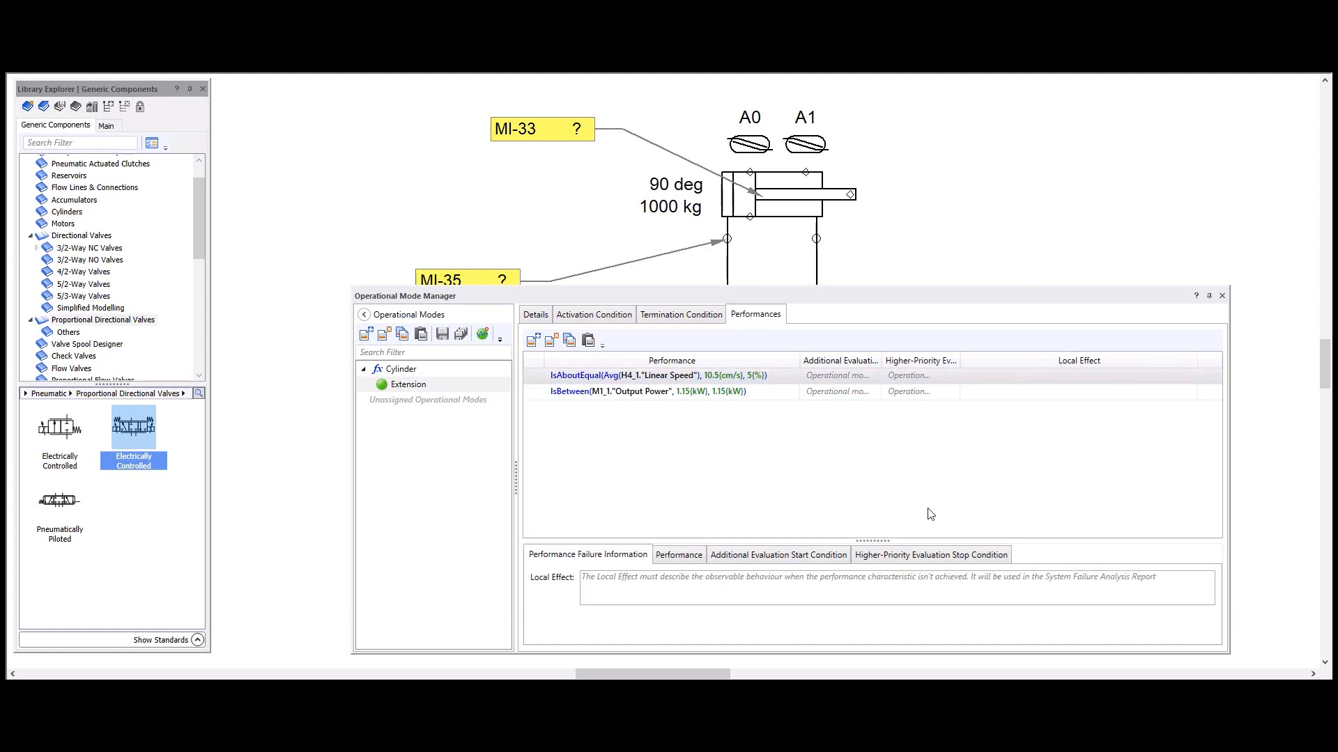
left_click(803, 581)
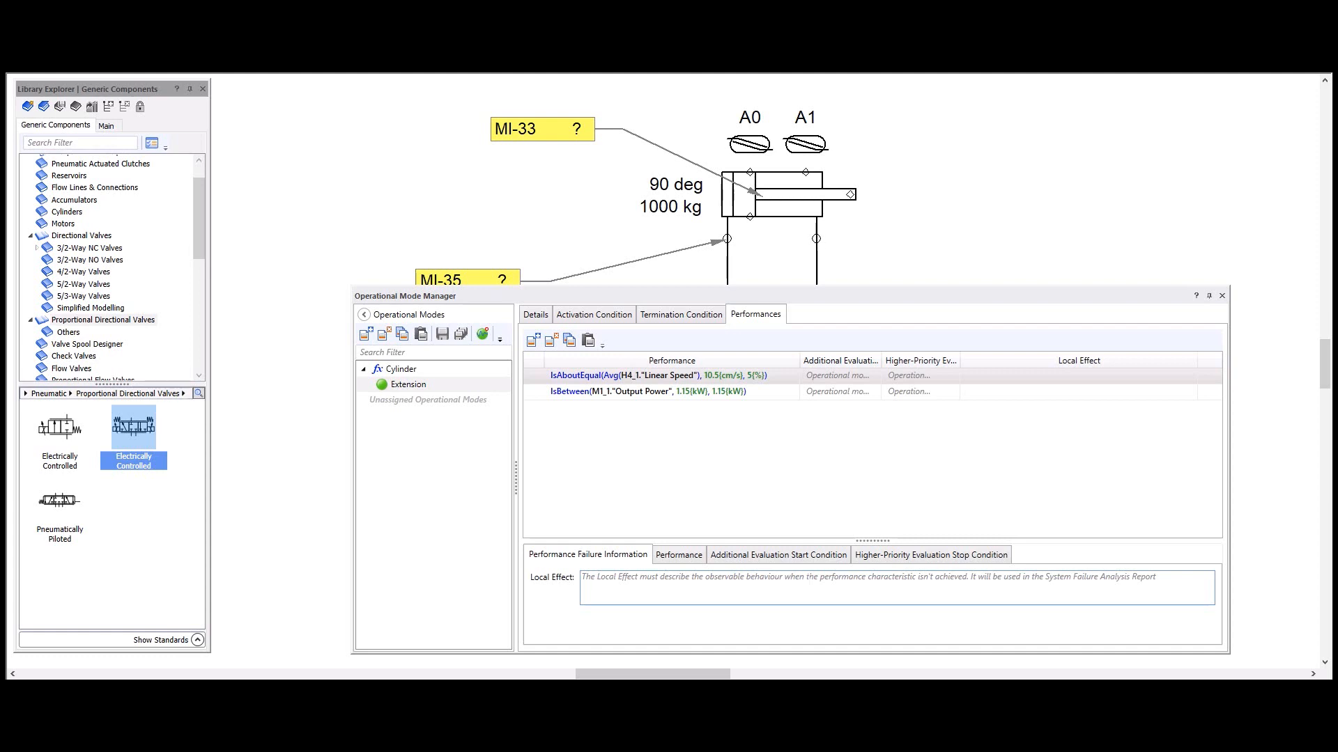
type("Speed")
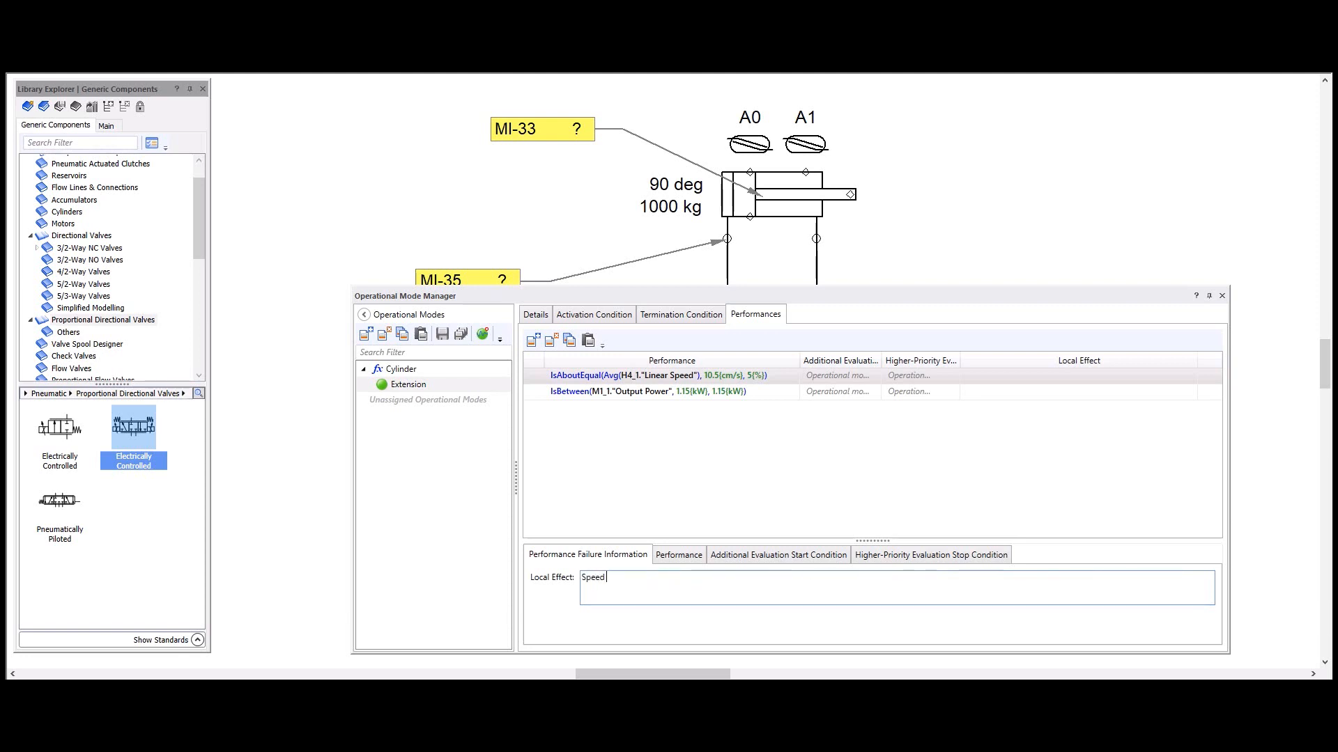
type(" is not as required (")
type("9")
type("11 cm/s")
key("shift+Left")
key("shift+Left")
key("shift+Left")
key("shift+Left")
key("shift+Left")
key("shift+Left")
key("shift+Left")
key("shift+Left")
key("shift+Left")
key("shift+Left")
key("shift+Left")
key("shift+Left")
key("shift+Left")
key("shift+Left")
key("shift+Left")
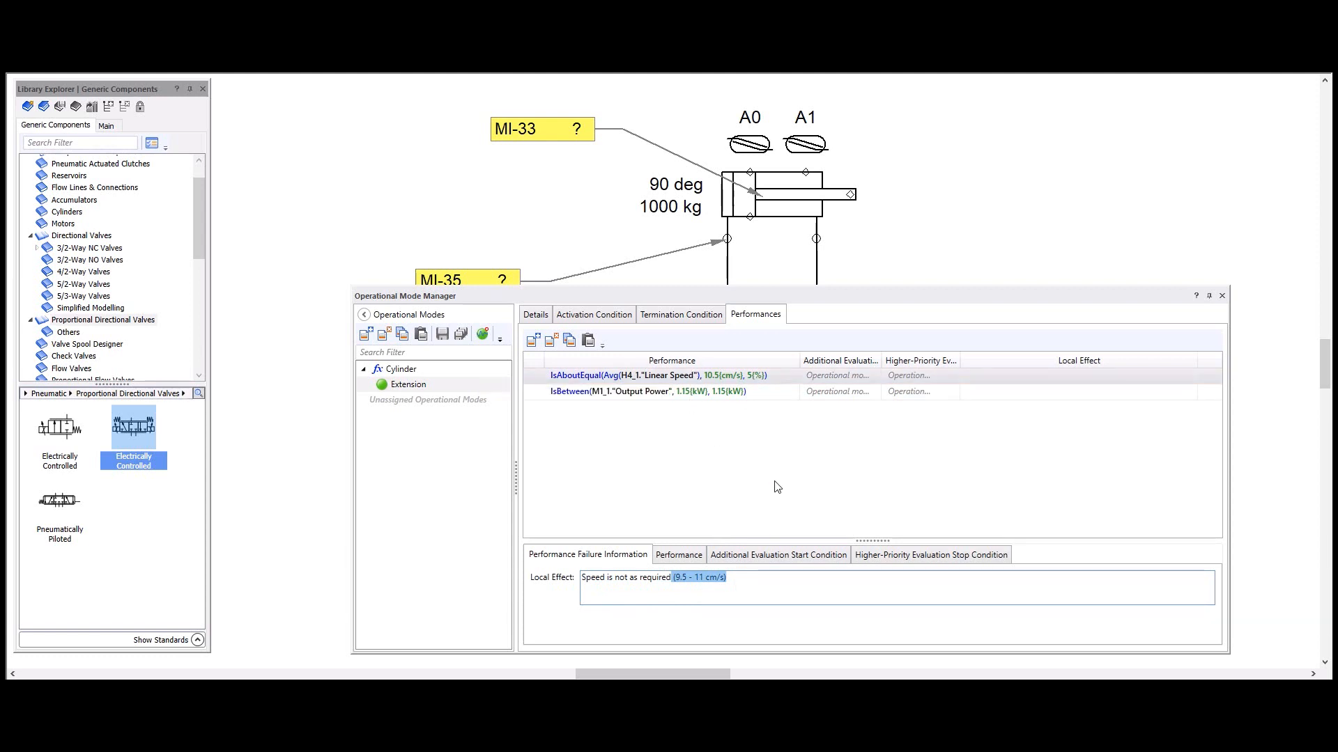
left_click(823, 585)
Step: Check the Extension mode's activation condition, save all operational mode changes and close the Operational Mode Manager
left_click(595, 315)
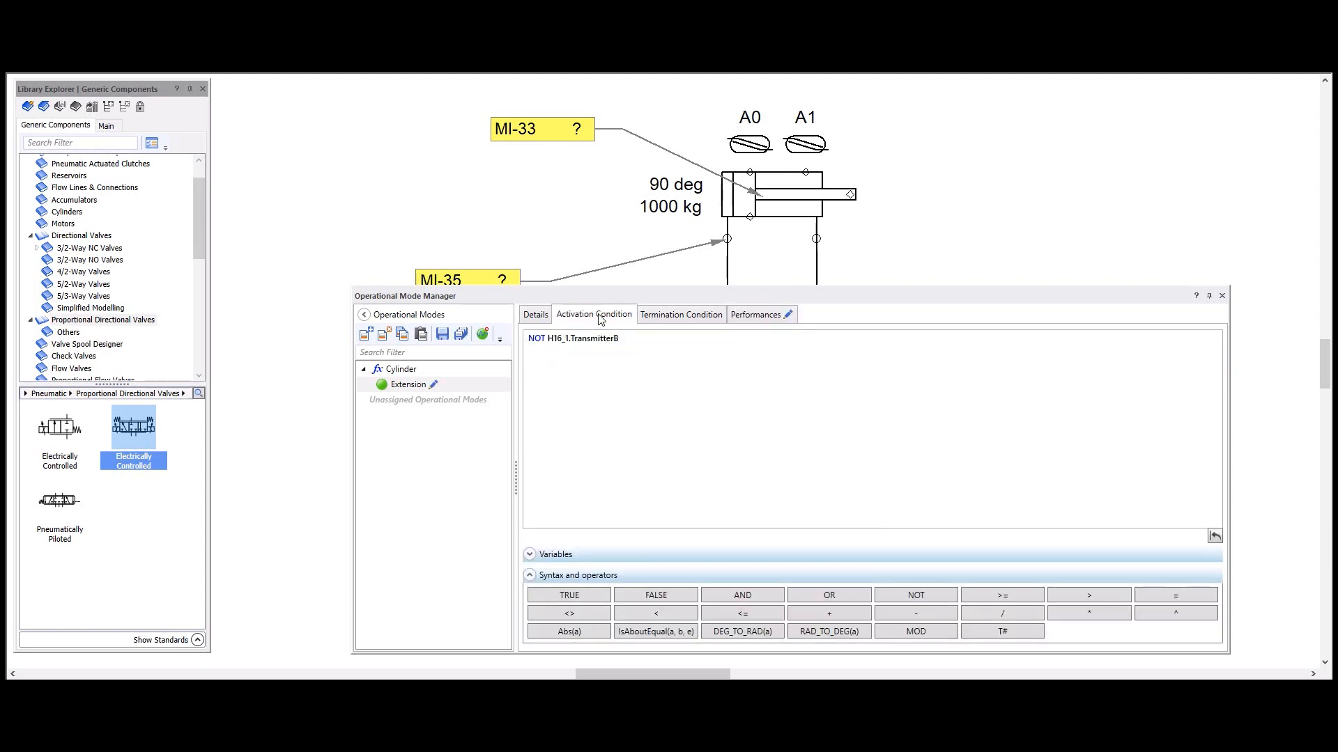
left_click(459, 336)
left_click_drag(733, 301, 633, 210)
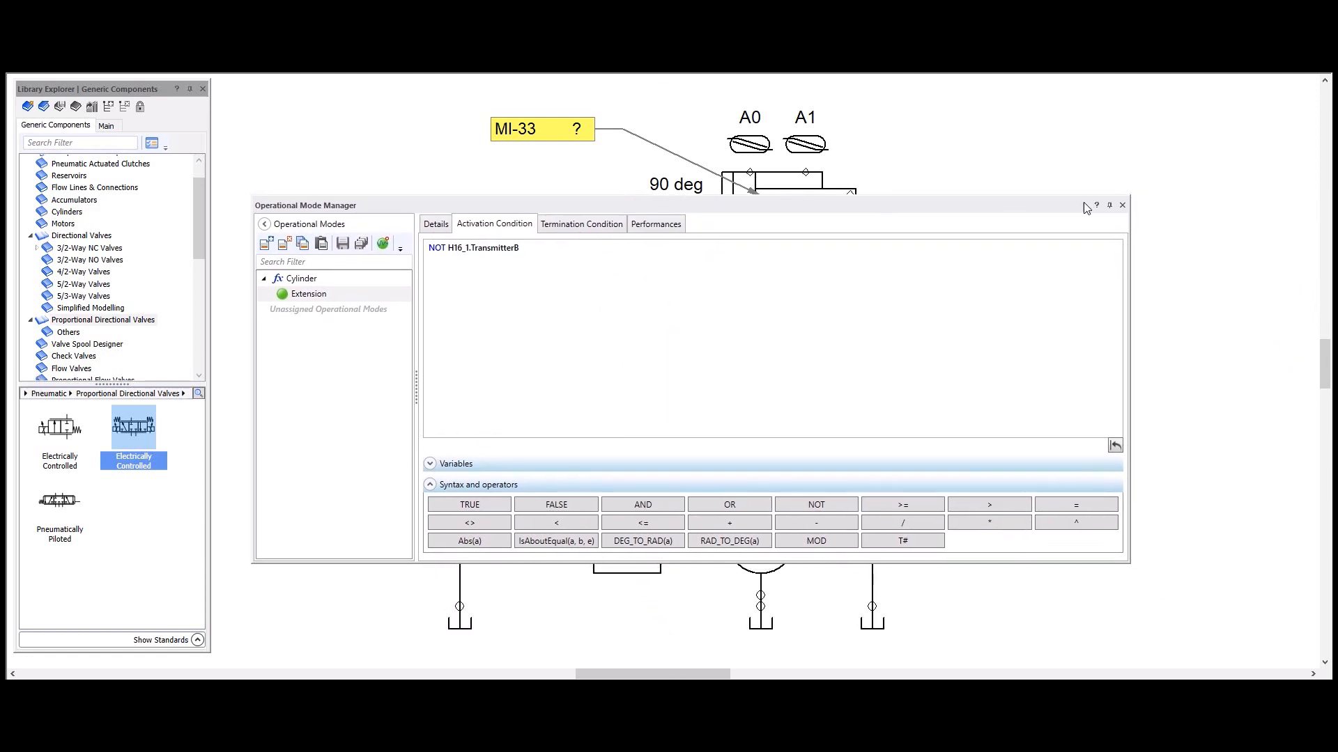
left_click(1123, 205)
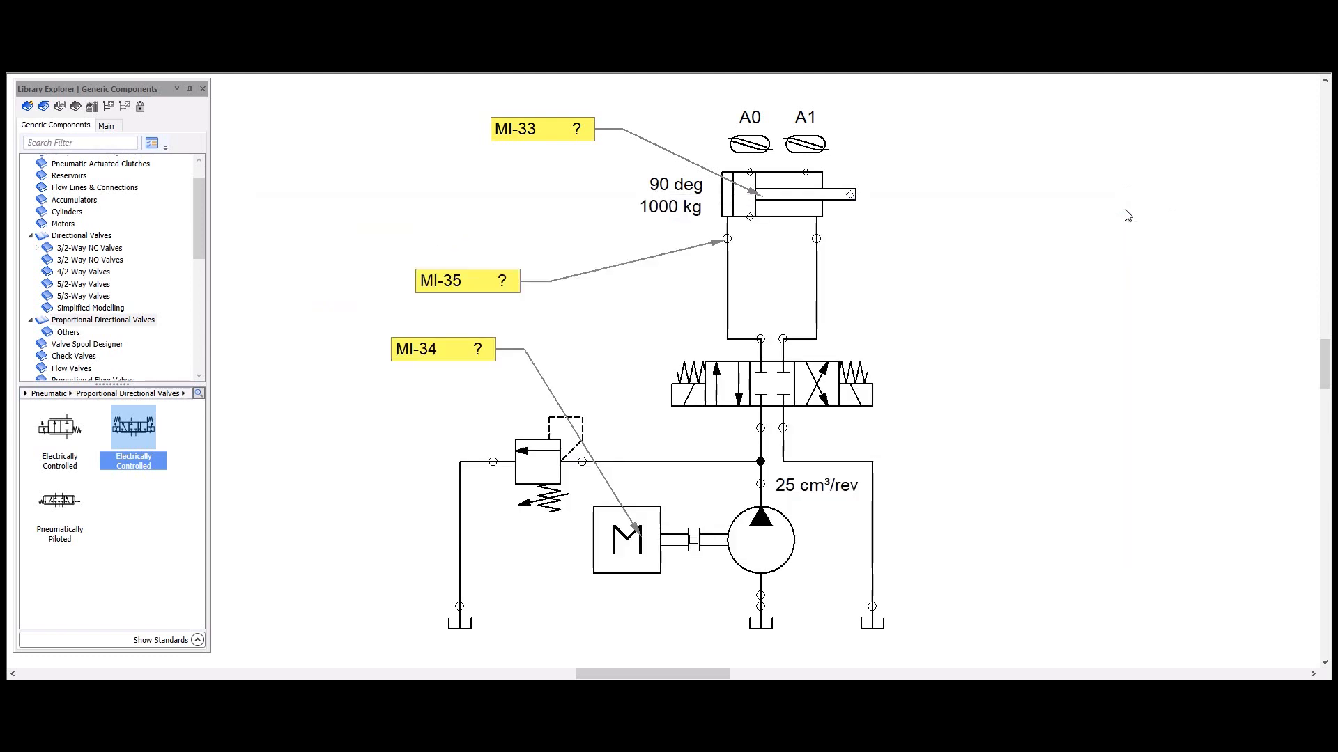
Step: Open the directional valve's troubleshooting properties and examine the Fluid Internal Leak failure mode
left_click(817, 376)
double_click(816, 374)
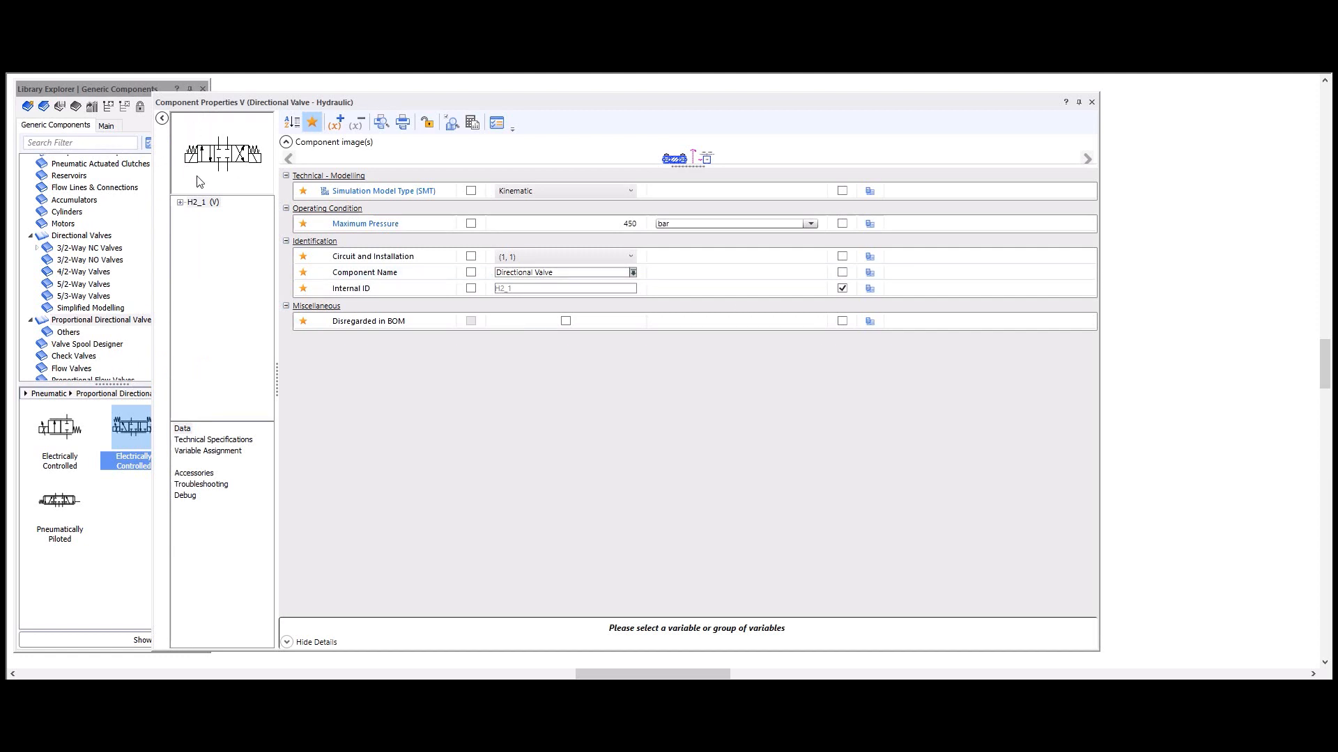
left_click(200, 485)
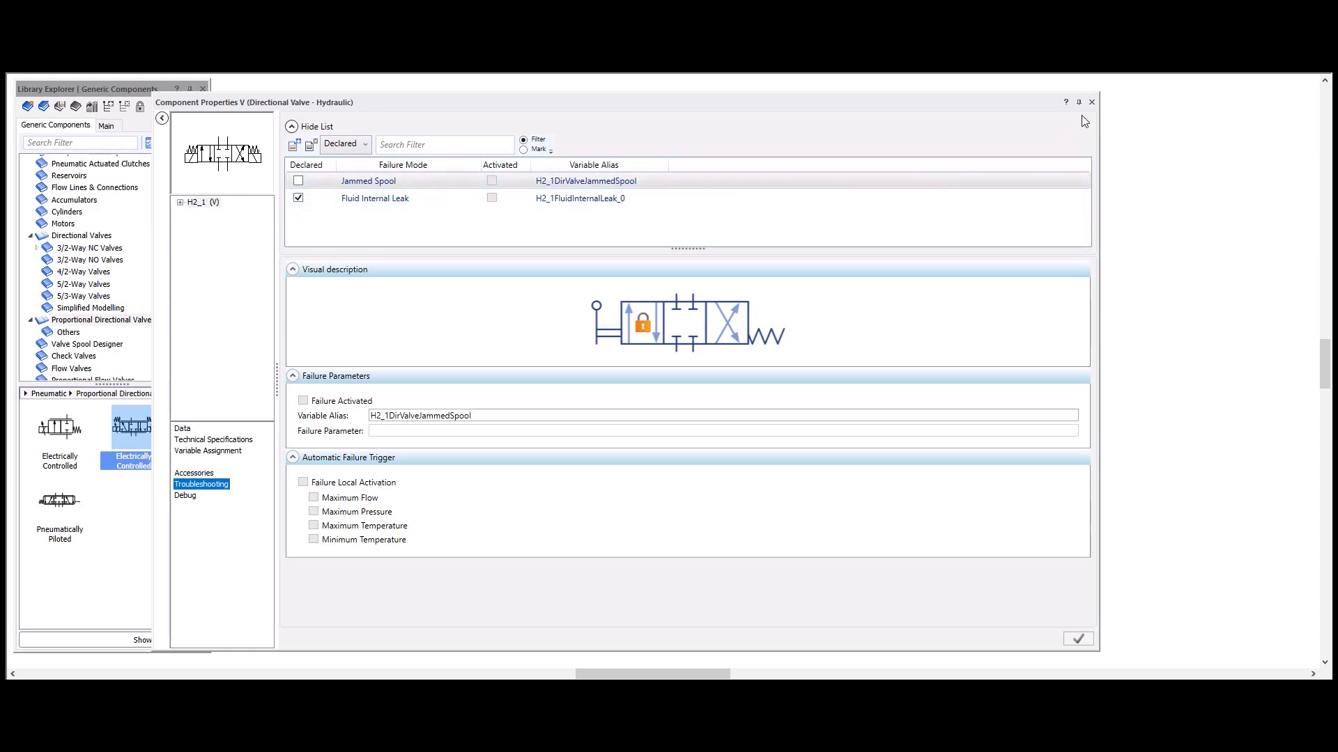
left_click(350, 199)
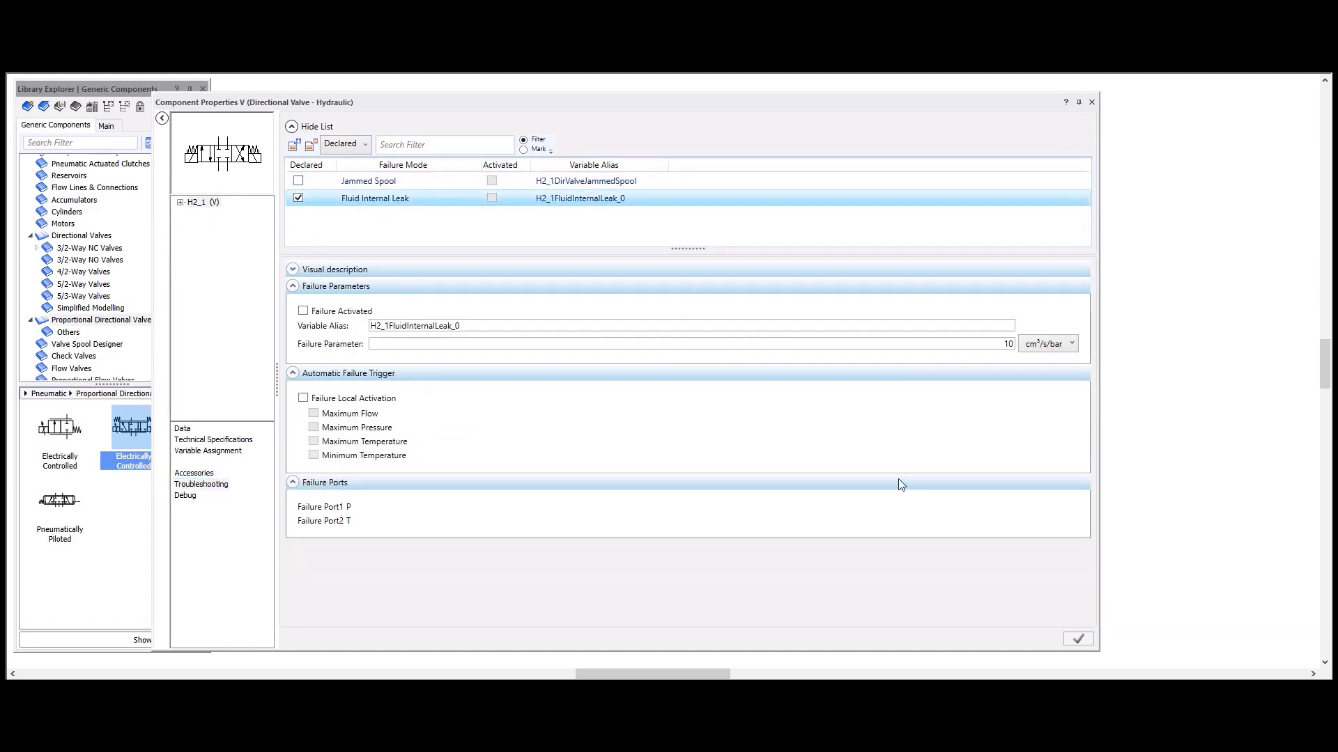
Step: Close the directional valve's properties and examine the cylinder's High Damping Coefficient and Fluid Internal Leak failure modes
left_click(976, 344)
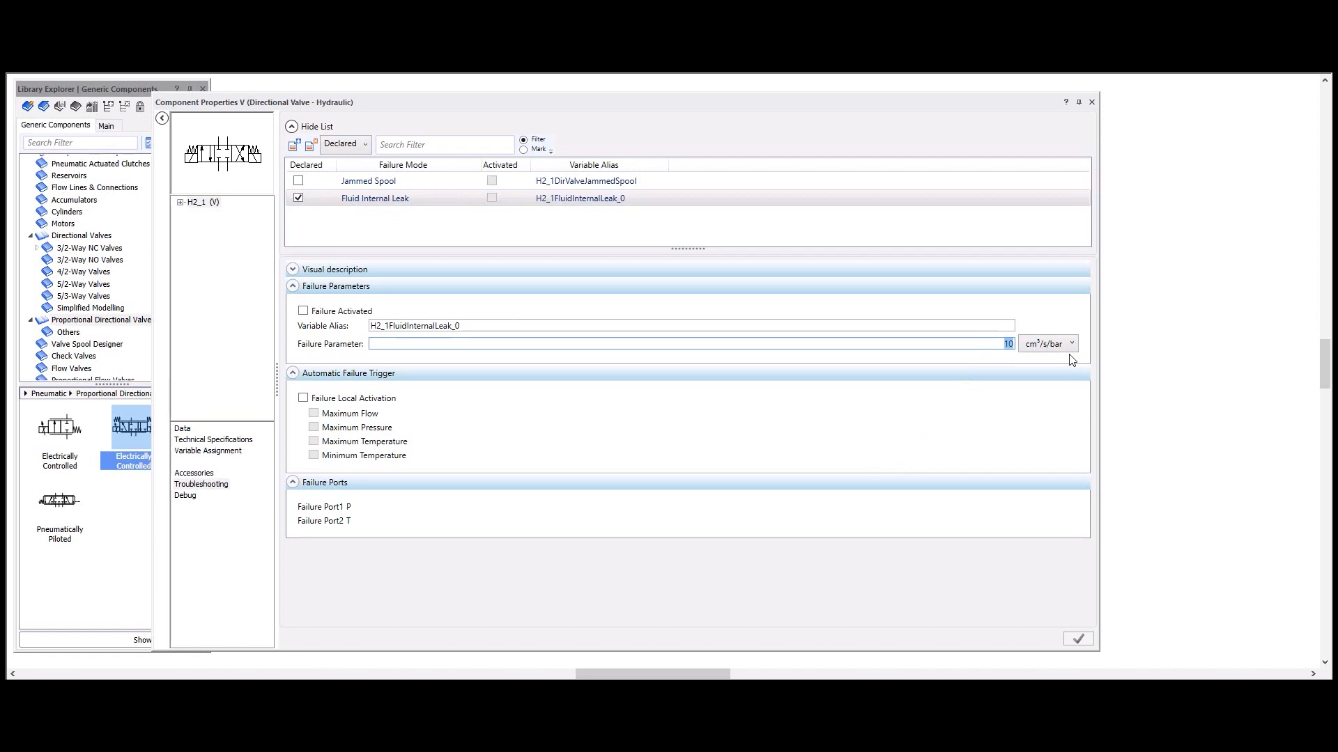
left_click(1094, 103)
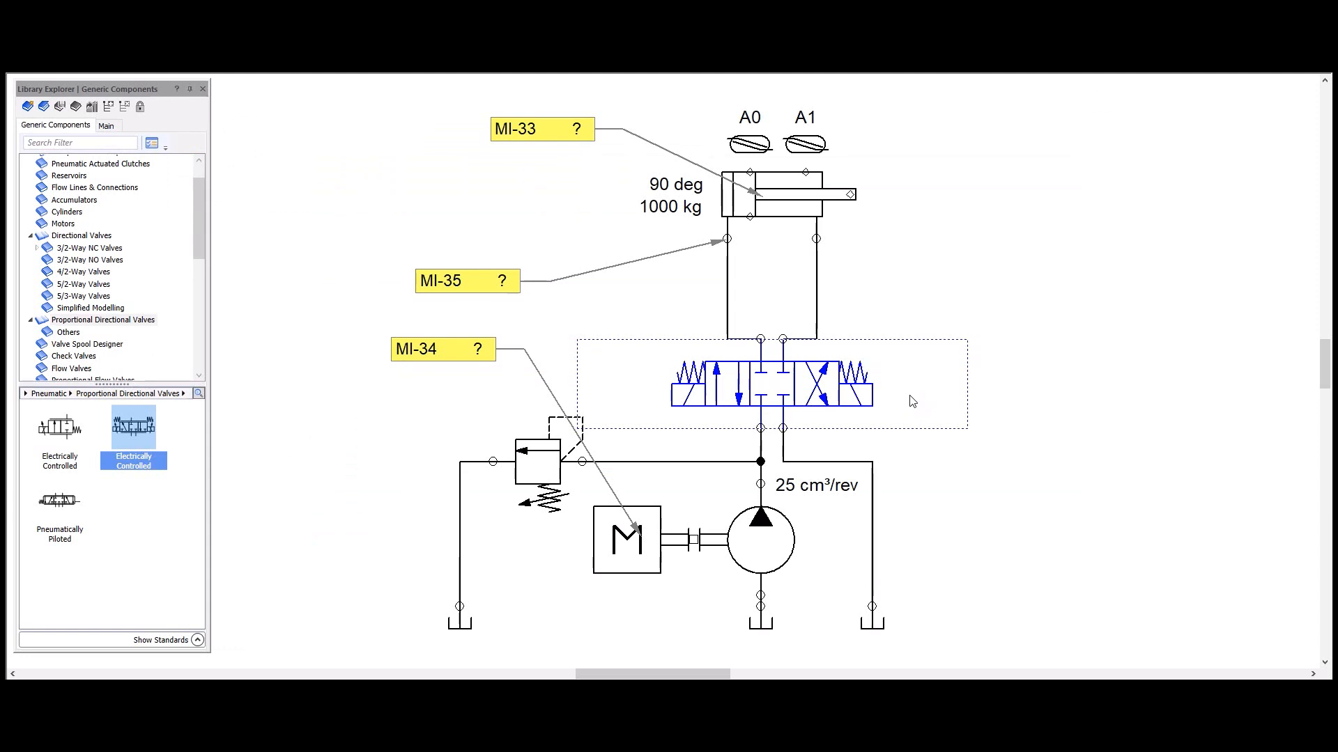
double_click(796, 188)
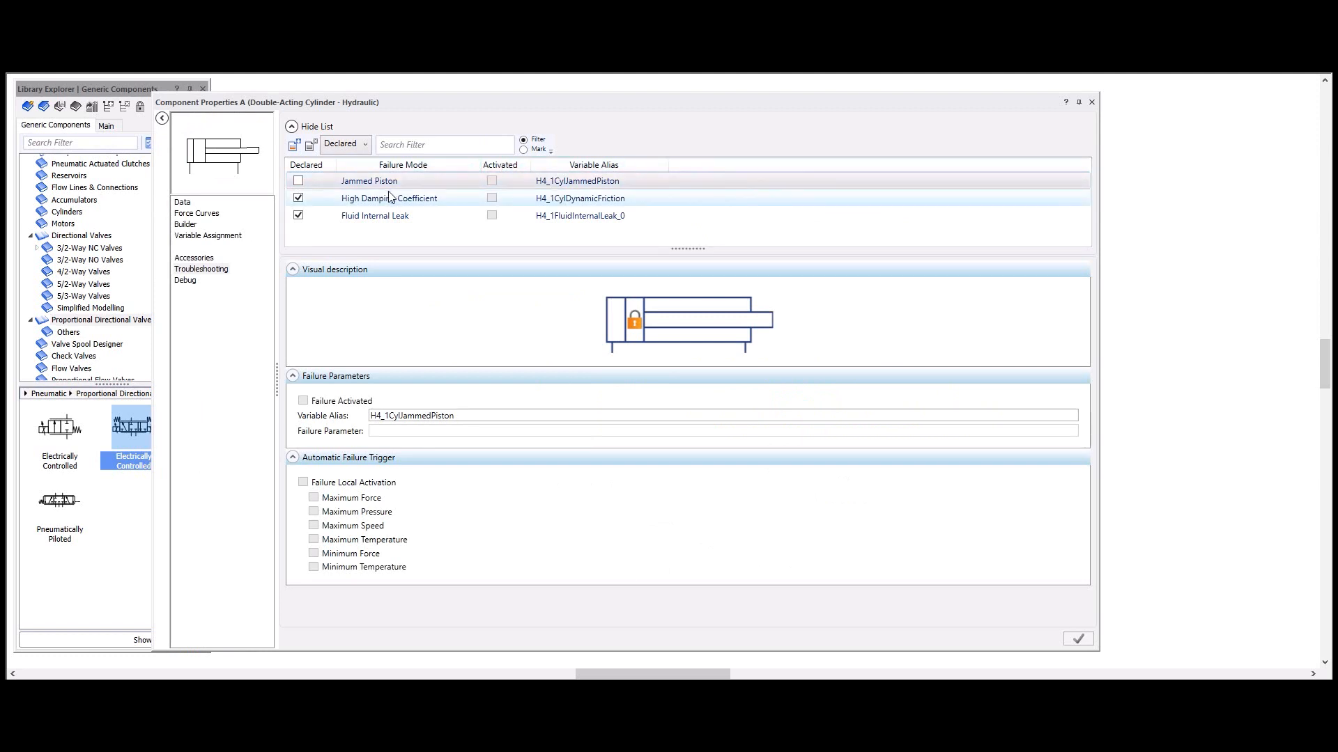
left_click(364, 202)
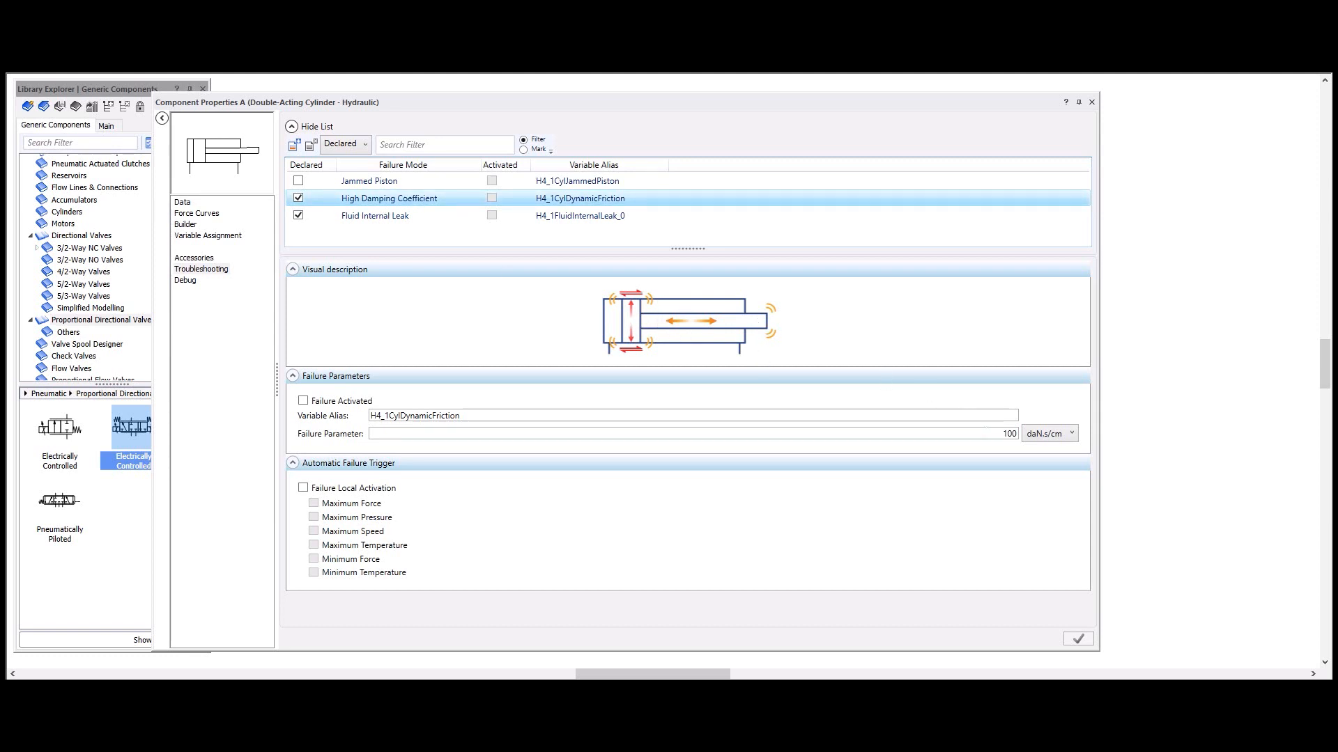
left_click(361, 217)
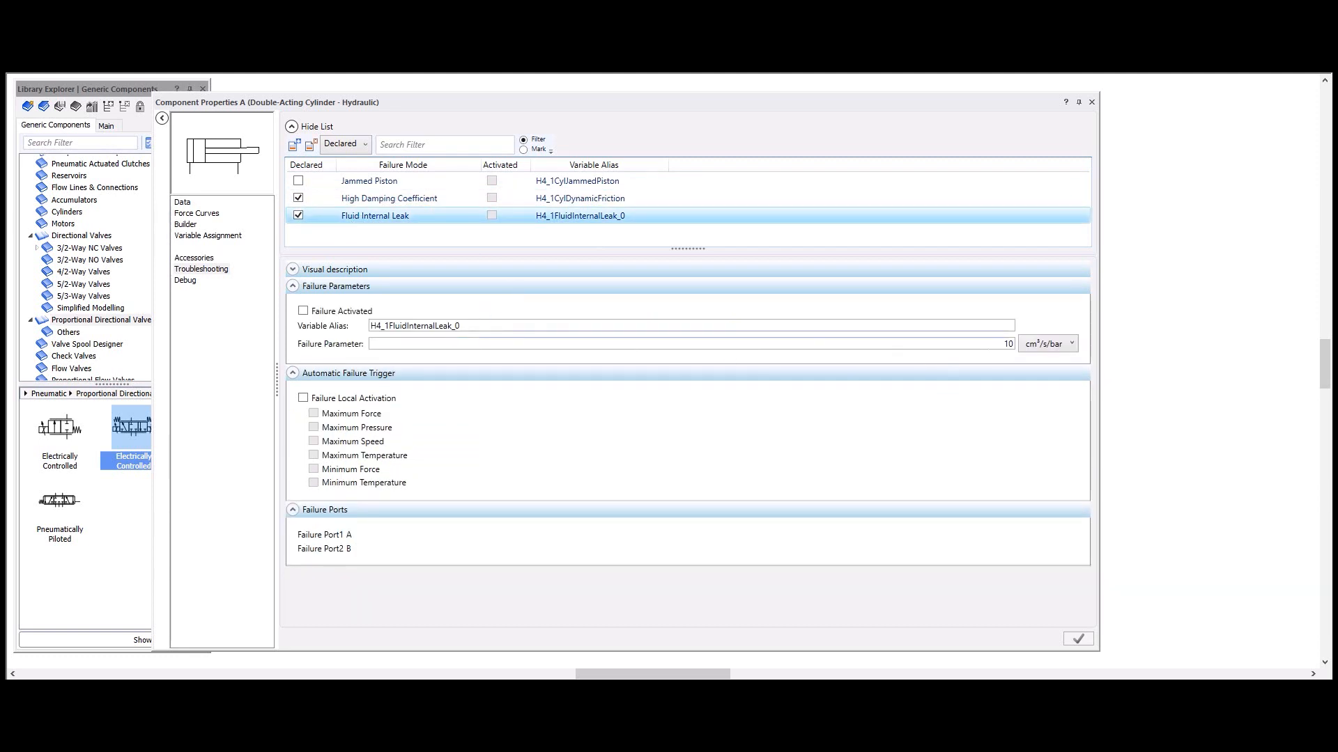
left_click(1091, 102)
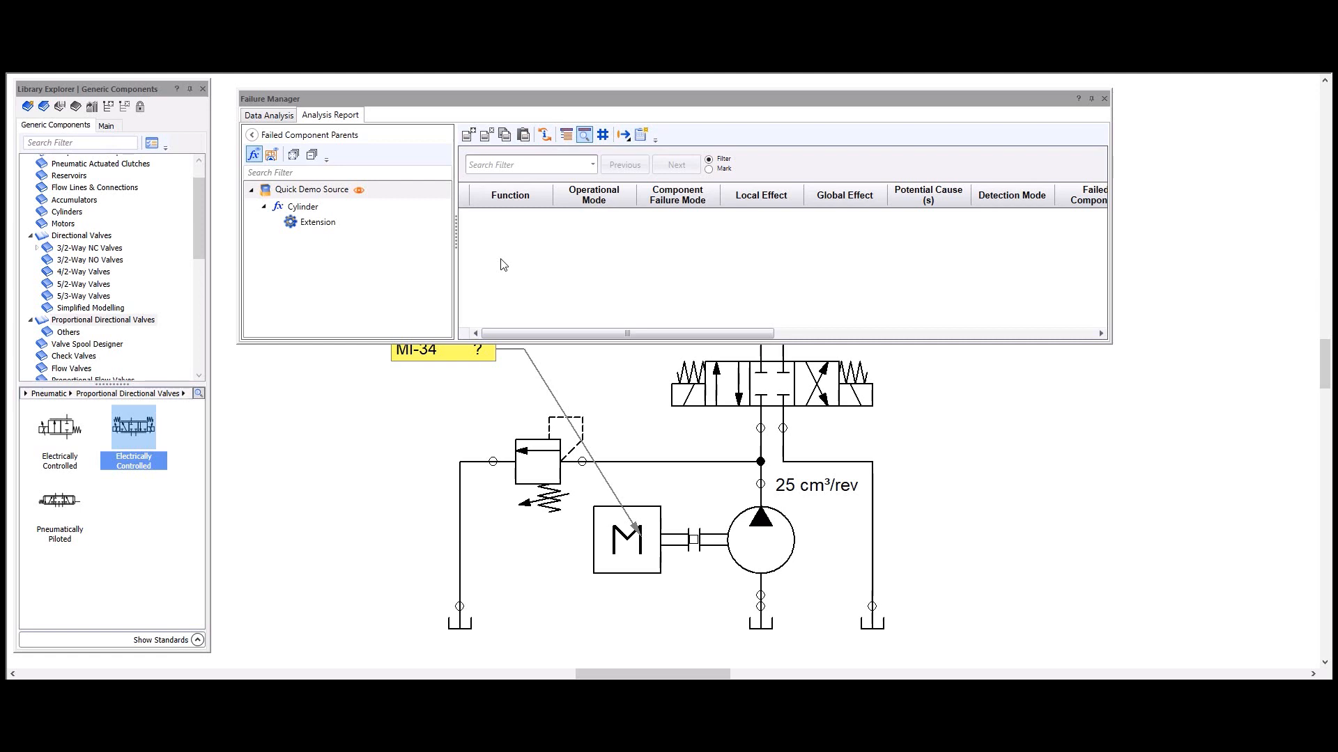
Step: Browse the Failure Manager's component failures by circuit and list those of fluid circuit installation 1, group 1
left_click(272, 117)
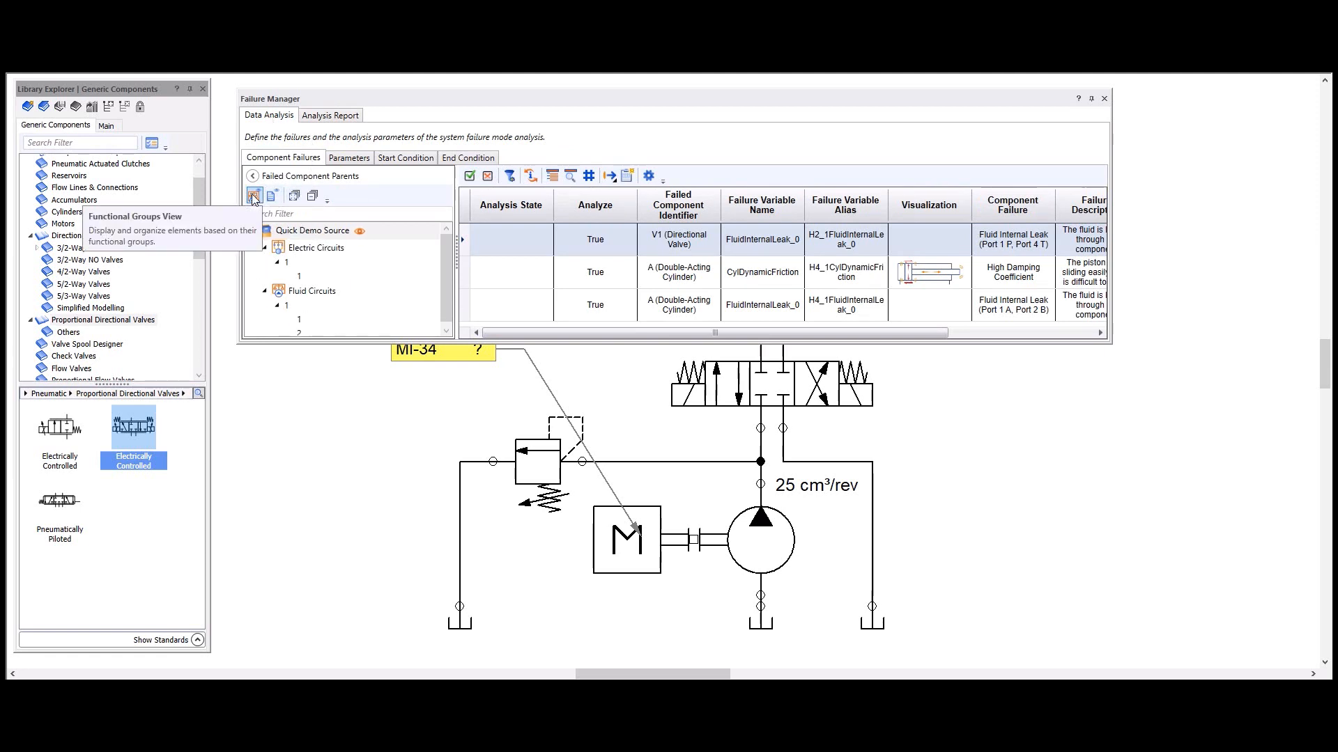
left_click(265, 248)
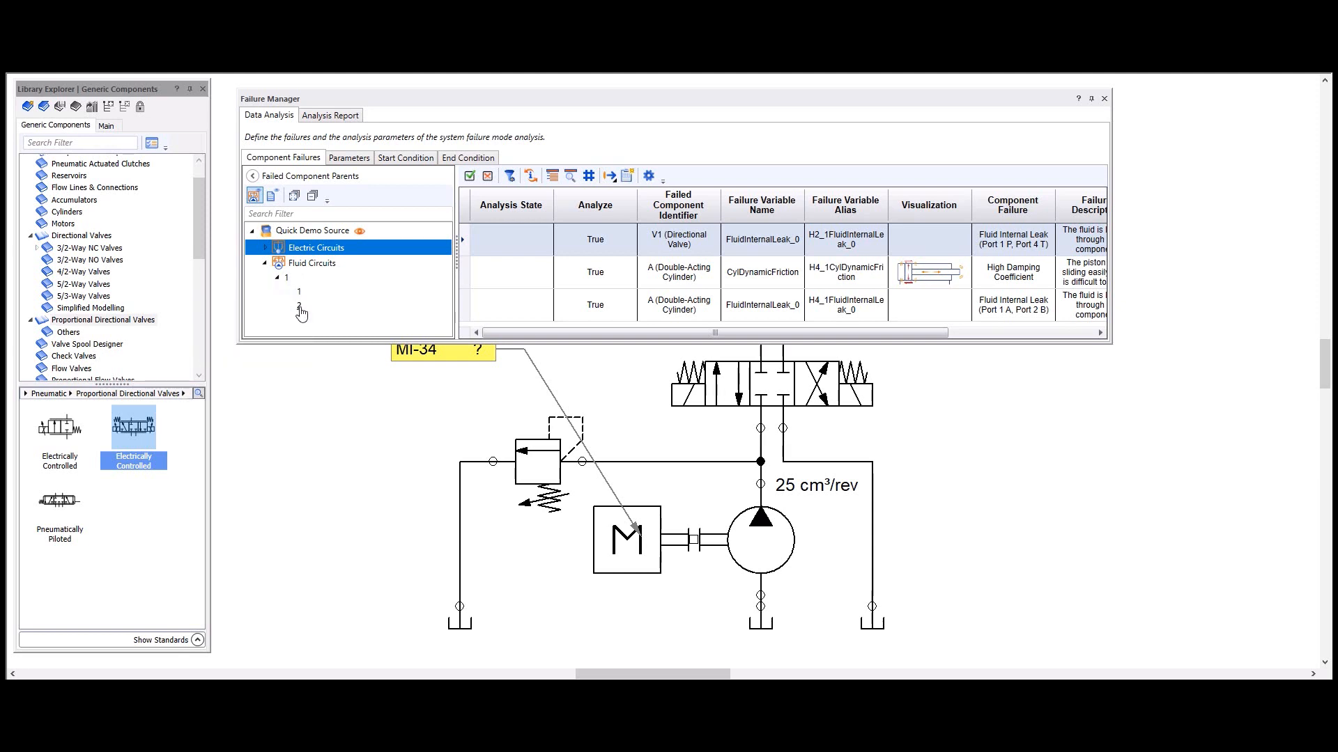
left_click(325, 250)
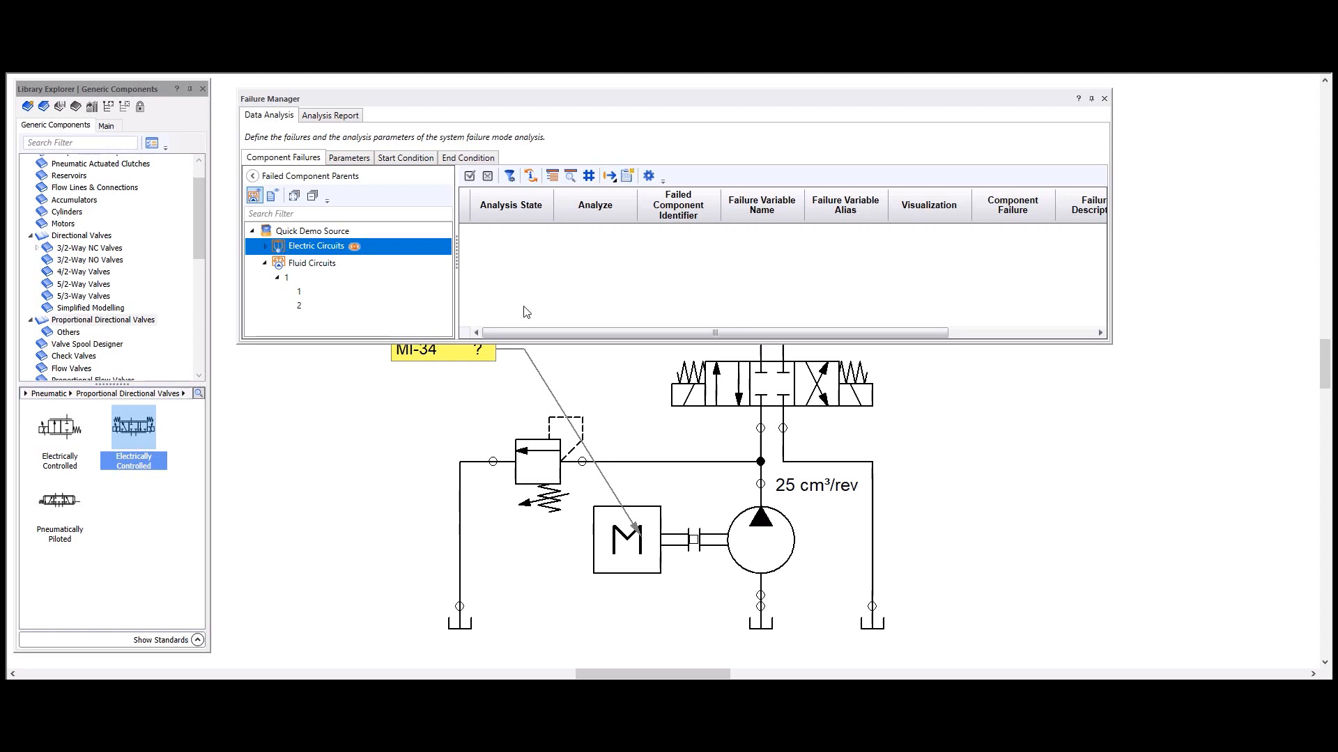
mouse_move(407, 280)
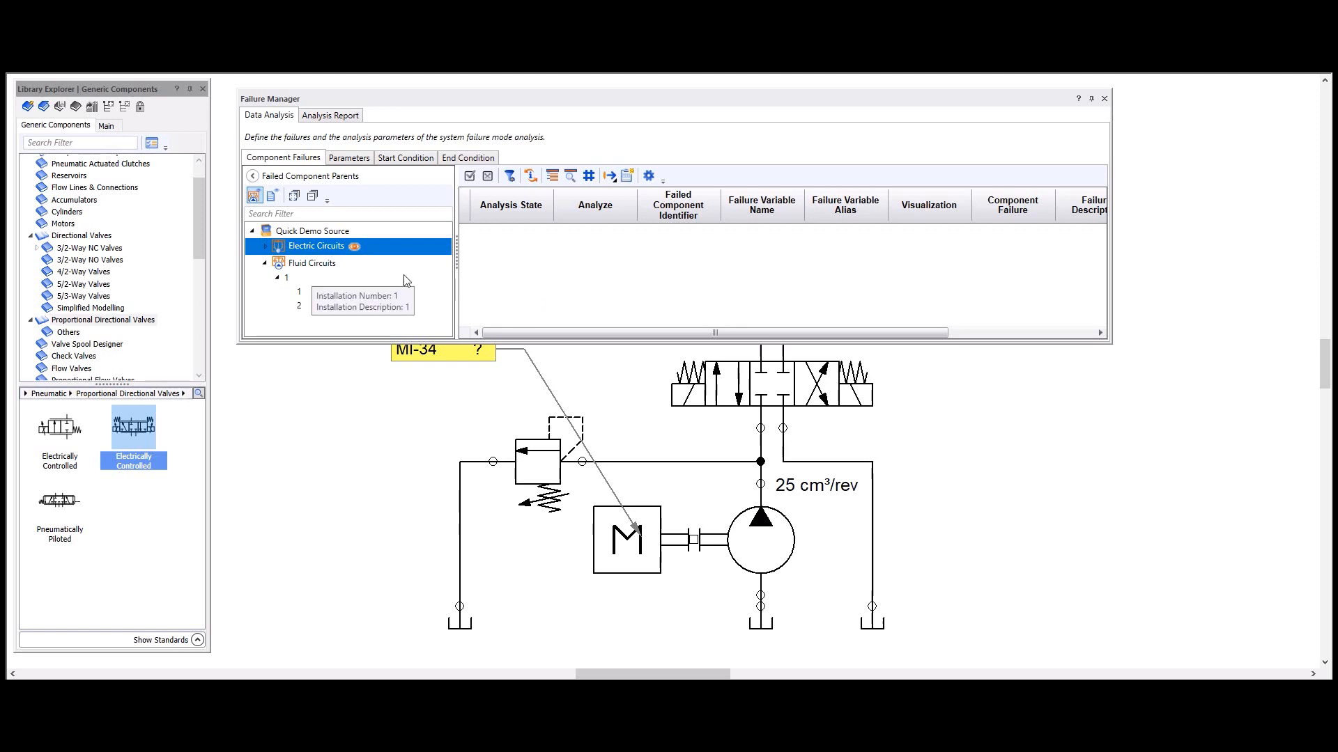
left_click(299, 310)
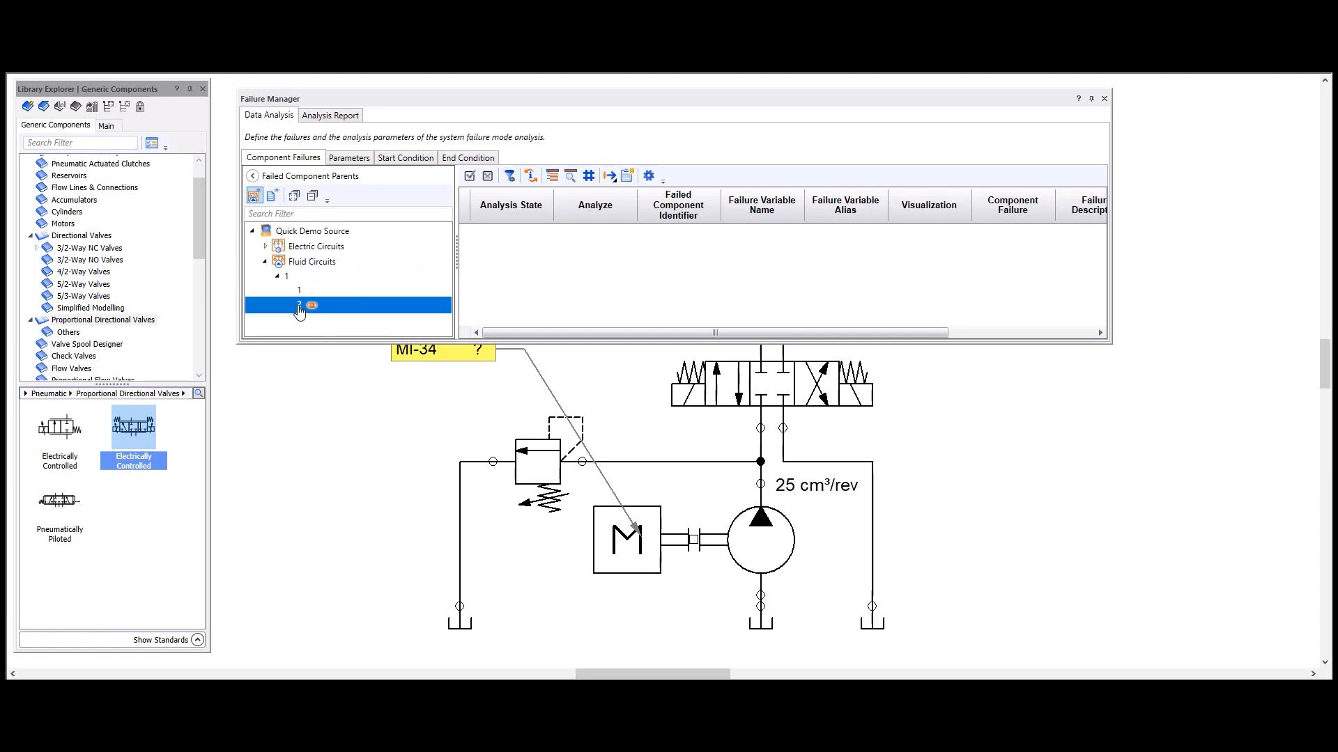
left_click(301, 293)
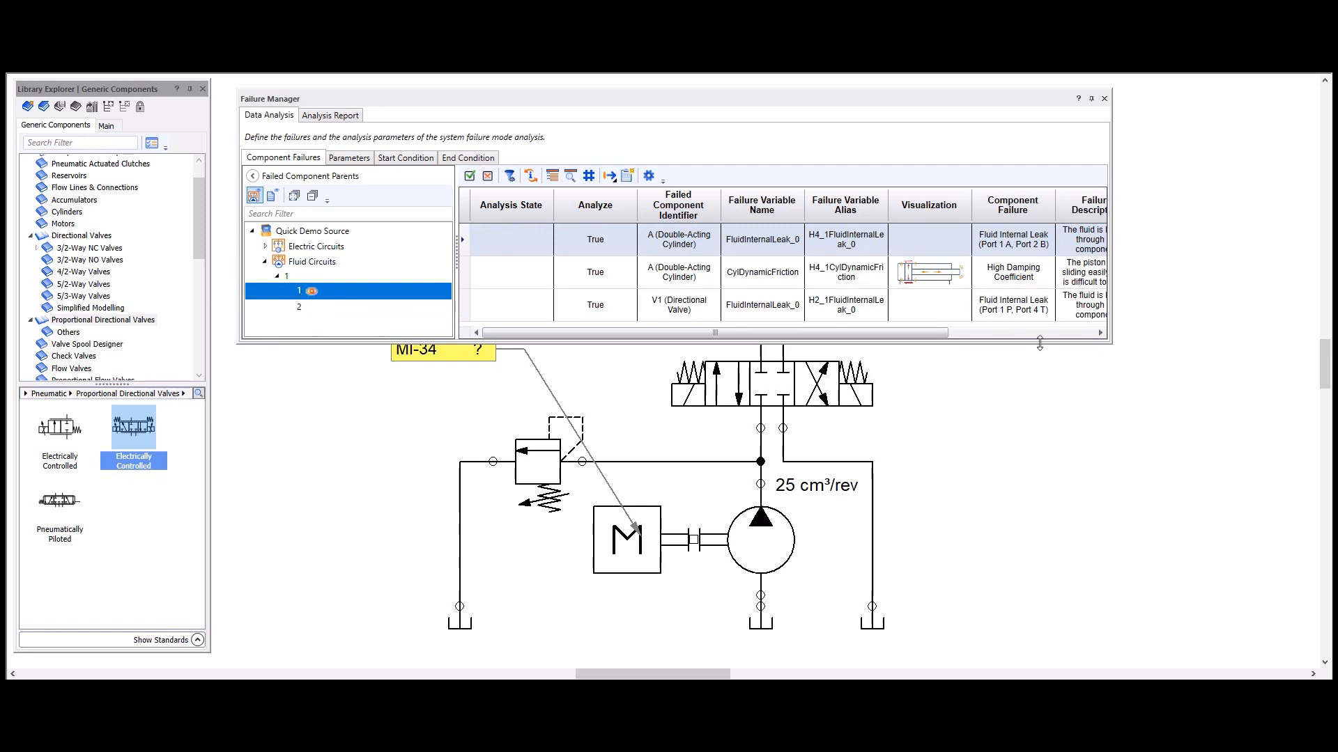
Step: Enlarge the Failure Manager window and review the columns of the component failures table
left_click_drag(1039, 343, 1039, 456)
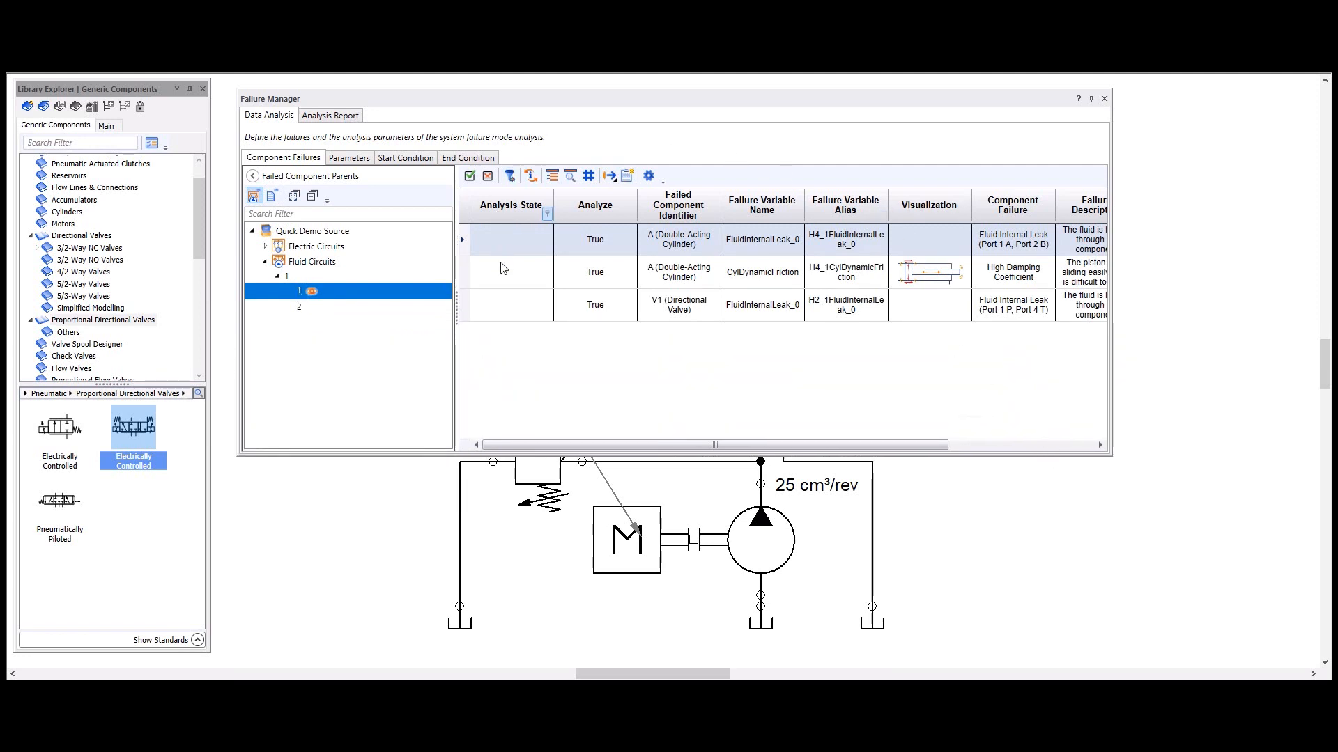
left_click_drag(629, 444, 761, 474)
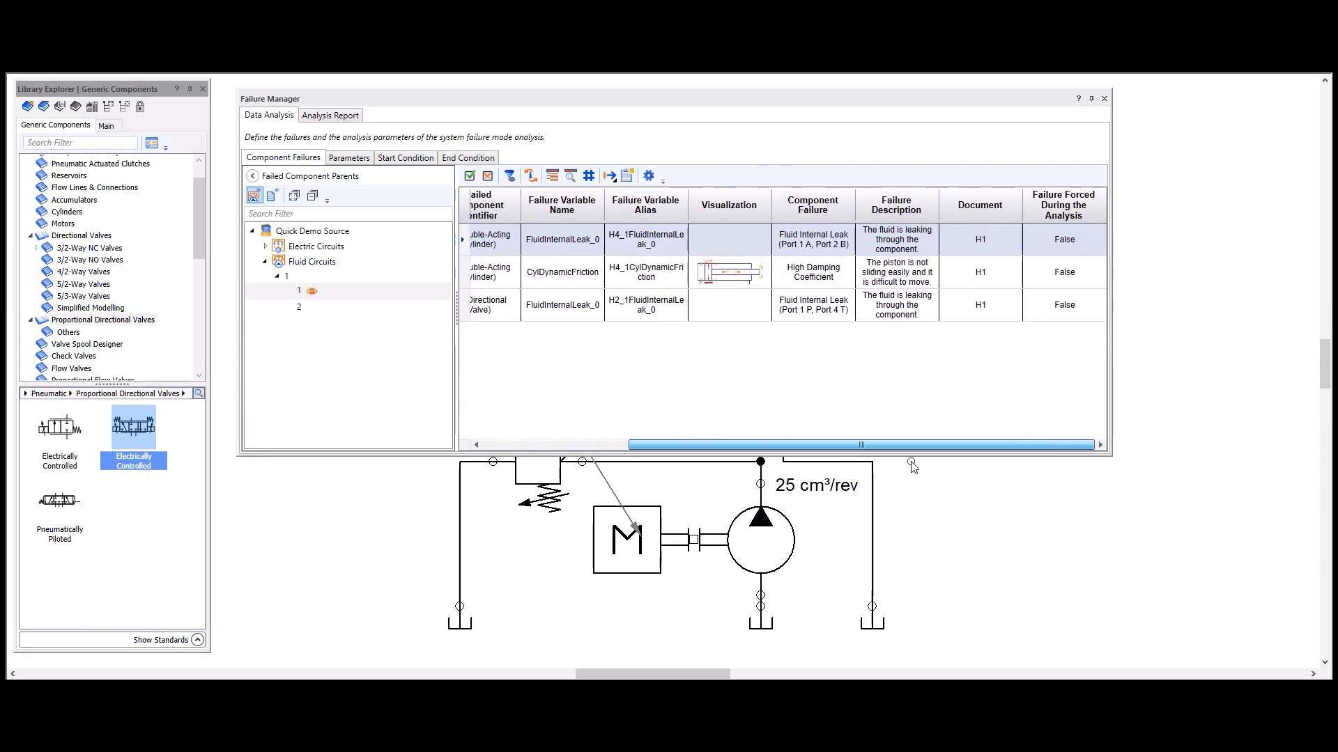
scroll(716, 432, "left", 5)
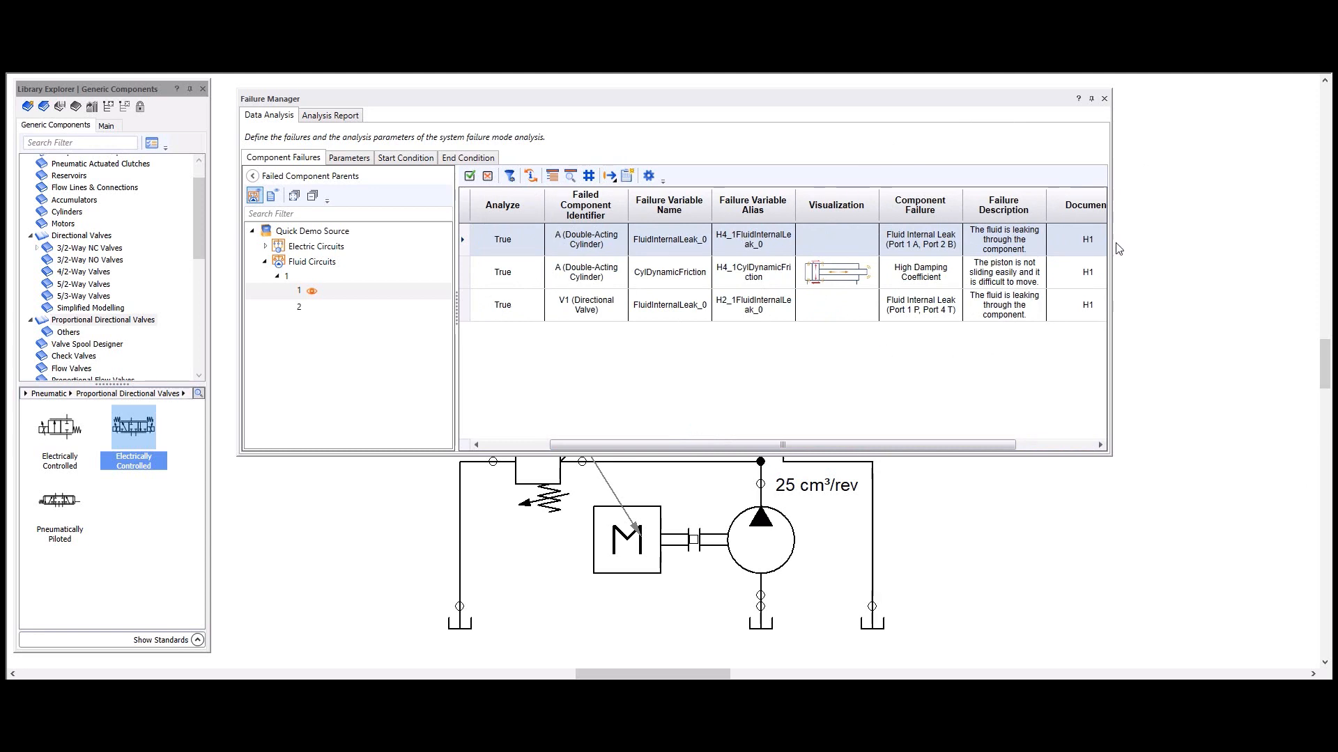
left_click_drag(818, 445, 651, 407)
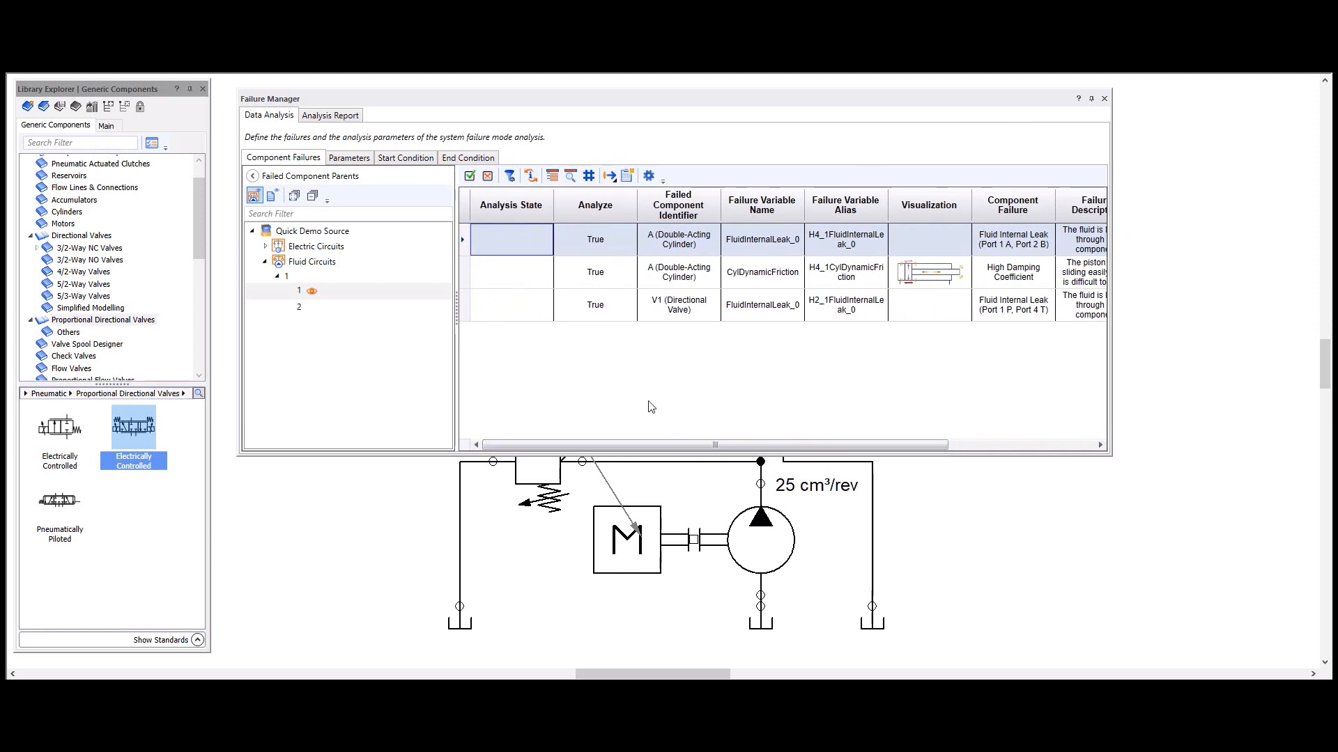
Step: Exclude the double-acting cylinder's Fluid Internal Leak from the analysis and include it again
left_click(595, 240)
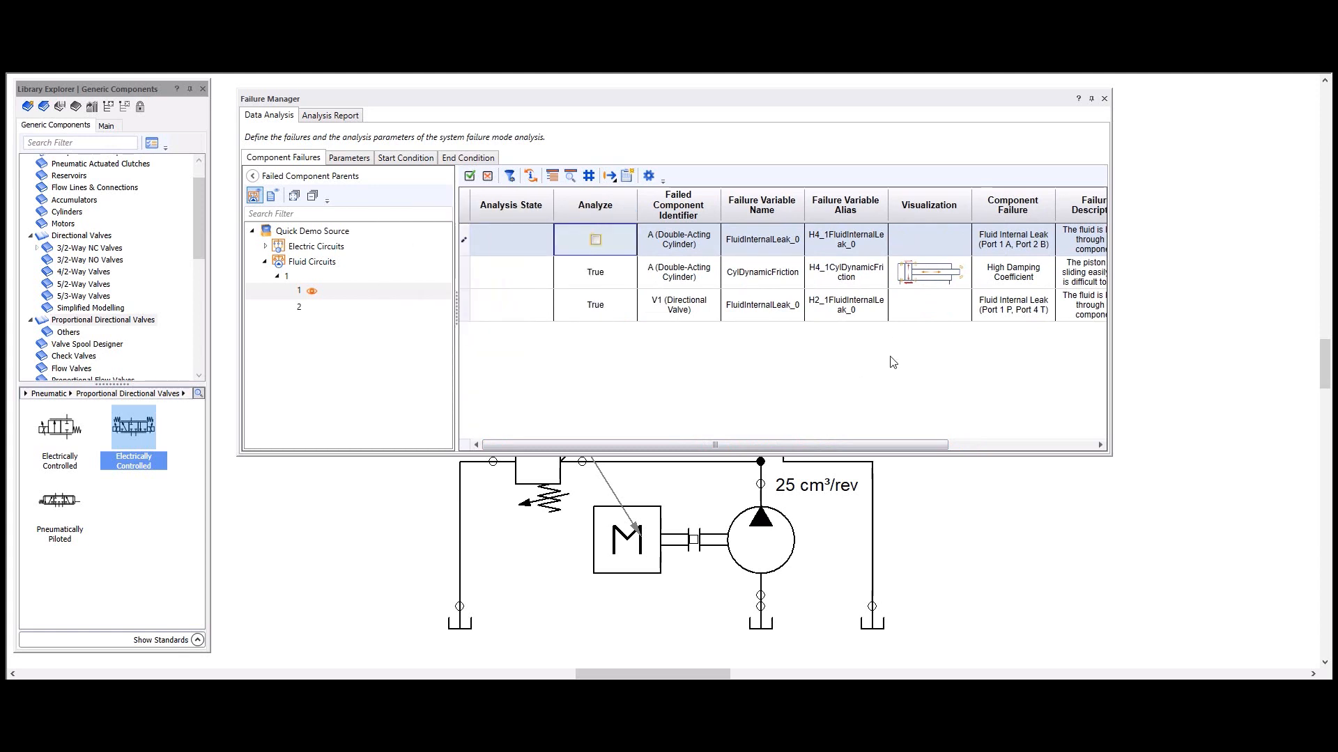
left_click(632, 305)
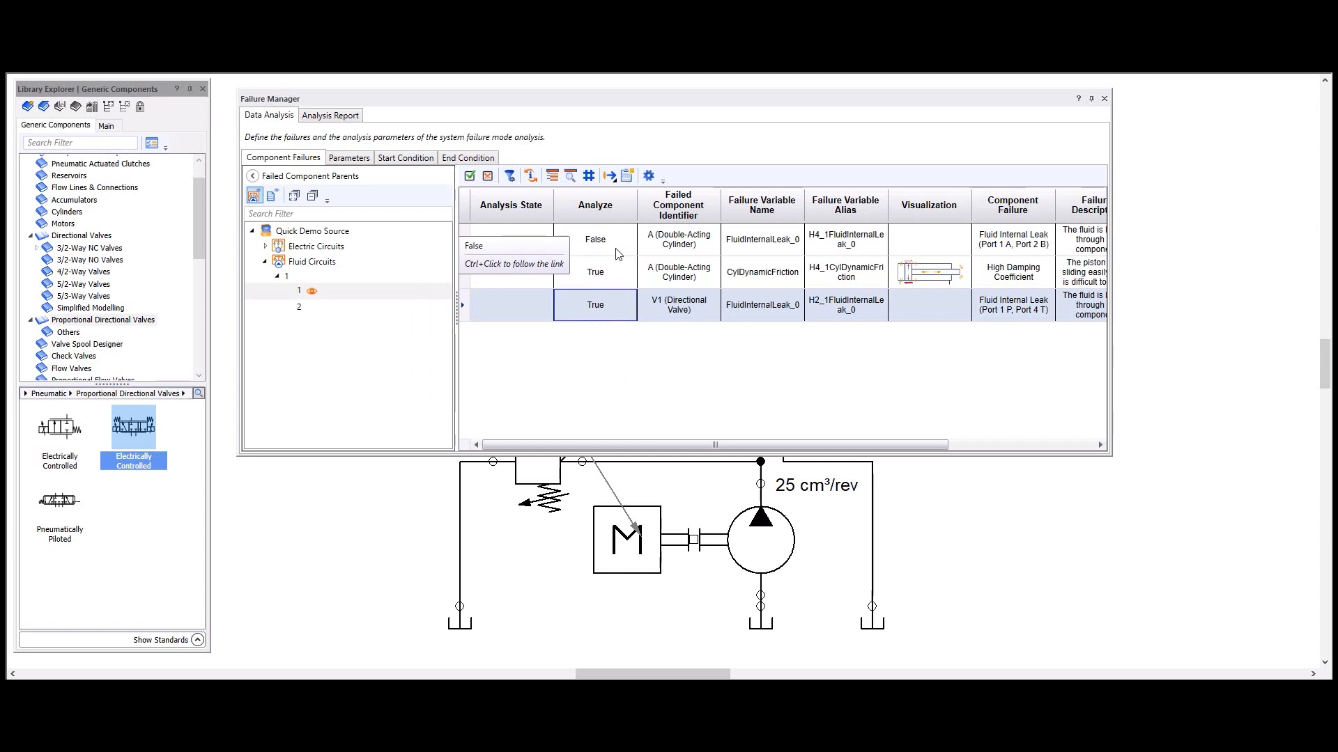
left_click(598, 245)
left_click(597, 241)
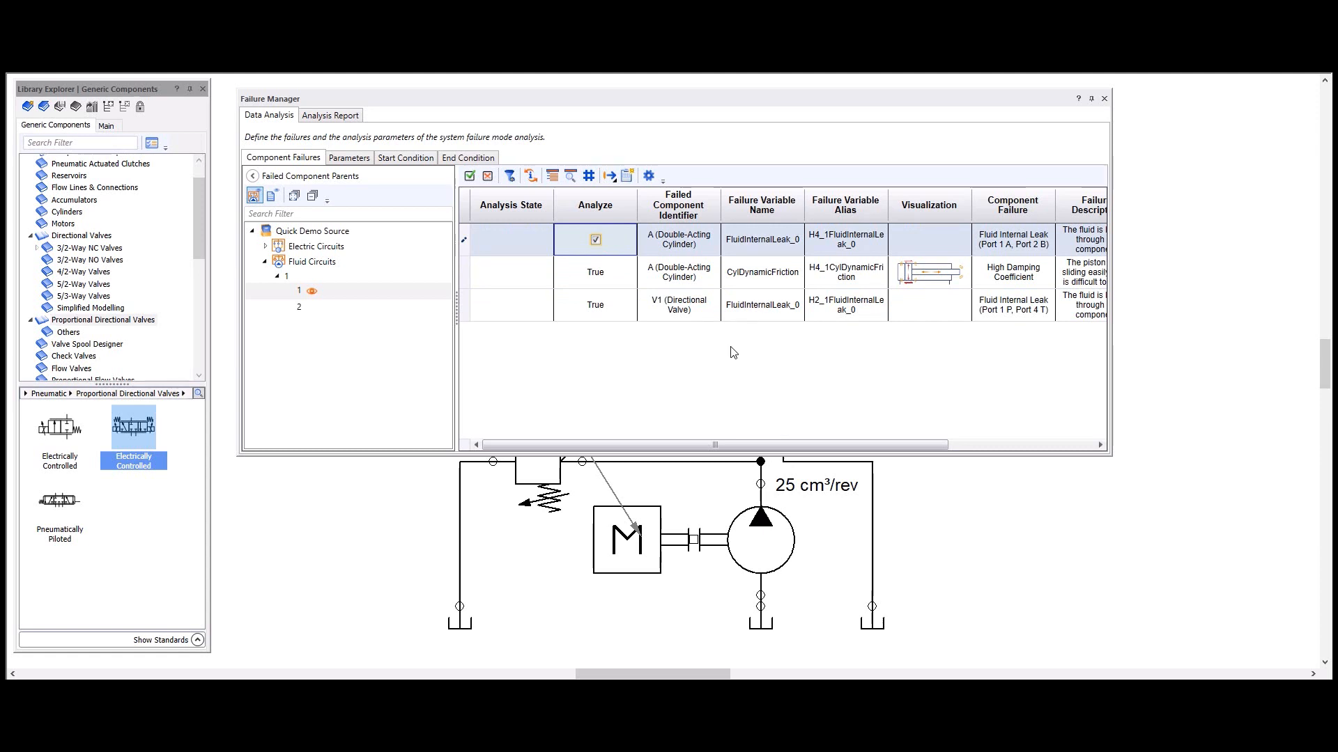
left_click(733, 370)
Step: Set the Maximum Analysis Cycle Time to 20 s in the failure analysis parameters
left_click_drag(721, 99, 788, 137)
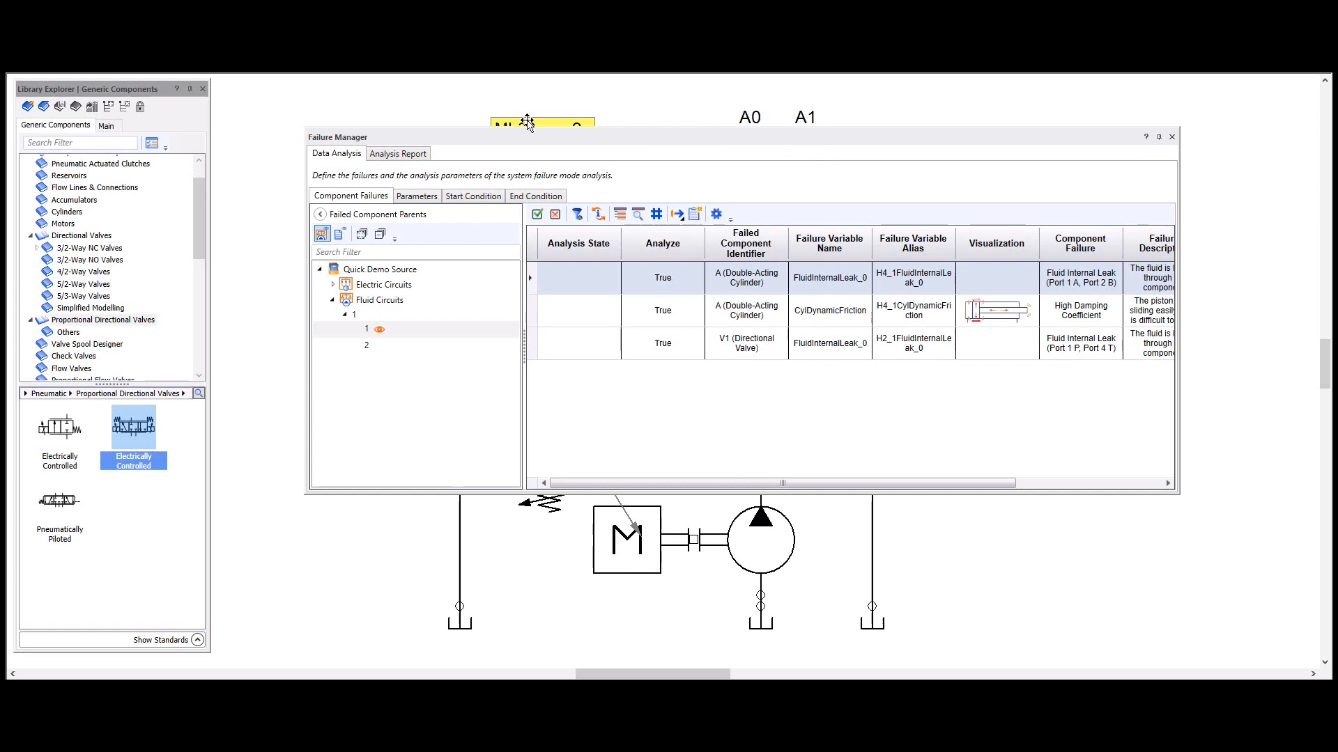
left_click(420, 199)
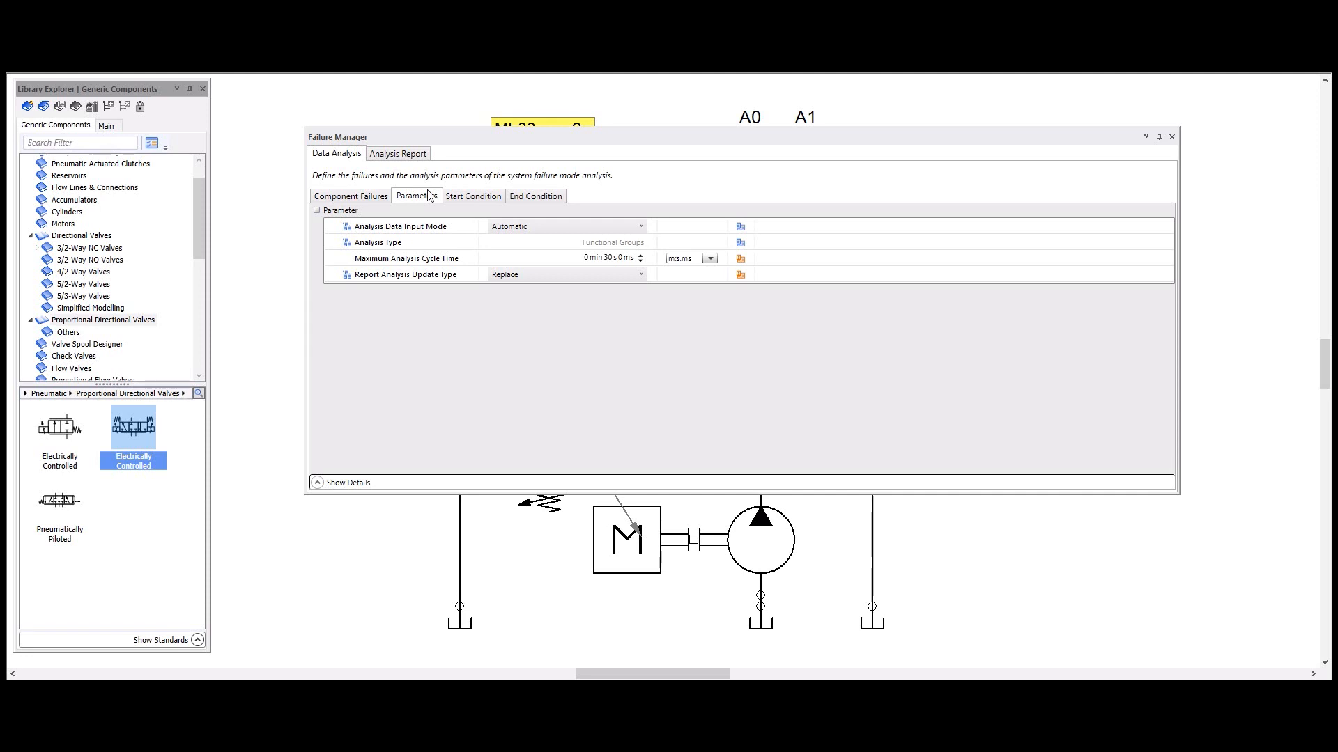
left_click_drag(553, 137, 530, 449)
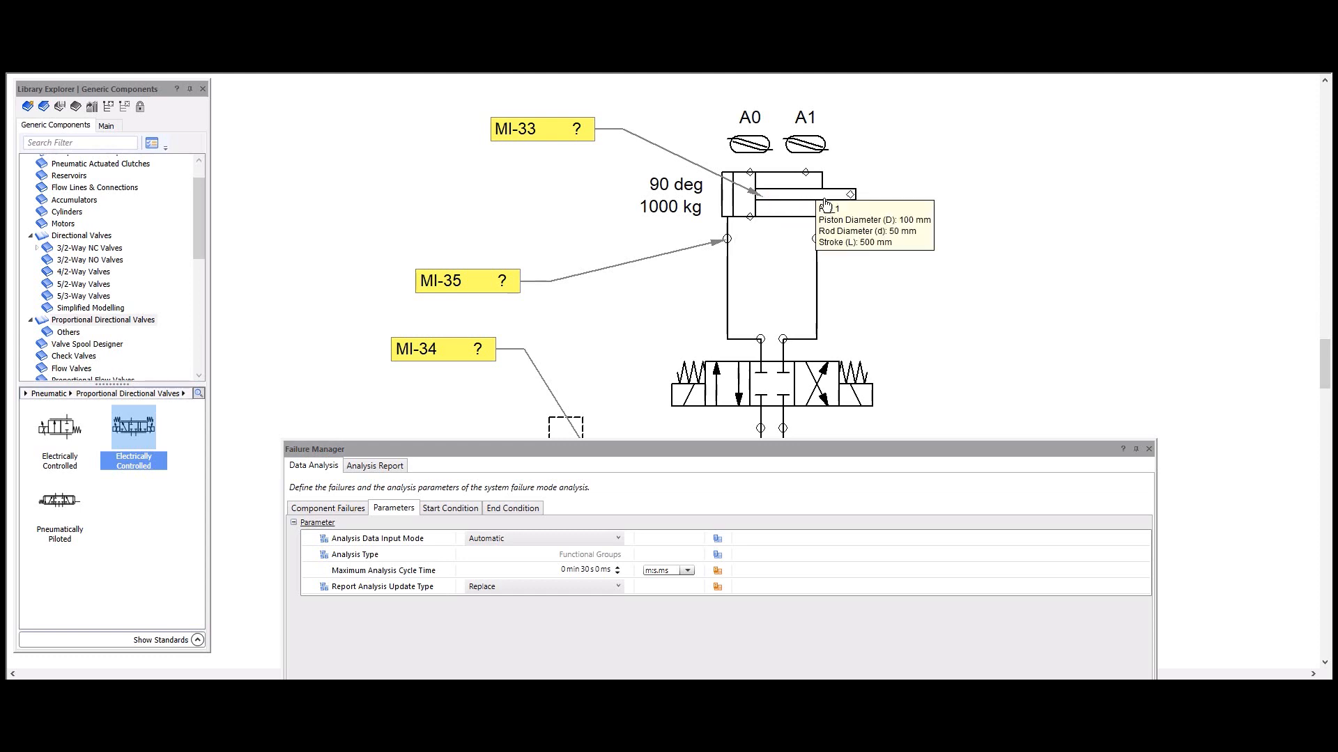
left_click_drag(738, 460, 728, 161)
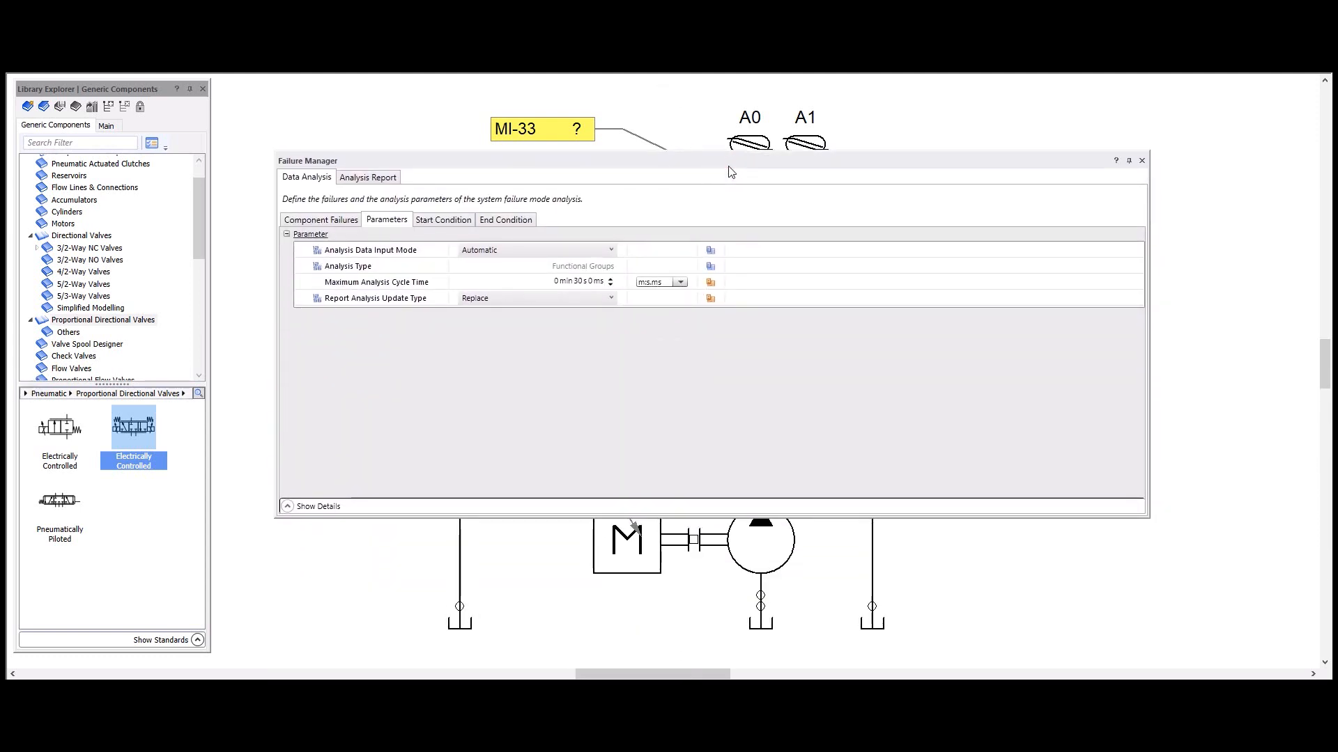
left_click(578, 280)
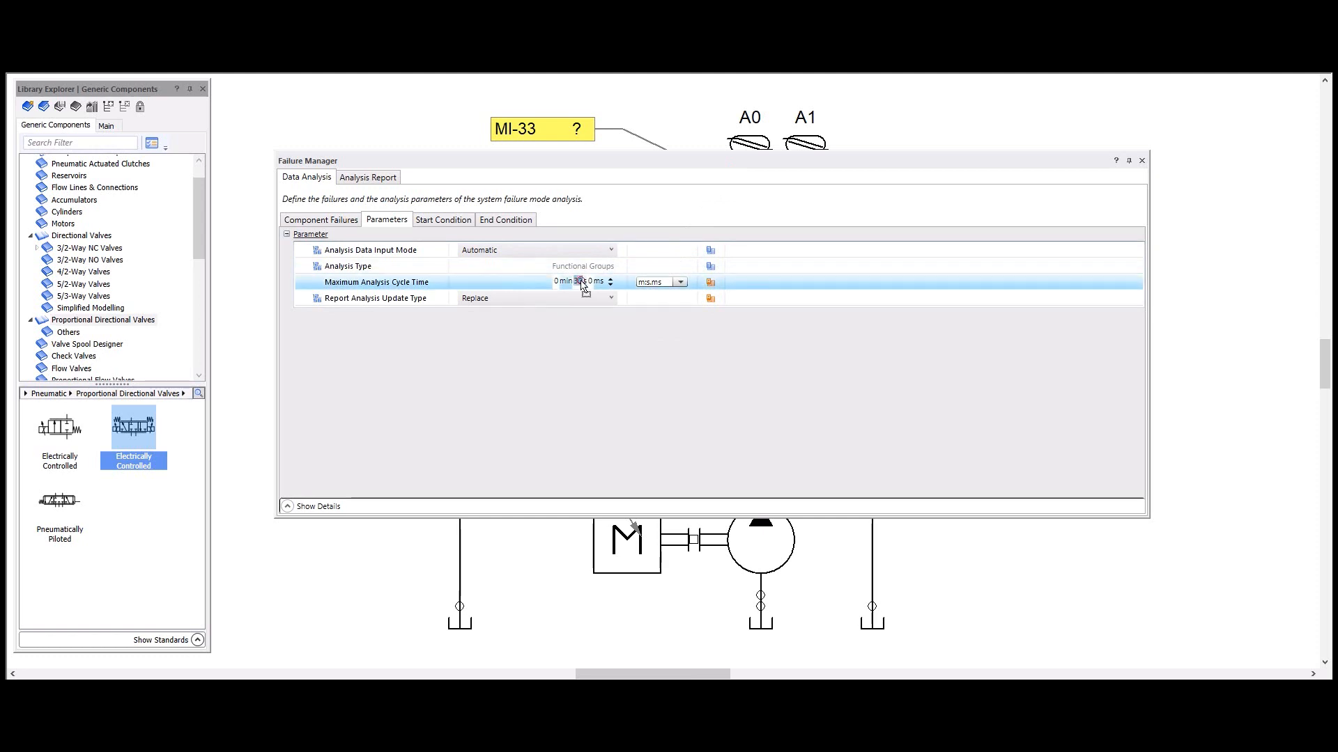
left_click(581, 282)
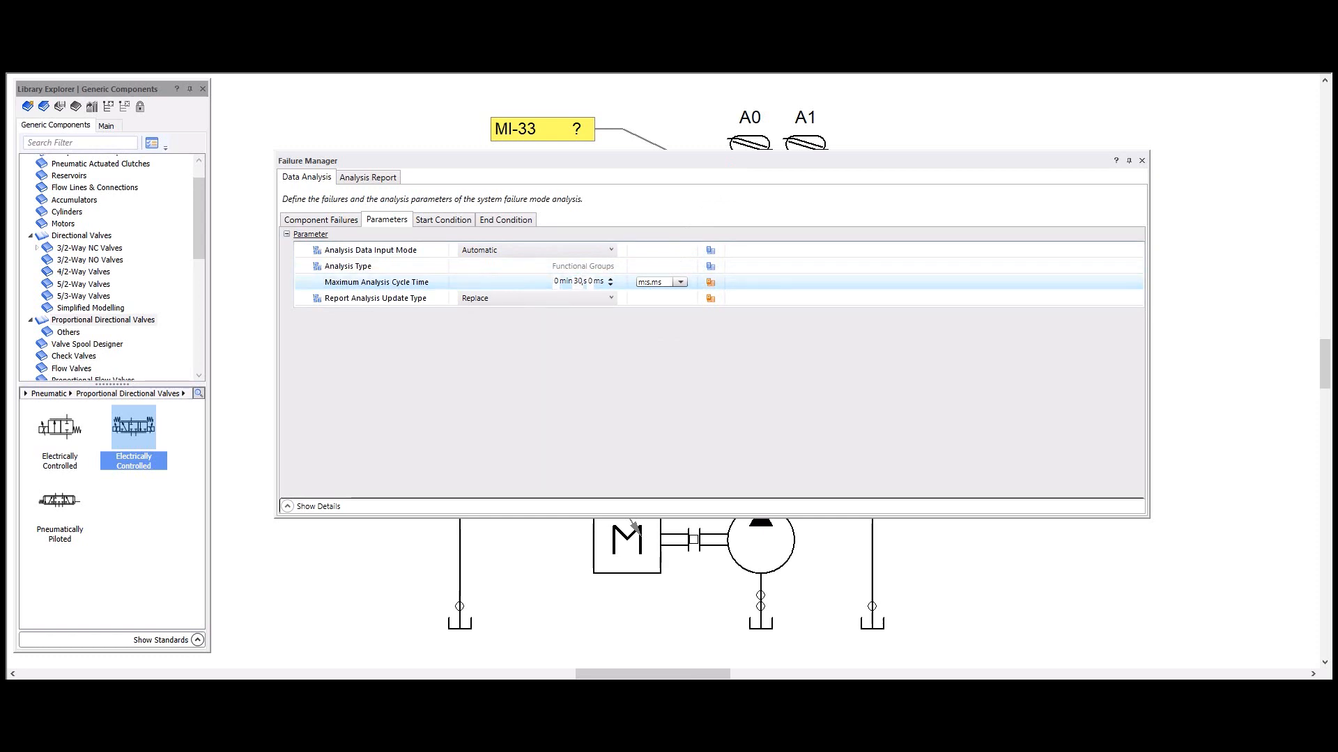
type("20")
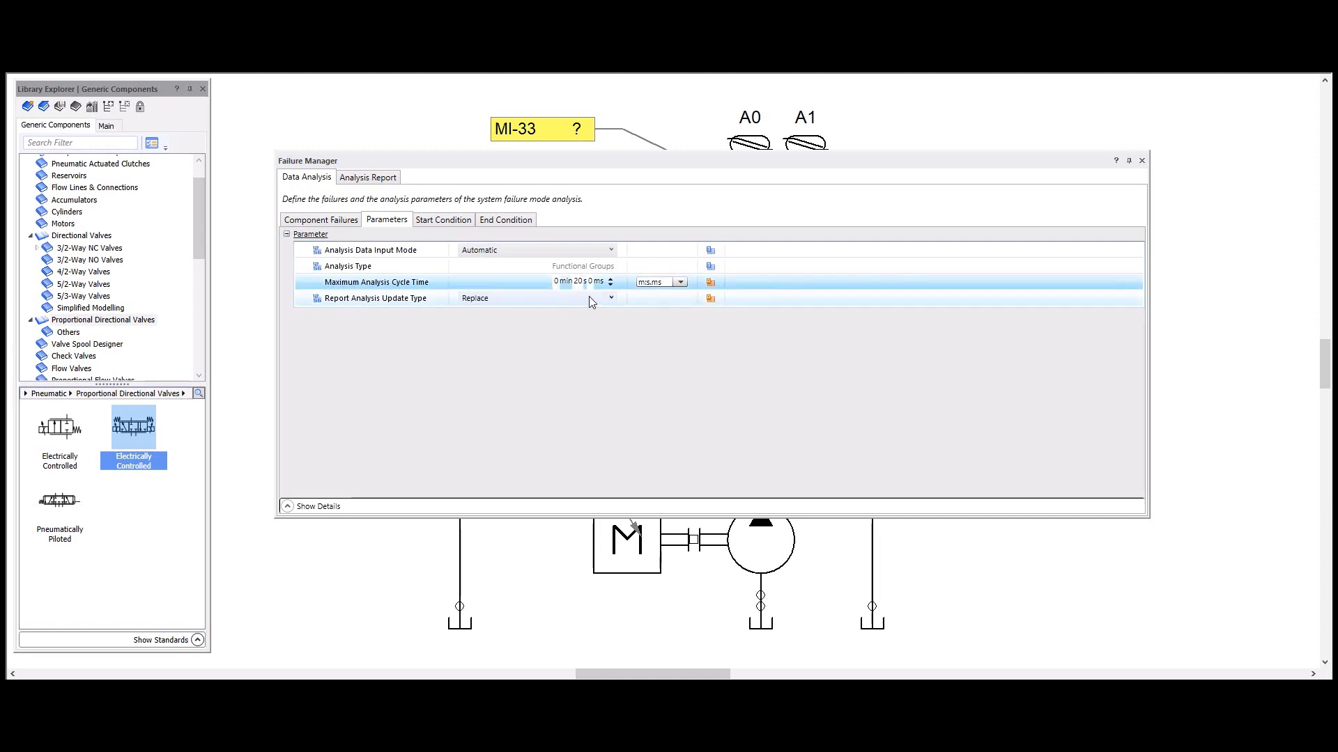
left_click(801, 299)
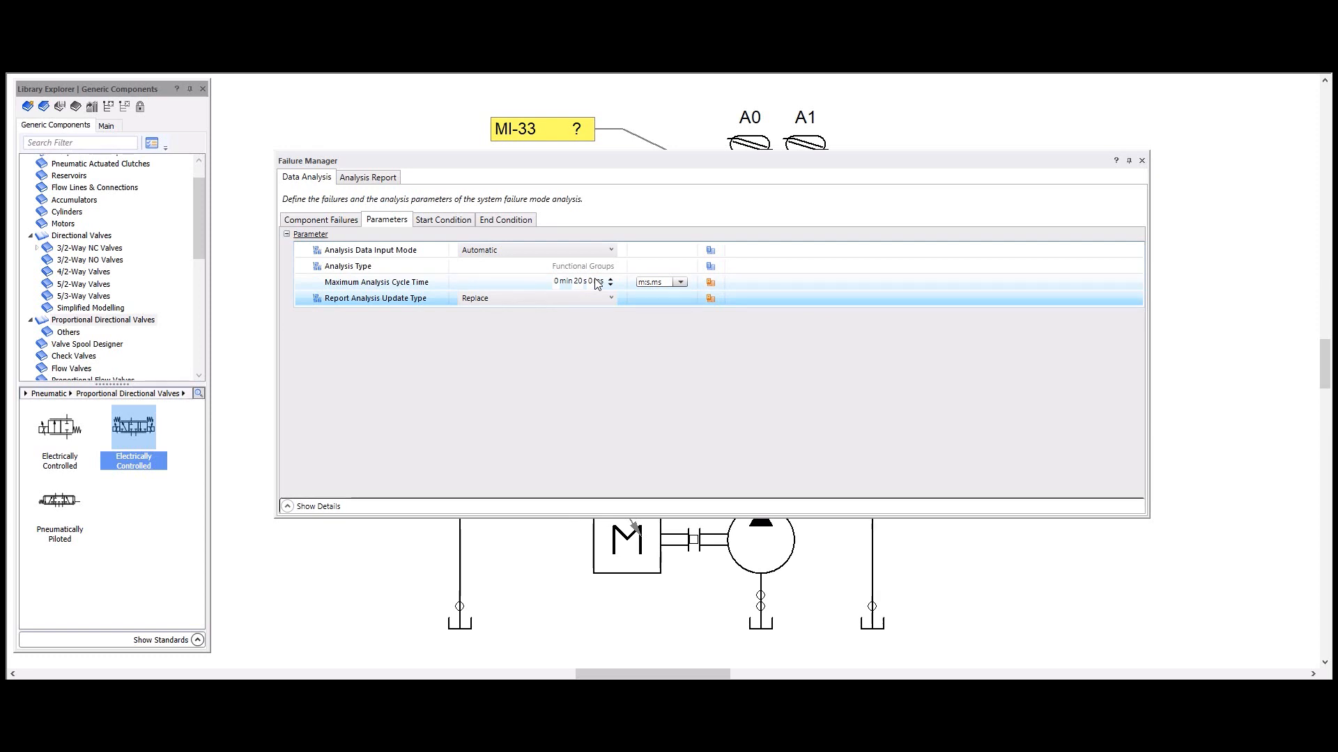
Step: Review the failure analysis's start and end conditions, and view the Analysis Report
left_click_drag(648, 163, 634, 303)
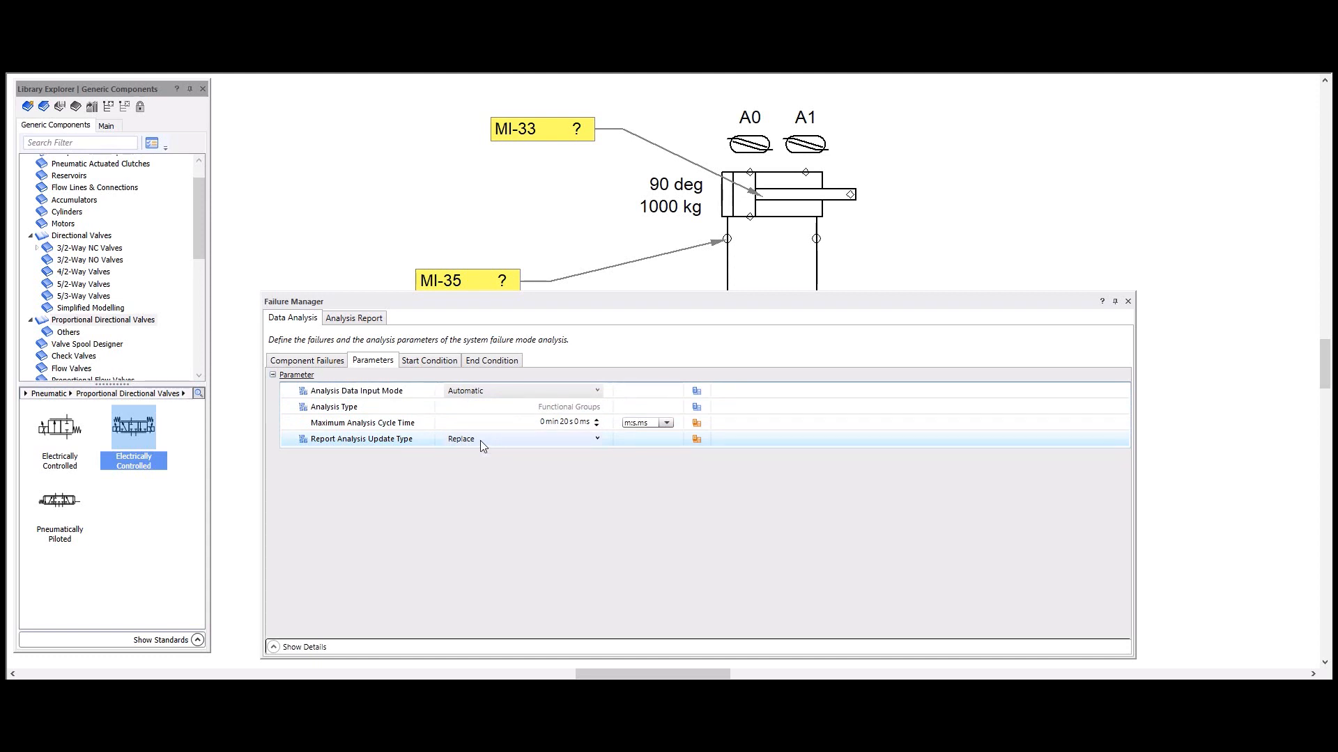
left_click(373, 318)
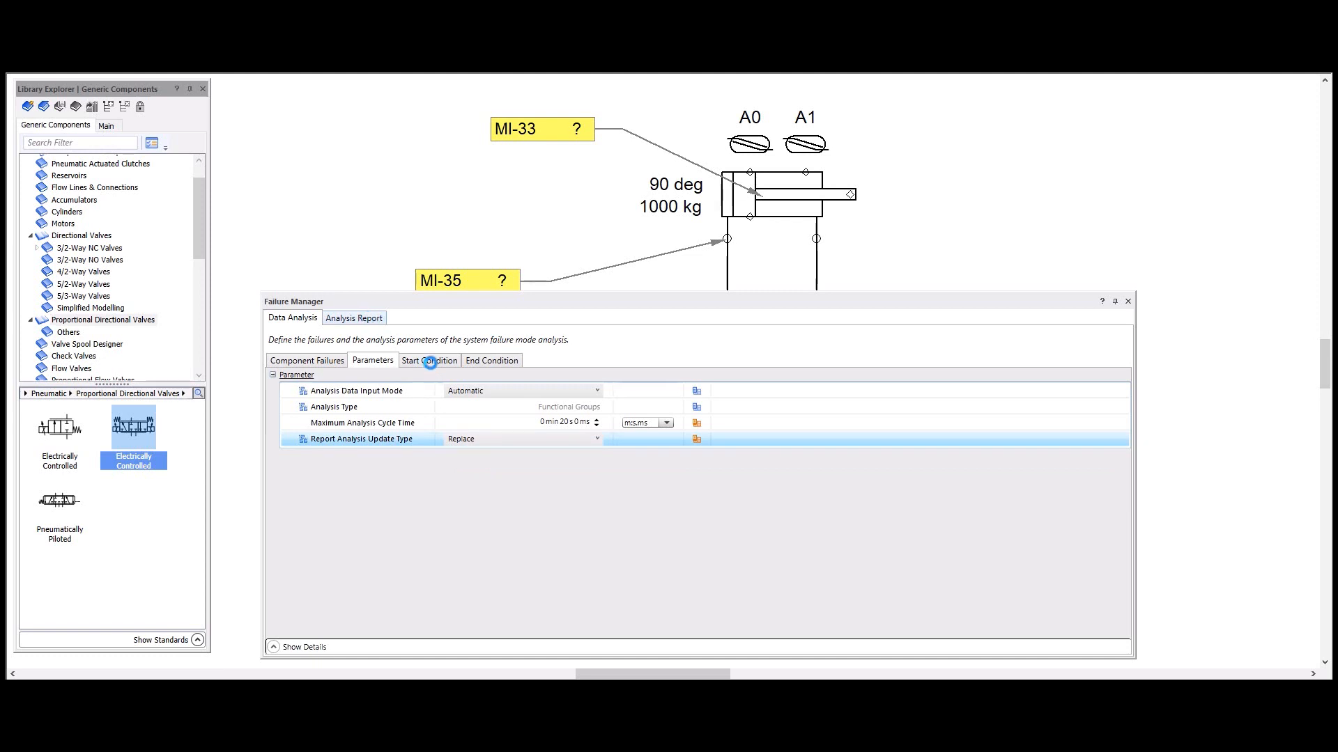
left_click(431, 362)
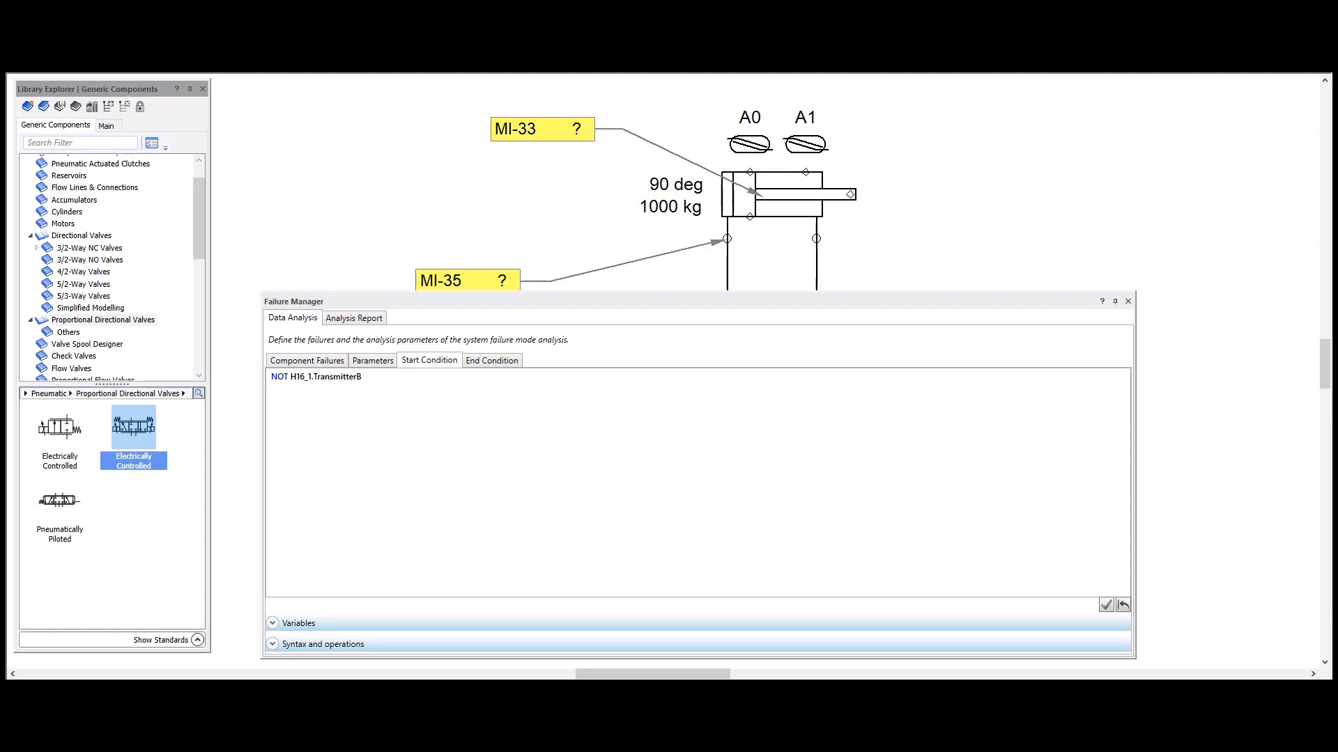
left_click_drag(432, 309, 431, 369)
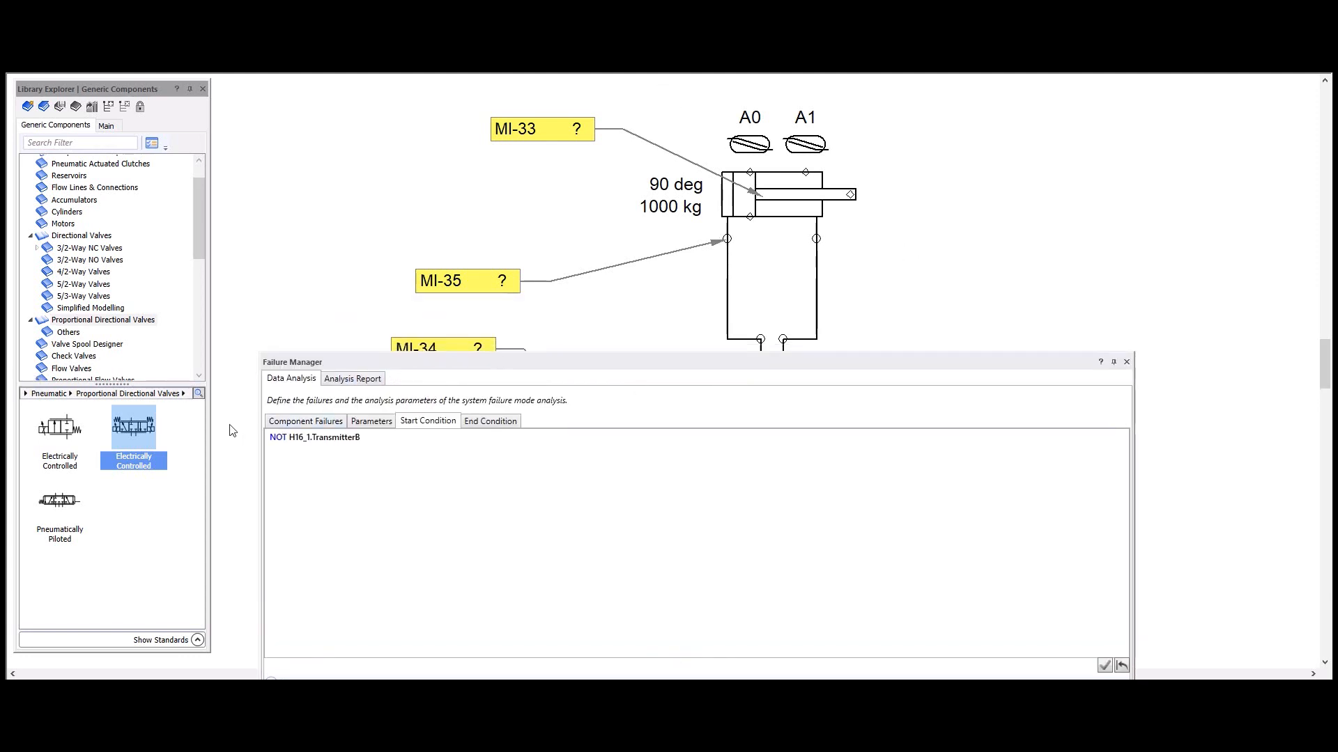
left_click_drag(362, 438, 269, 438)
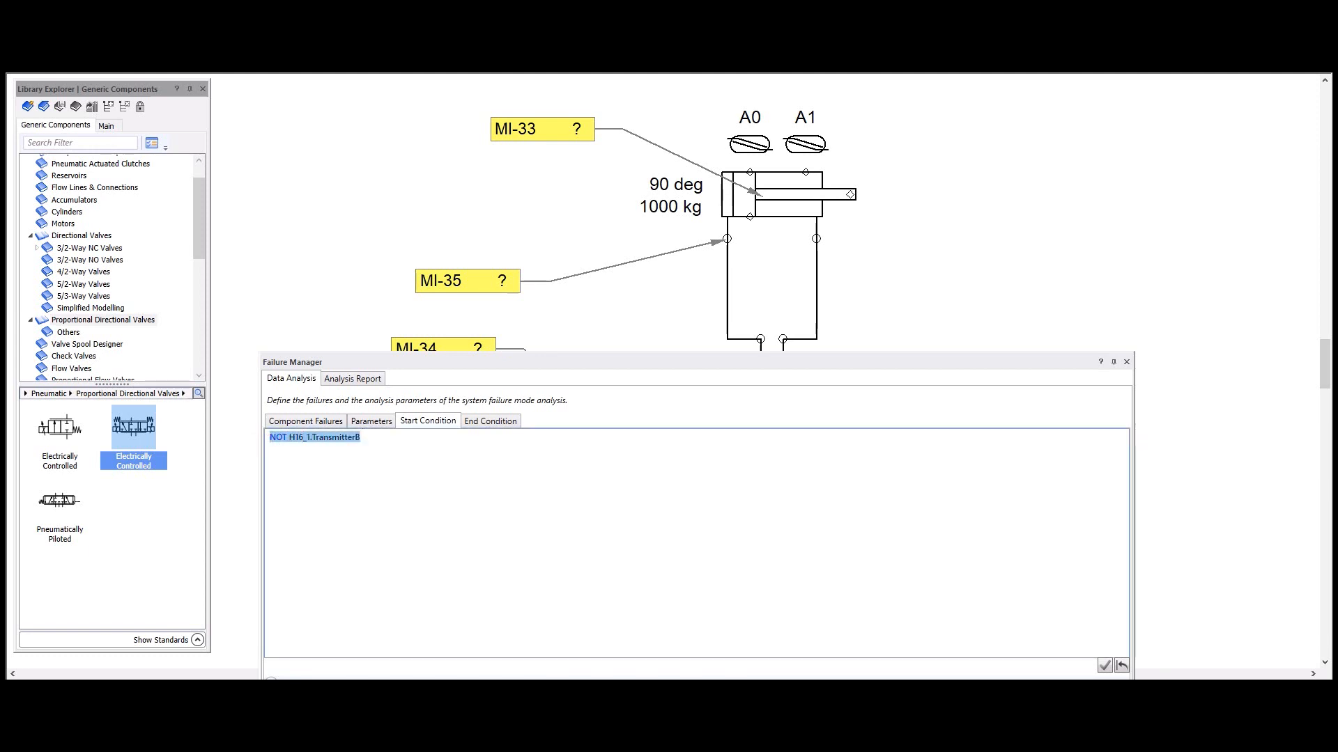
left_click(482, 426)
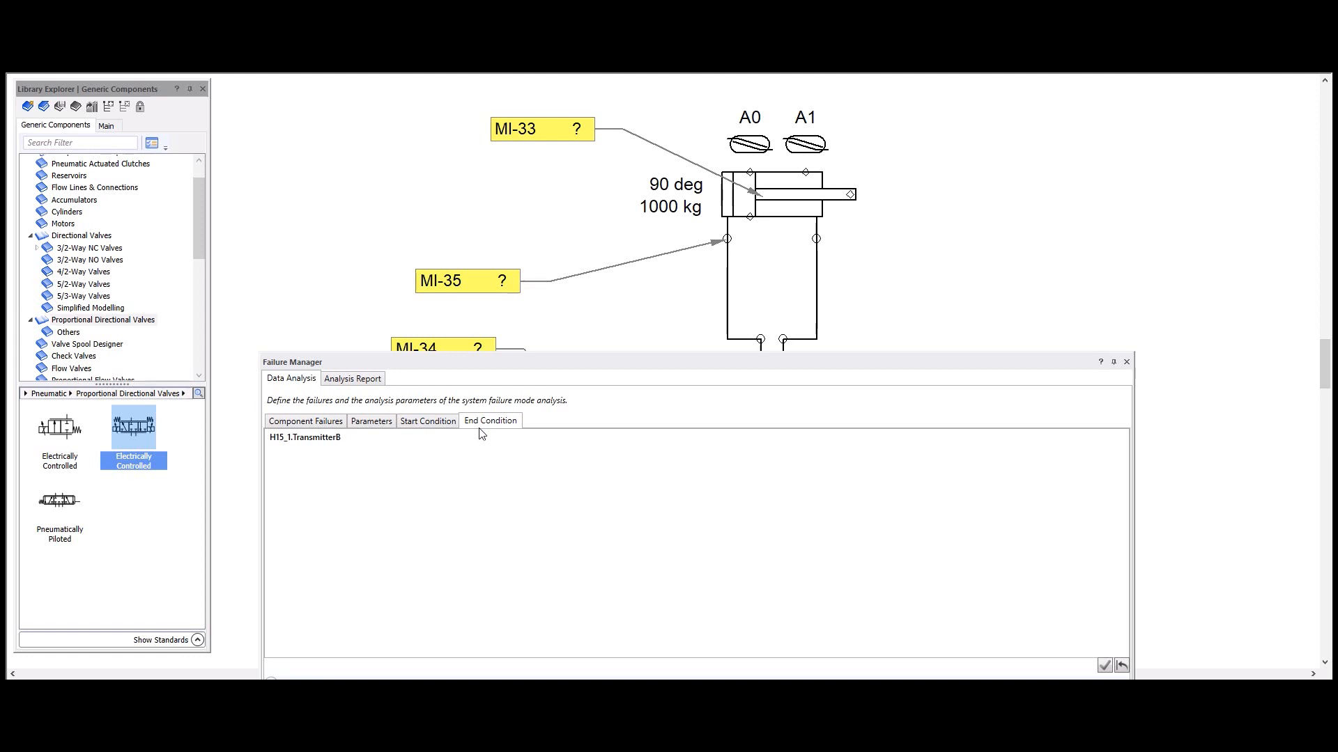
left_click_drag(601, 374, 519, 200)
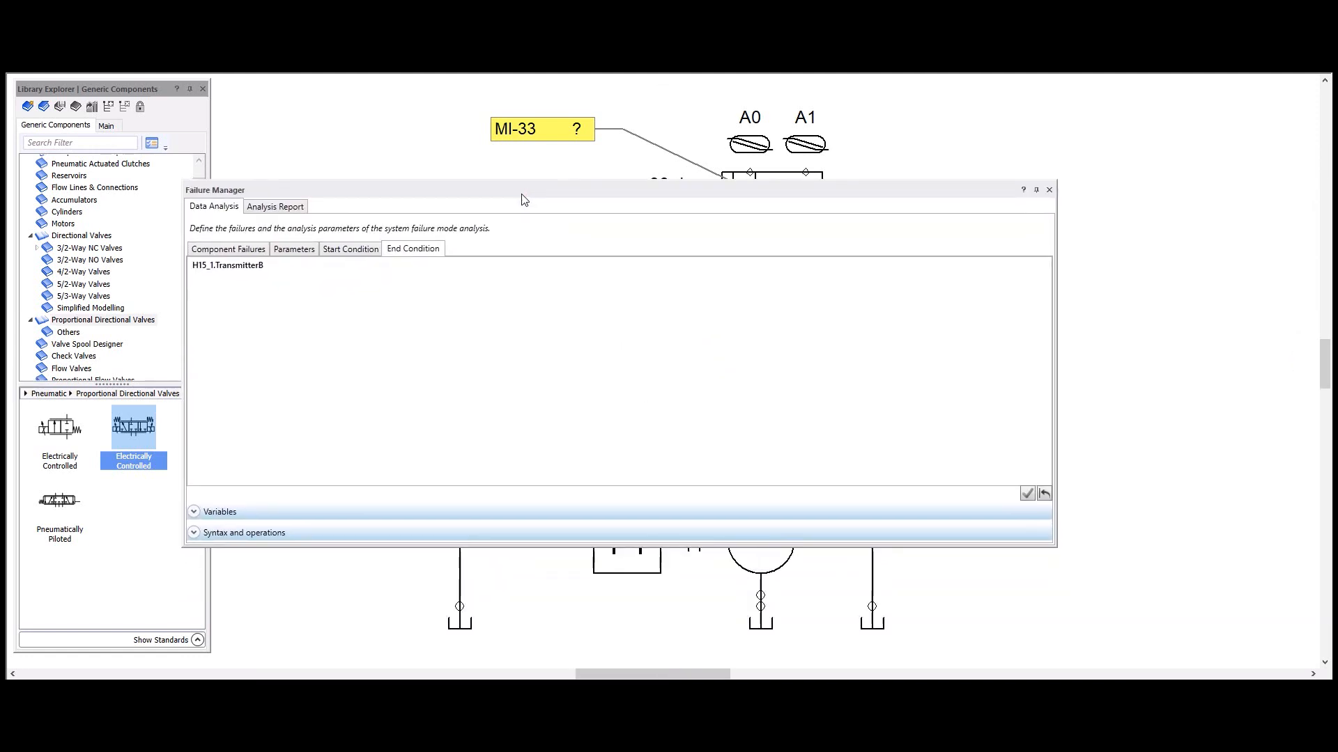
left_click(292, 209)
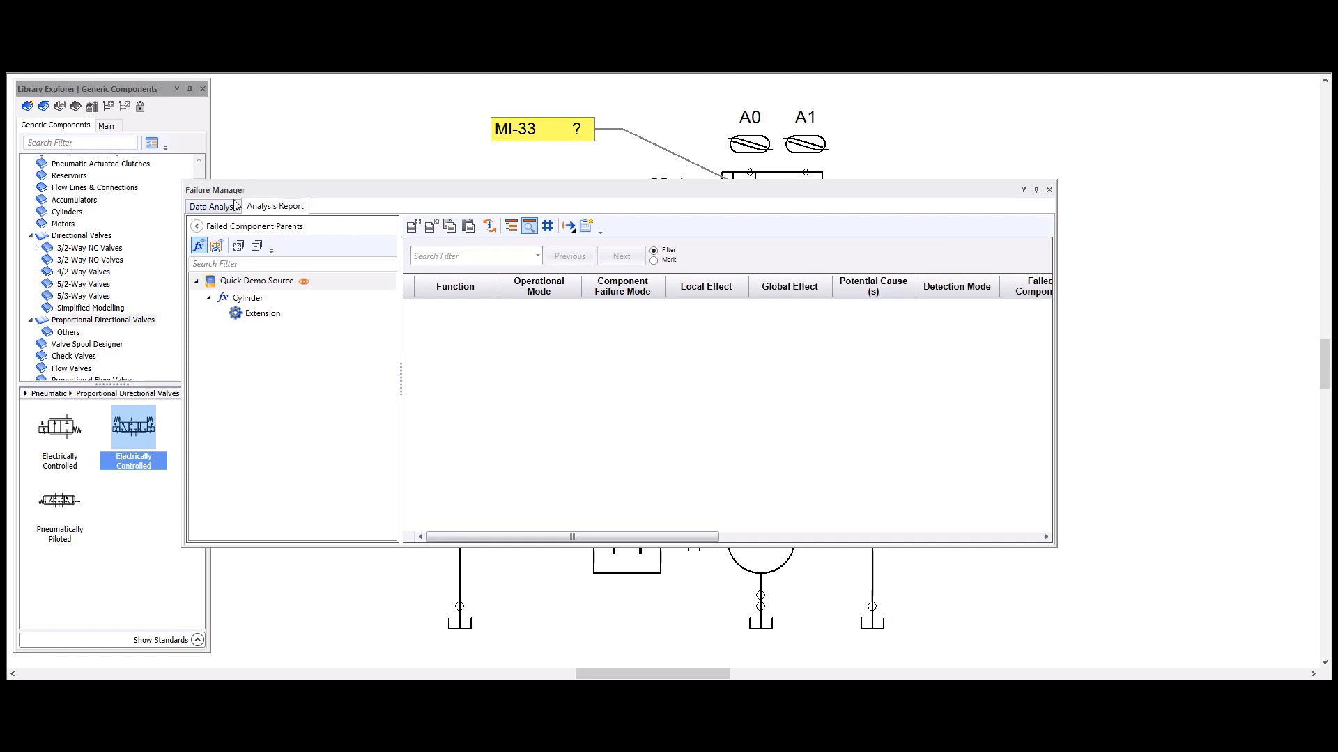
Step: Return to the component failures table, collapse its list of failed component parents, and launch the failure mode analysis
left_click_drag(456, 195, 500, 173)
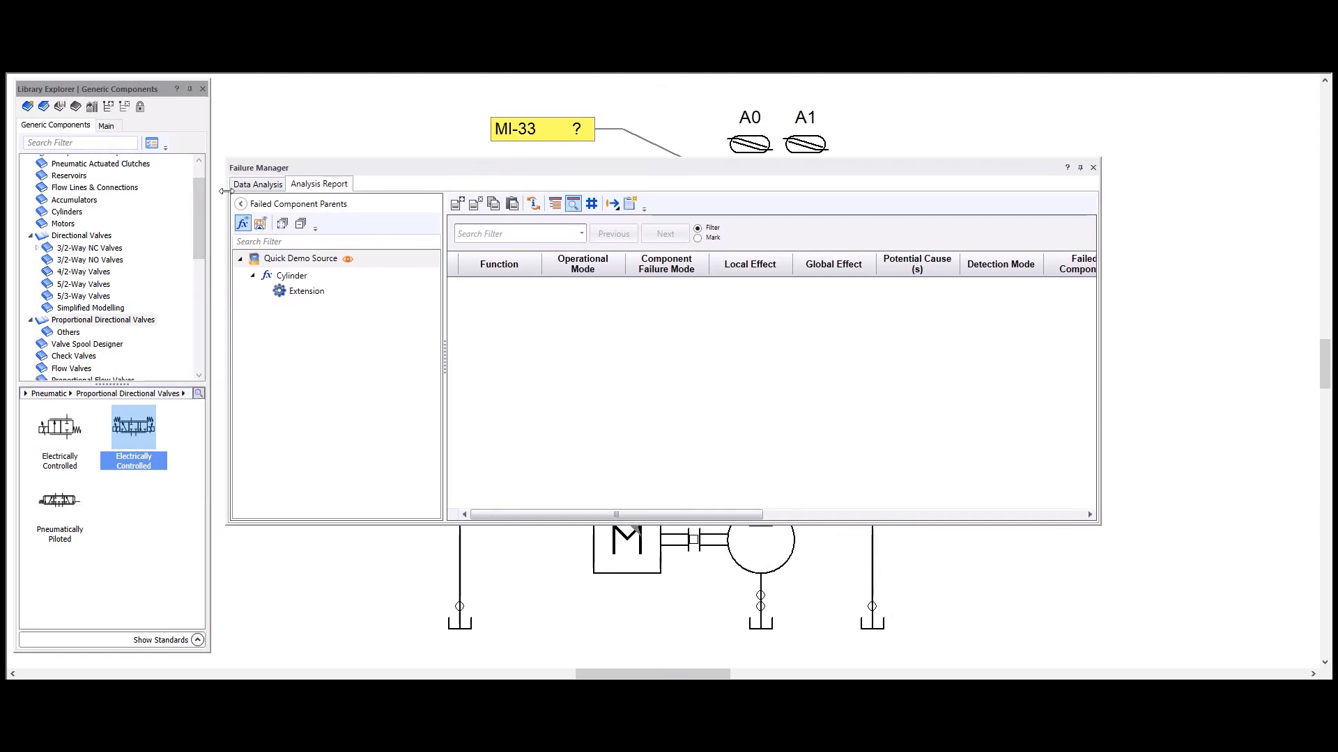
left_click(257, 185)
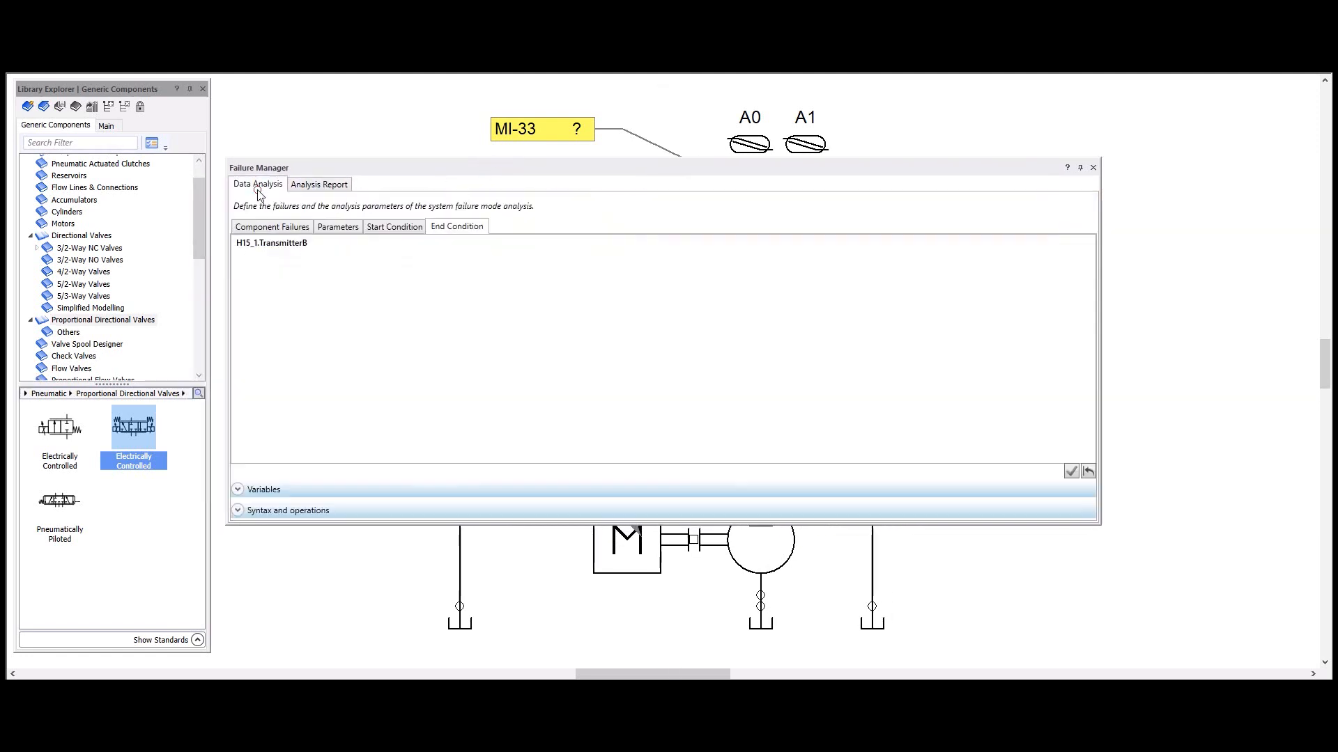
left_click(277, 228)
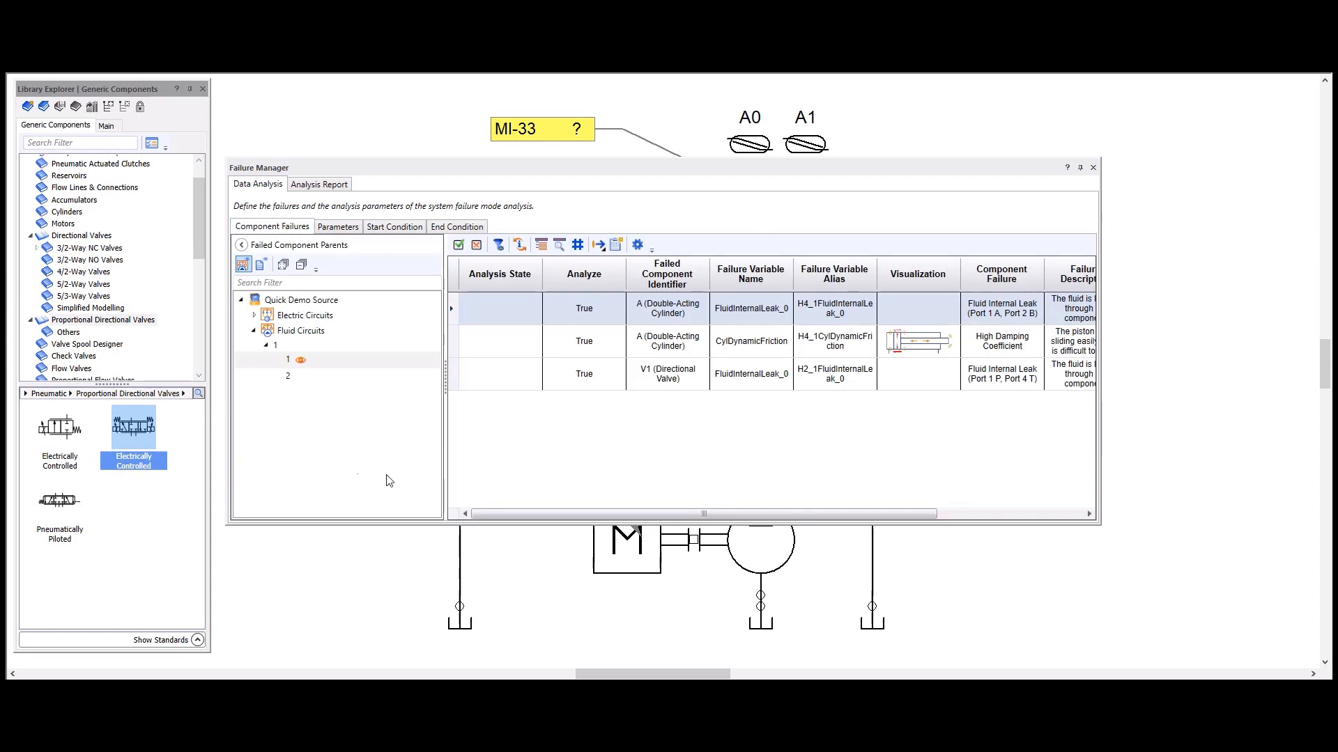
left_click(241, 244)
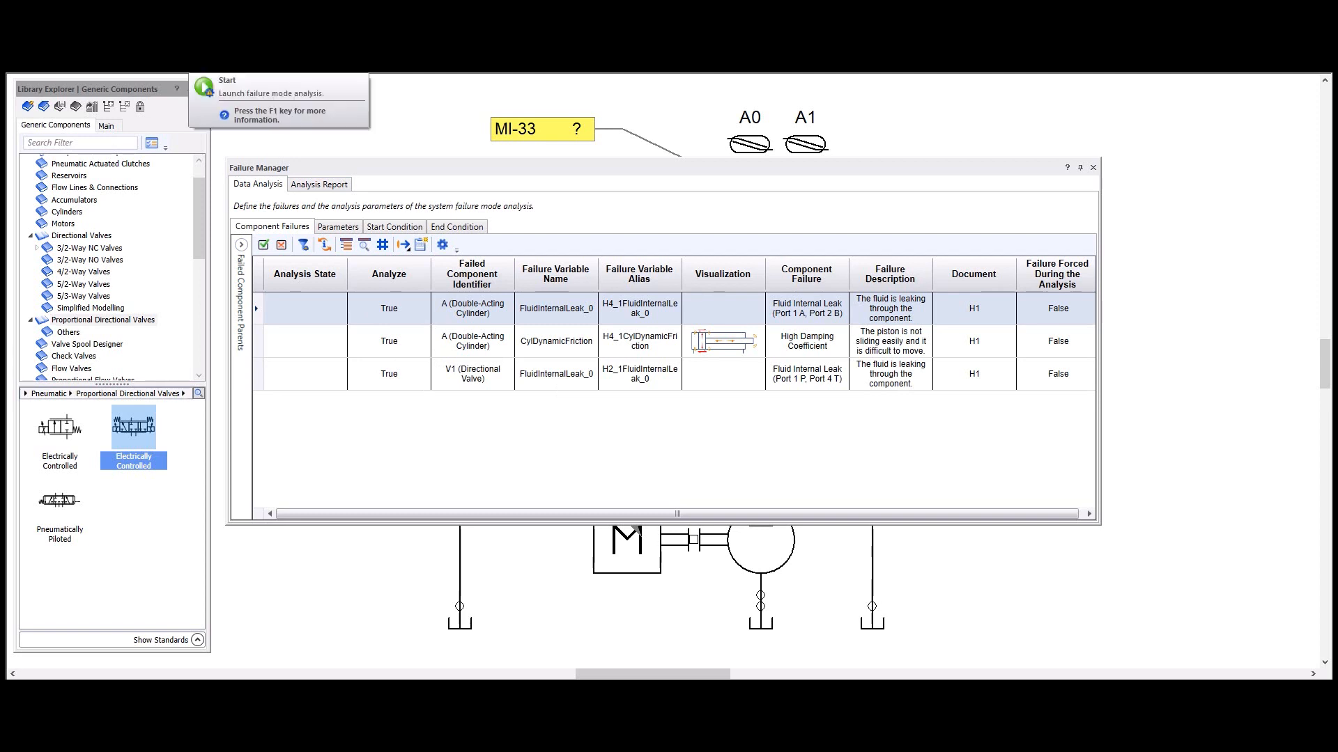
left_click(201, 50)
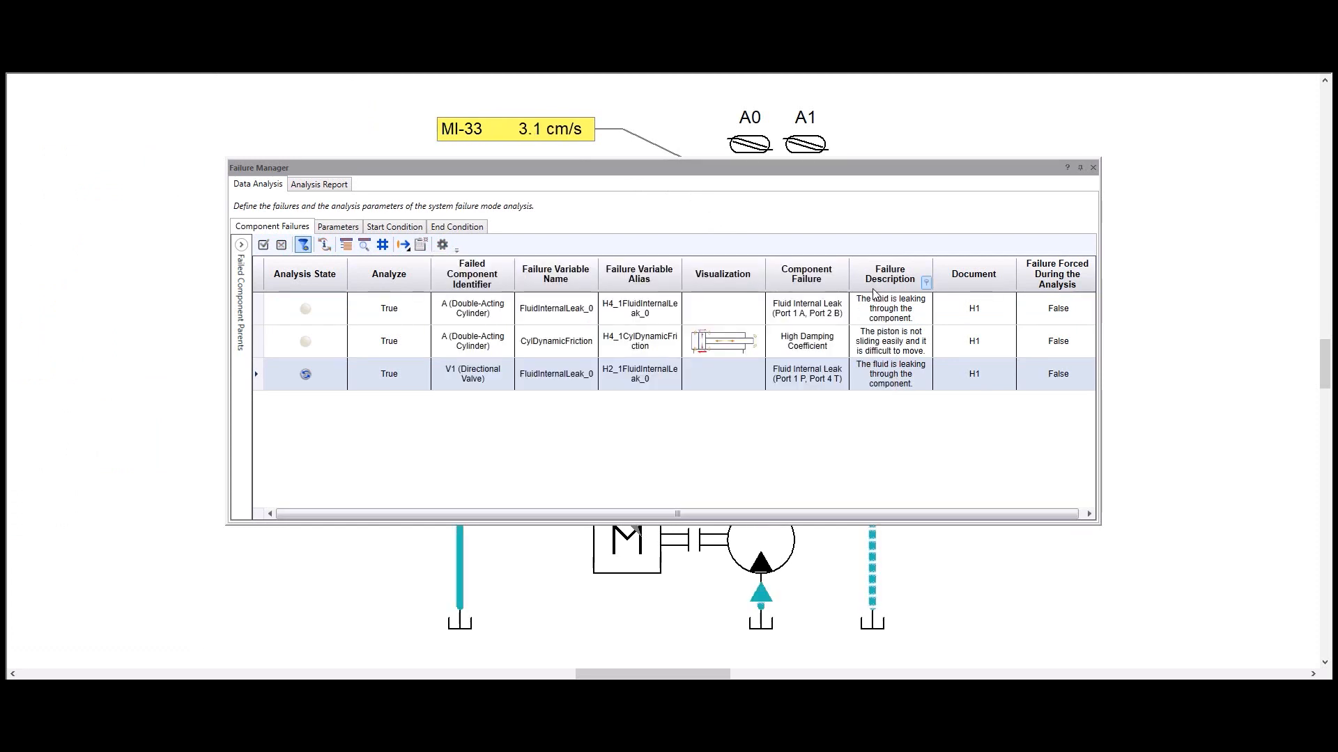
Step: Follow the analysis state of the component failures while uncovering the simulated cylinder circuit behind the Failure Manager window
mouse_move(306, 377)
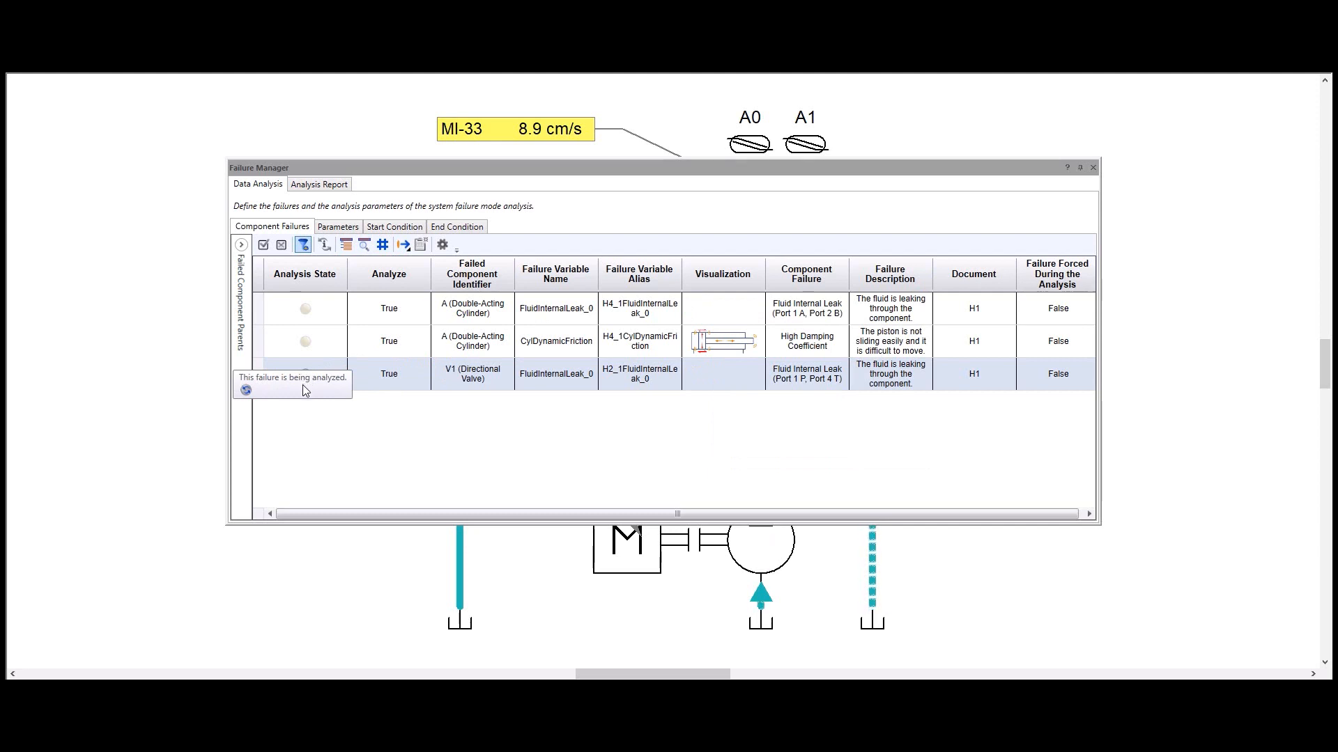
left_click_drag(574, 170, 536, 441)
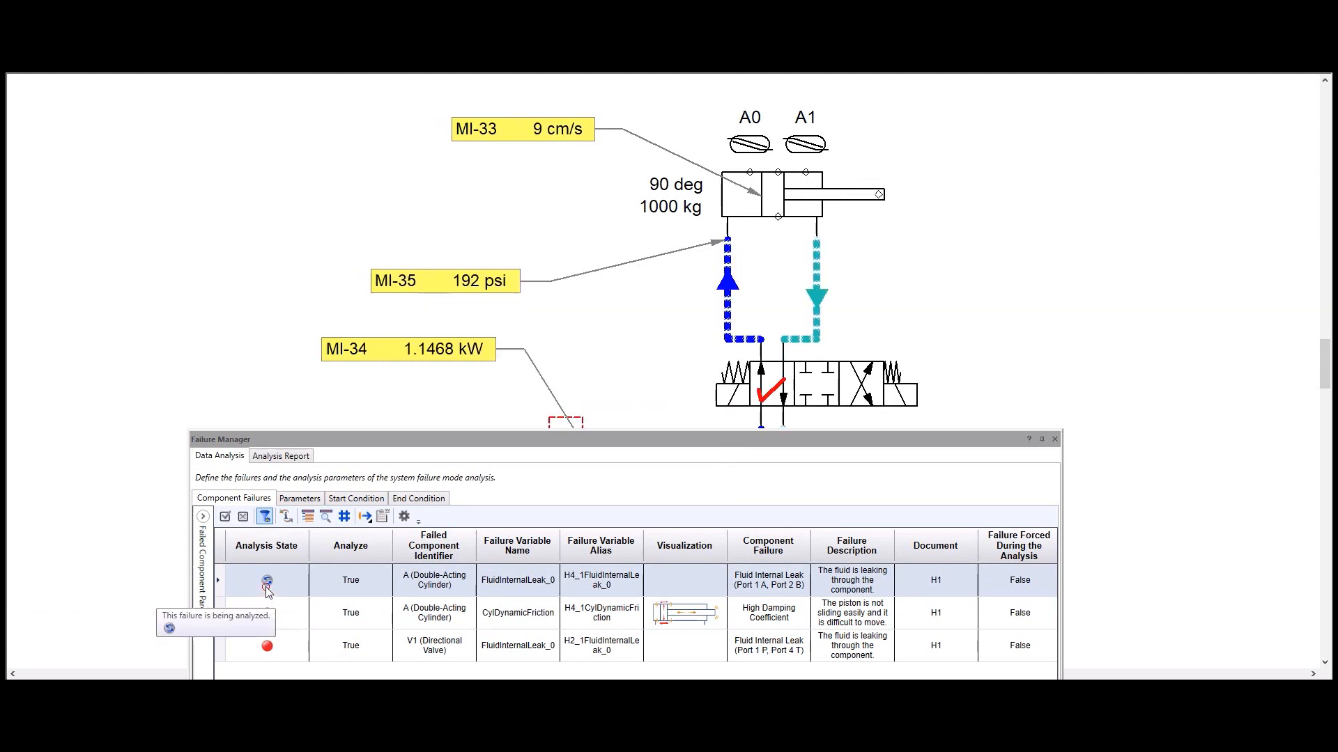
left_click_drag(473, 437, 508, 204)
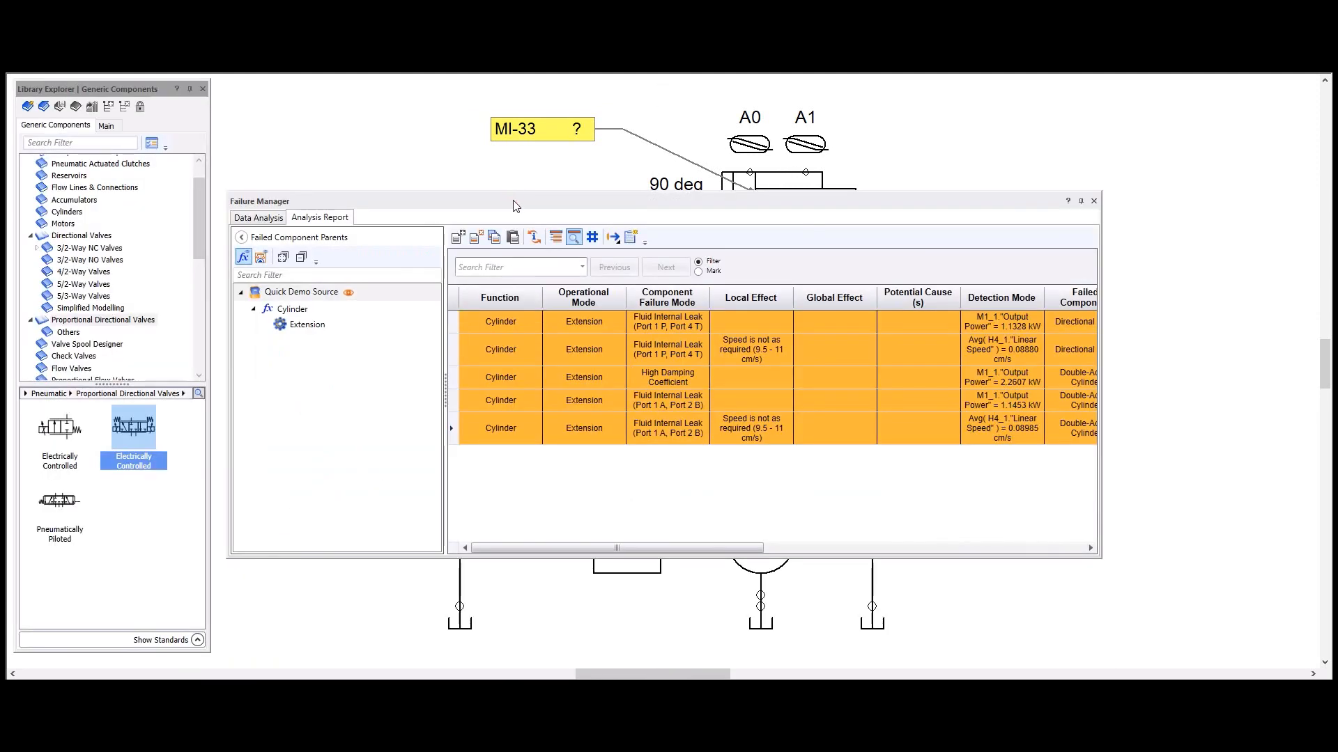
Step: Review the analysis state of each component failure, and examine the Analysis Report in a widened Failure Manager window
left_click(269, 218)
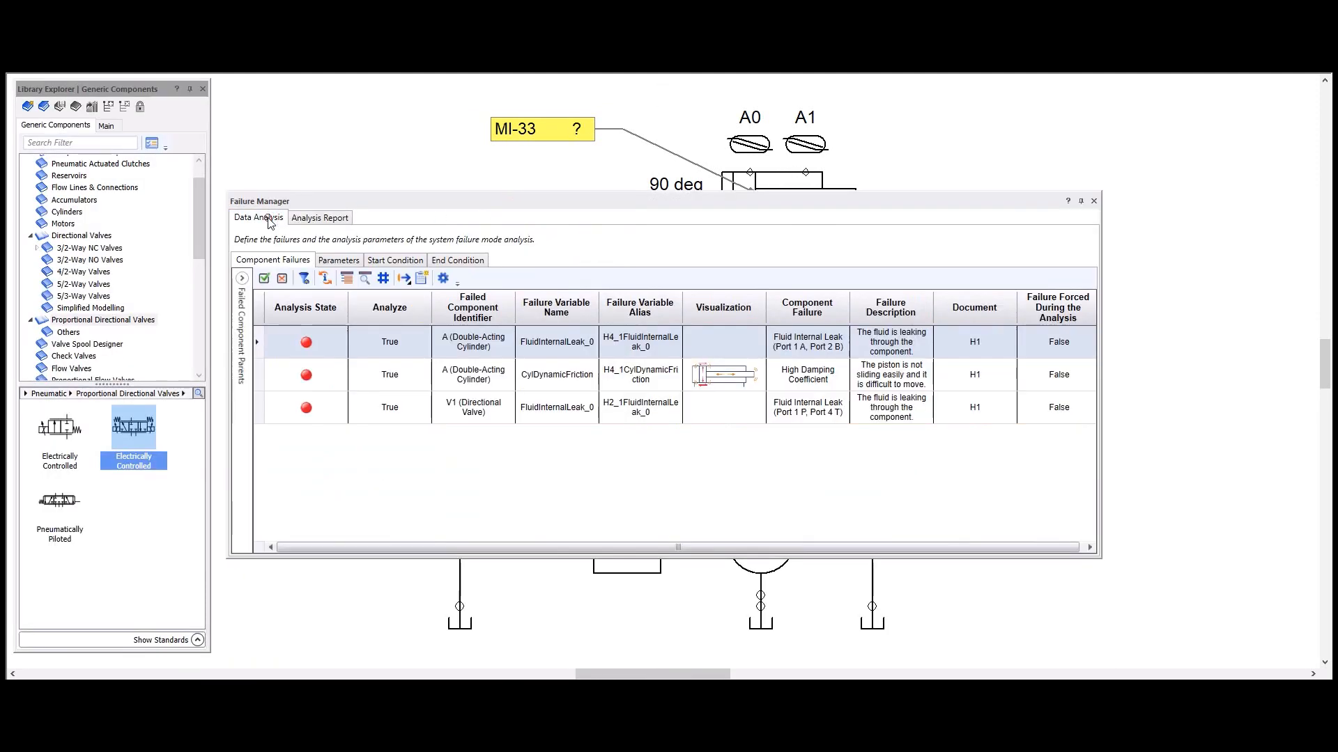
mouse_move(280, 349)
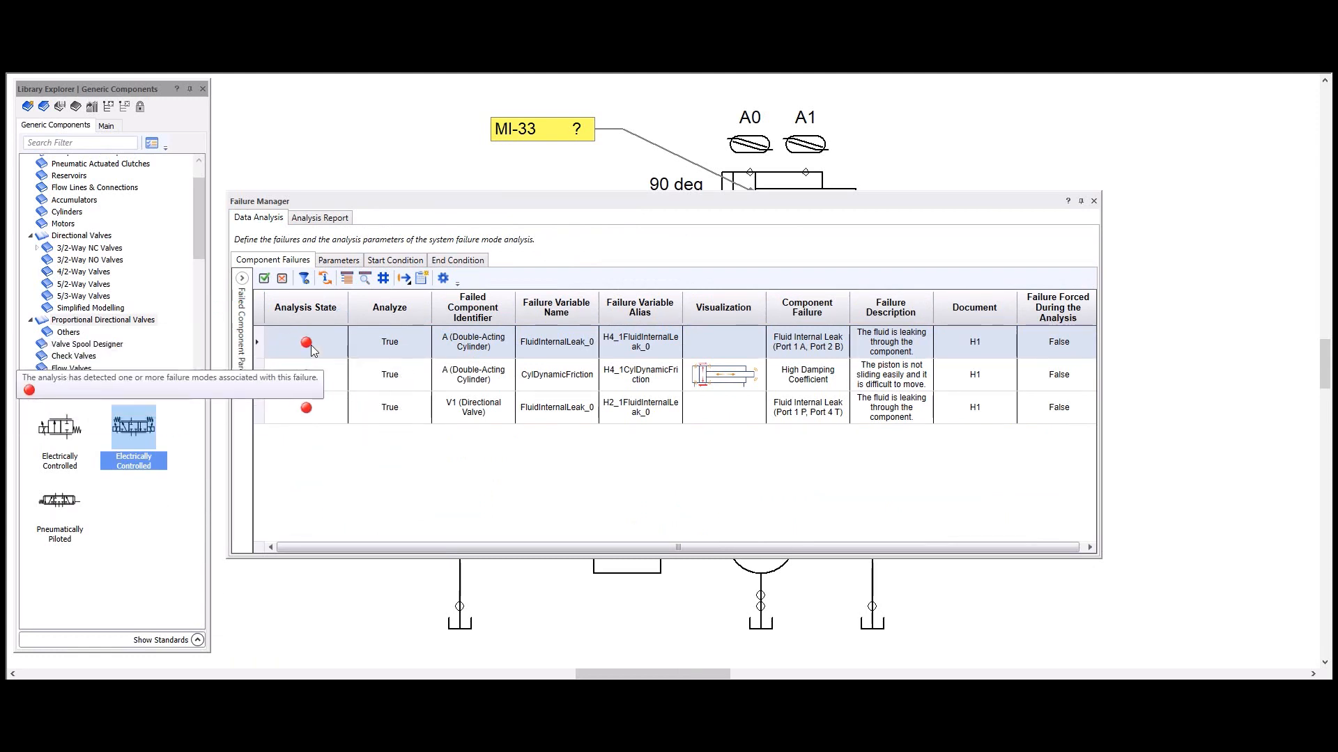
left_click(309, 220)
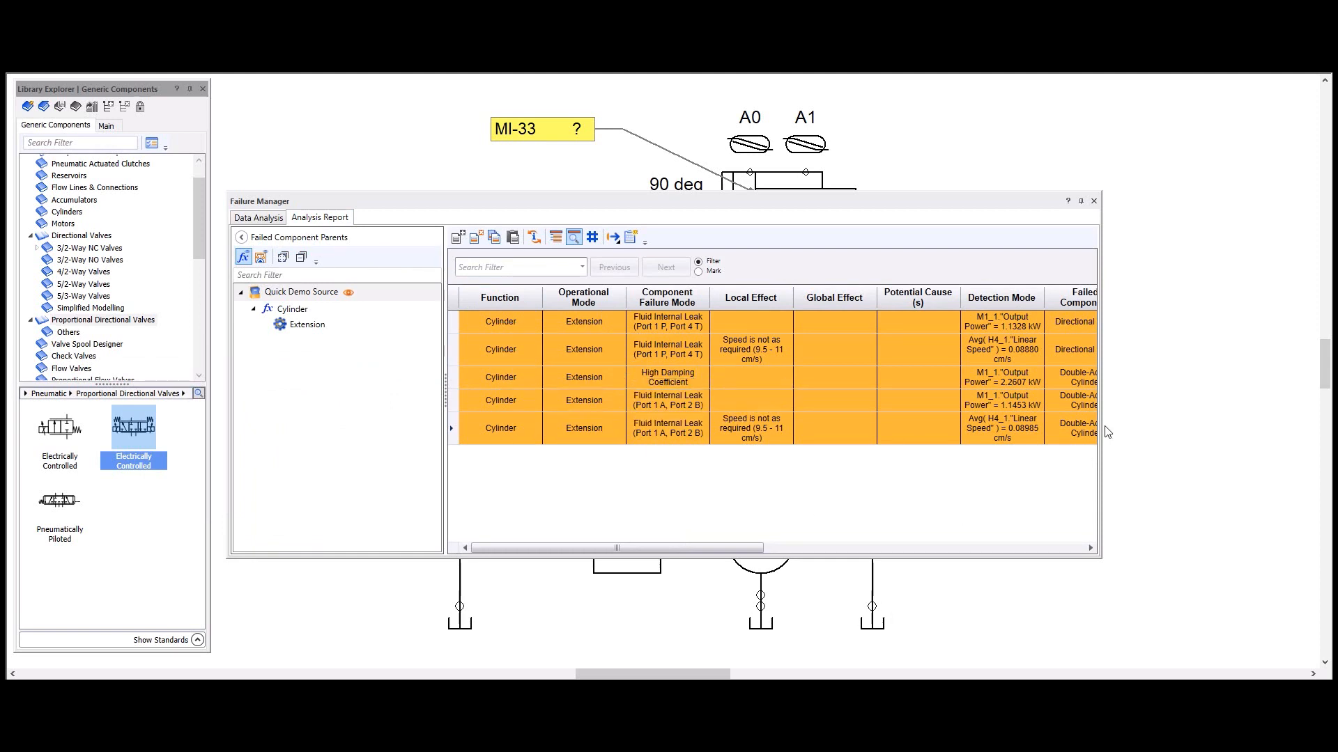
left_click_drag(1101, 426, 1258, 426)
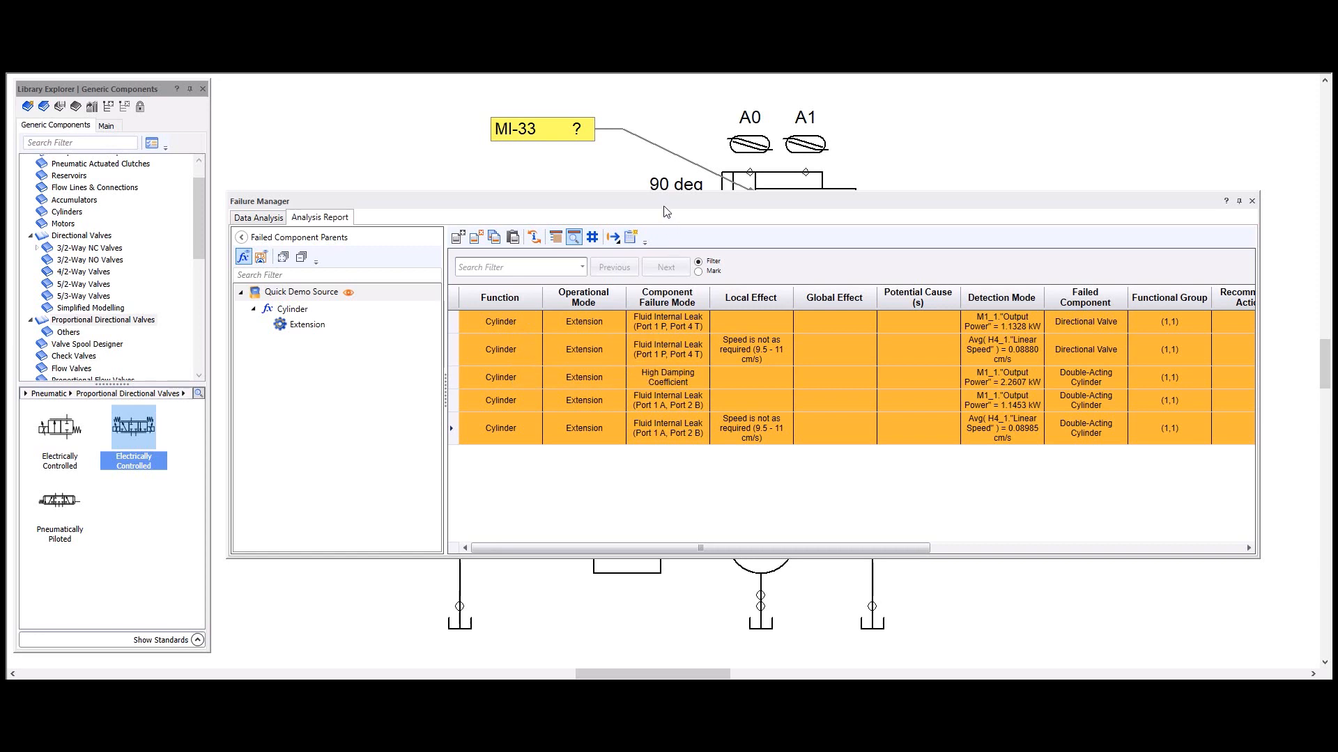
Step: Delete the Output Power performance from the cylinder's Extension operational mode and close the Operational Mode Manager
left_click_drag(666, 211, 657, 352)
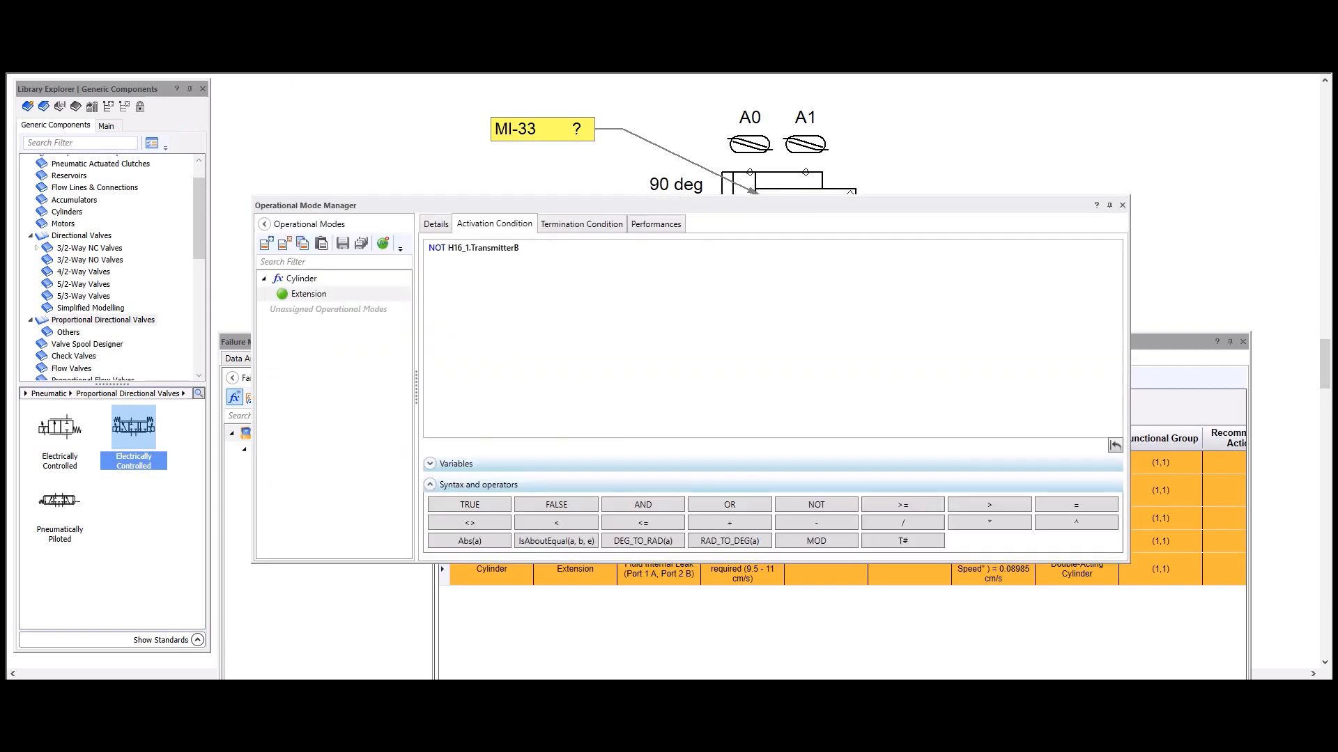
left_click(642, 228)
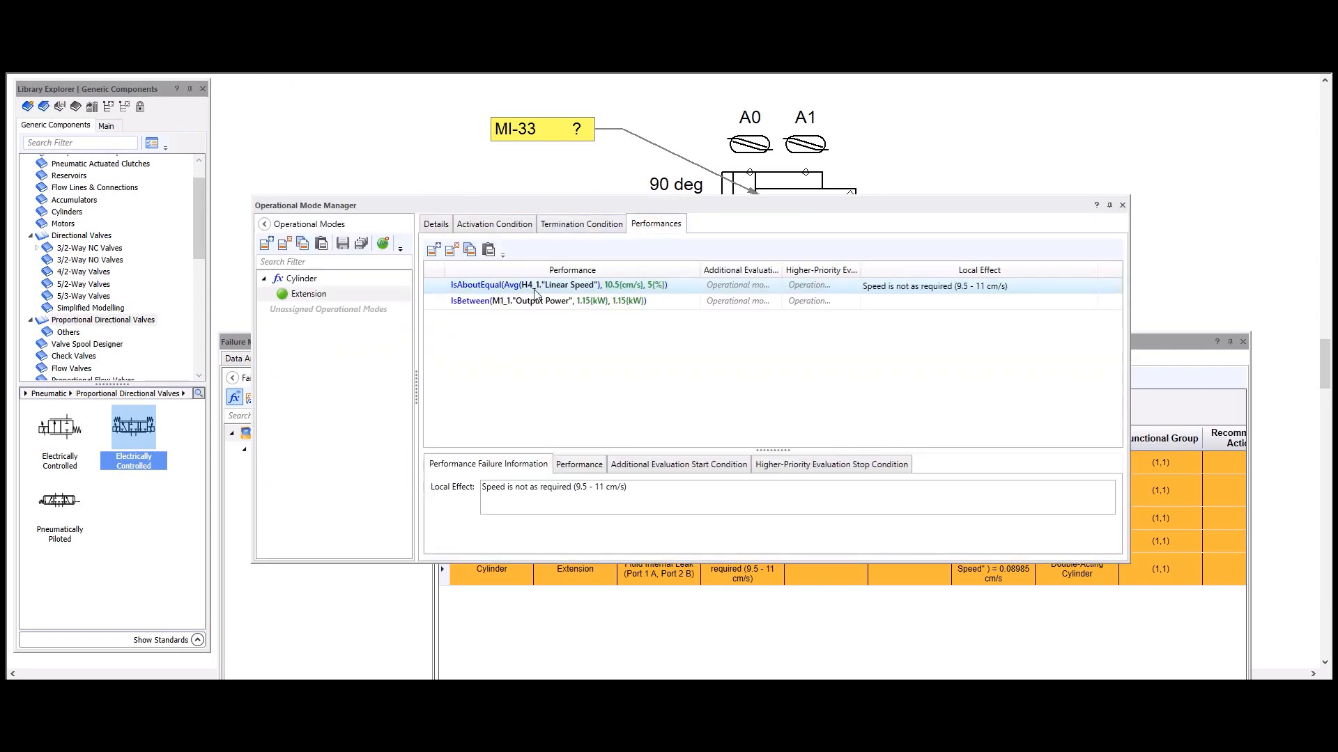
left_click(568, 303)
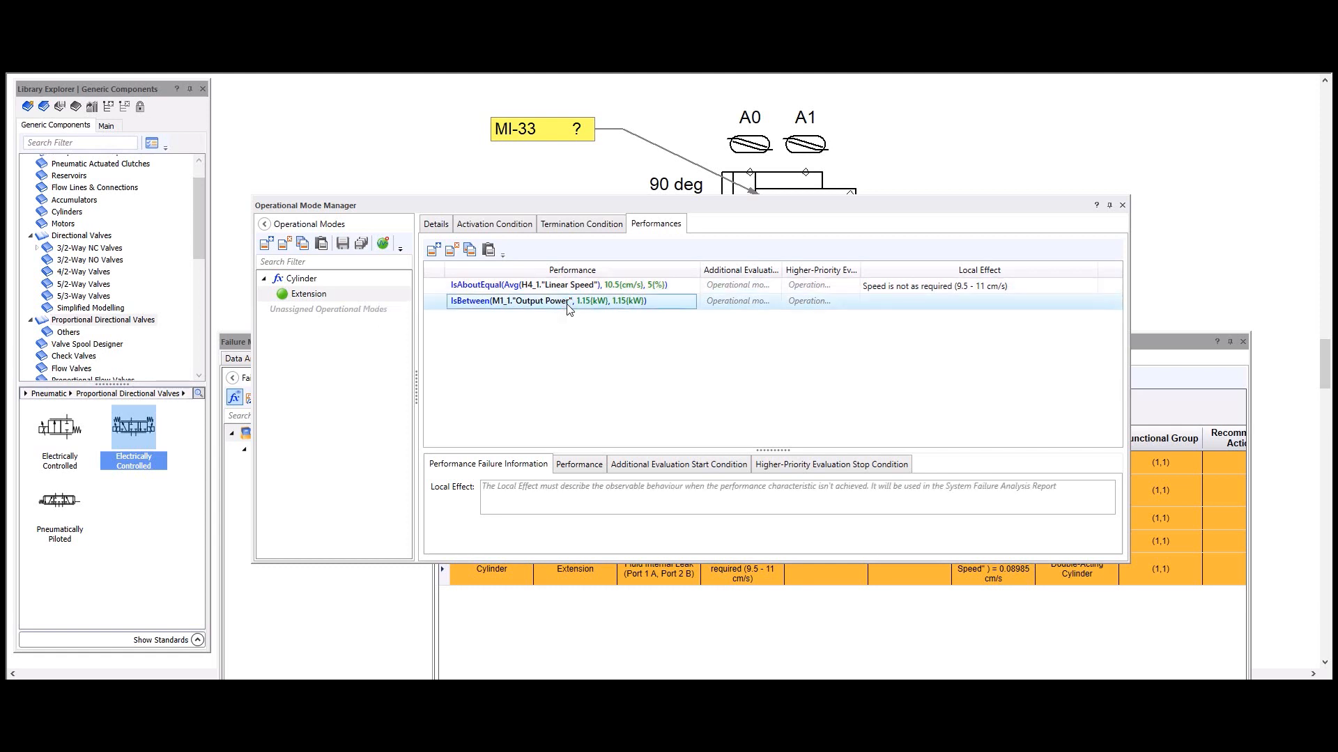
left_click(455, 252)
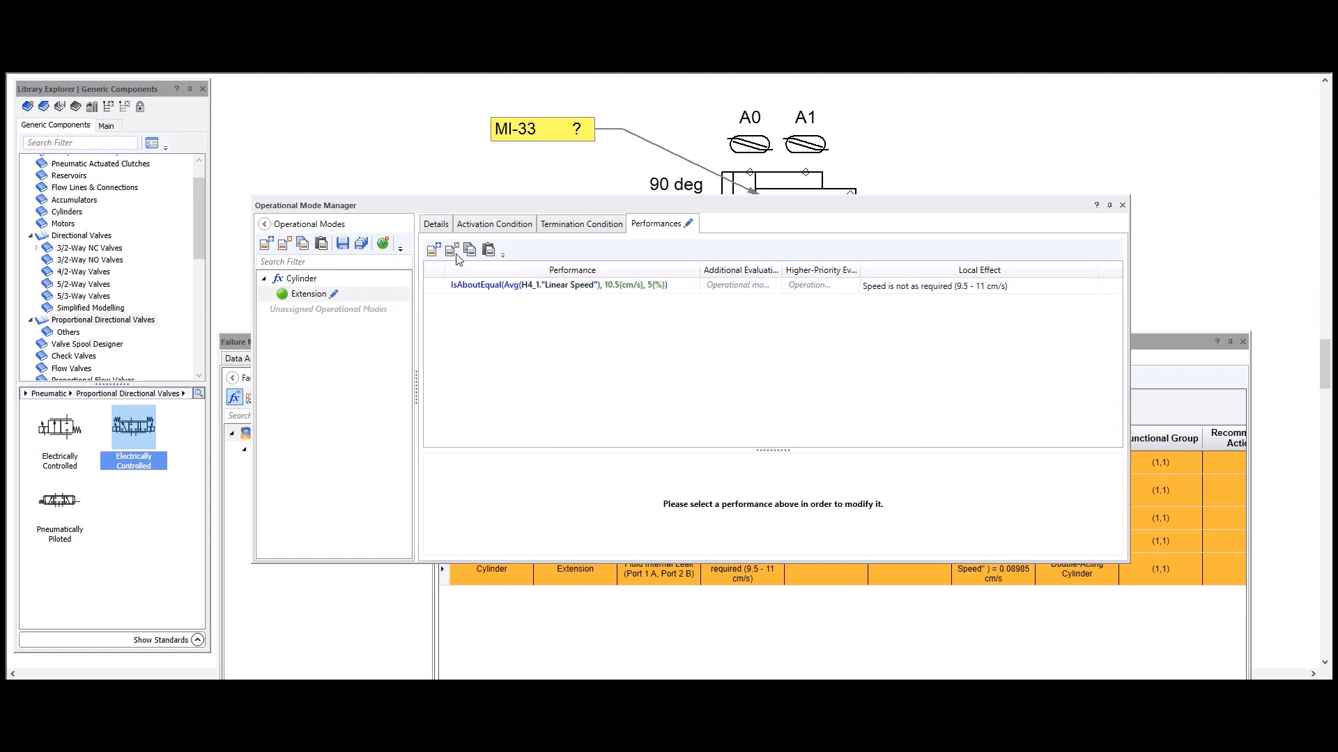
left_click(1123, 205)
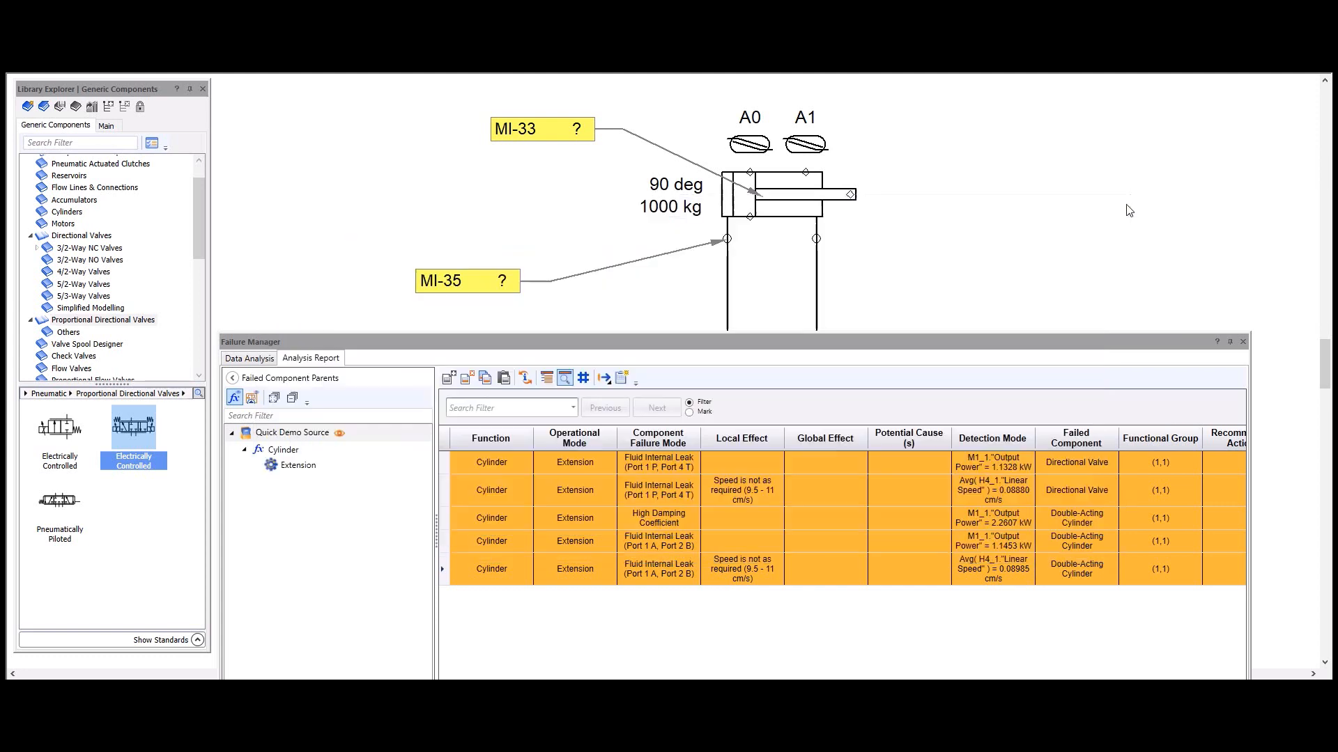
Step: Delete all failure mode rows from the Analysis Report
left_click(469, 379)
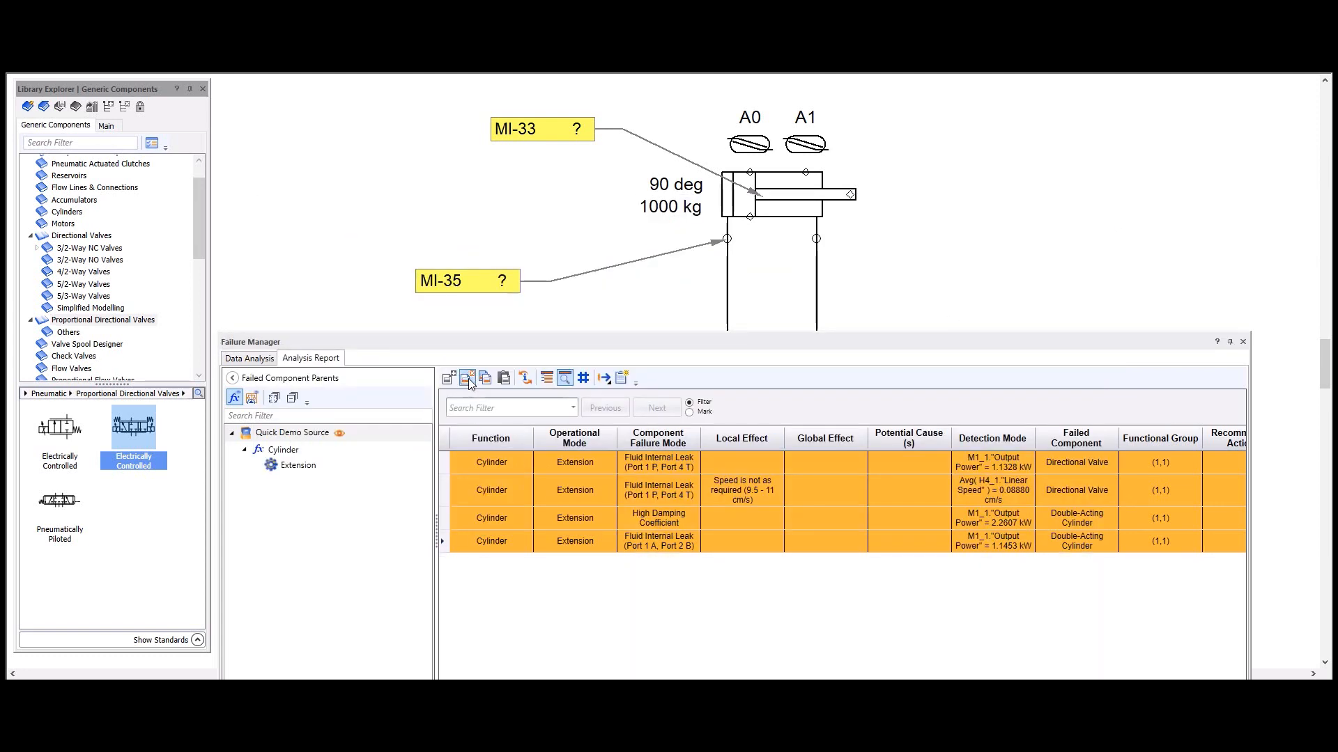
left_click(469, 379)
left_click(469, 379)
left_click(469, 379)
left_click(469, 379)
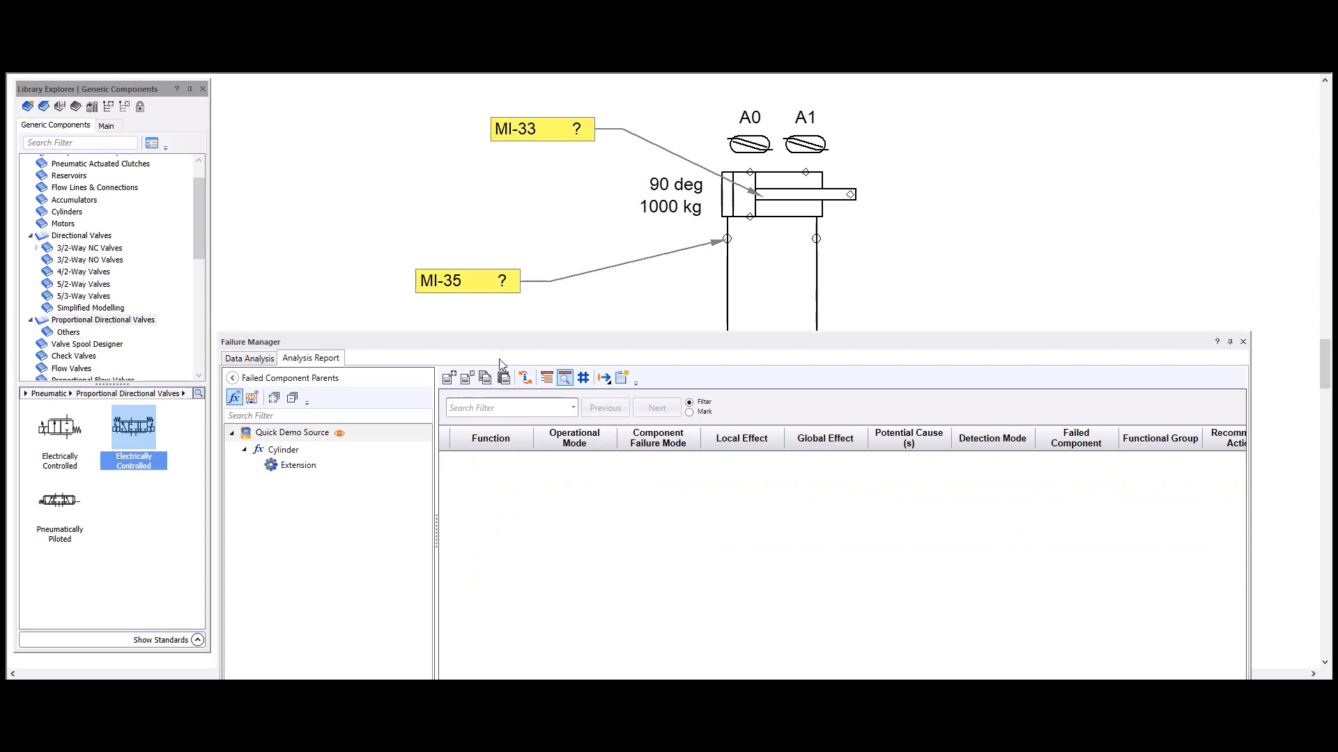
Step: Relaunch the failure mode analysis, saving the changes to the operational modes, and move the Failure Manager window off the circuit
left_click_drag(506, 349, 544, 146)
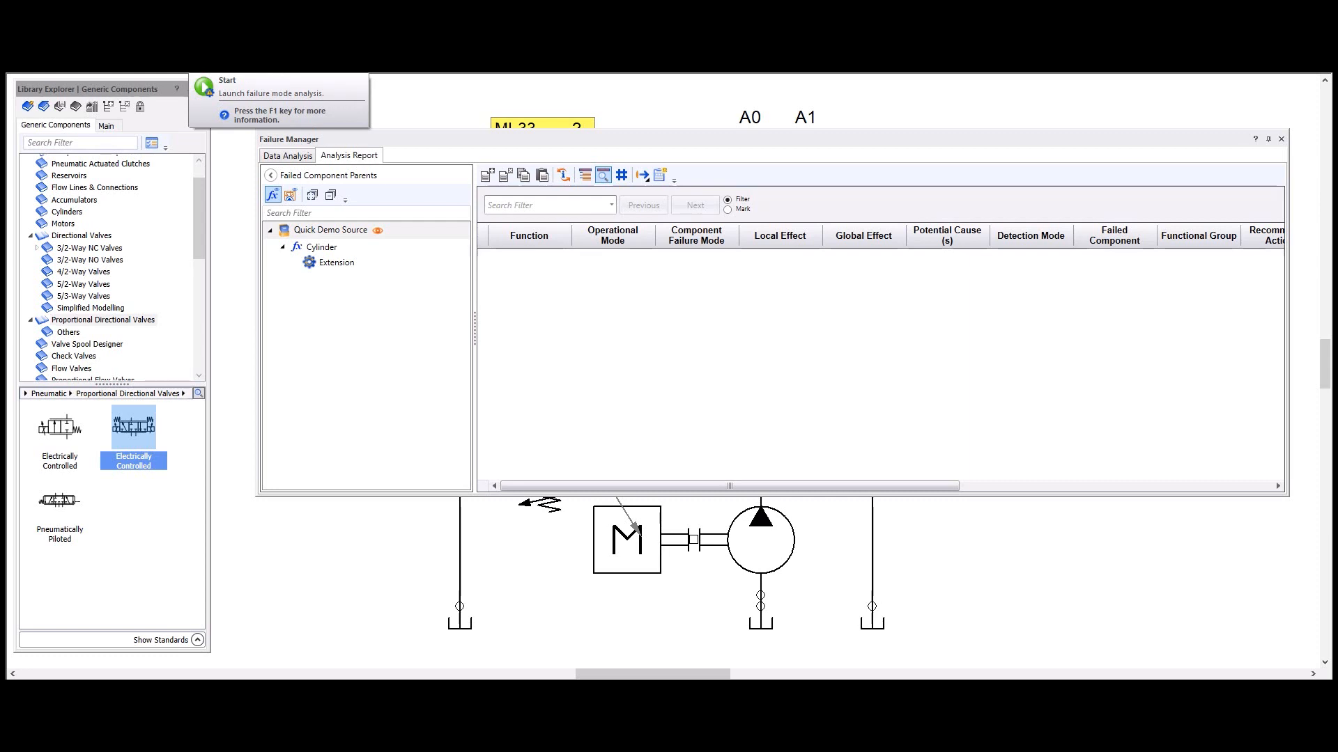
left_click(202, 42)
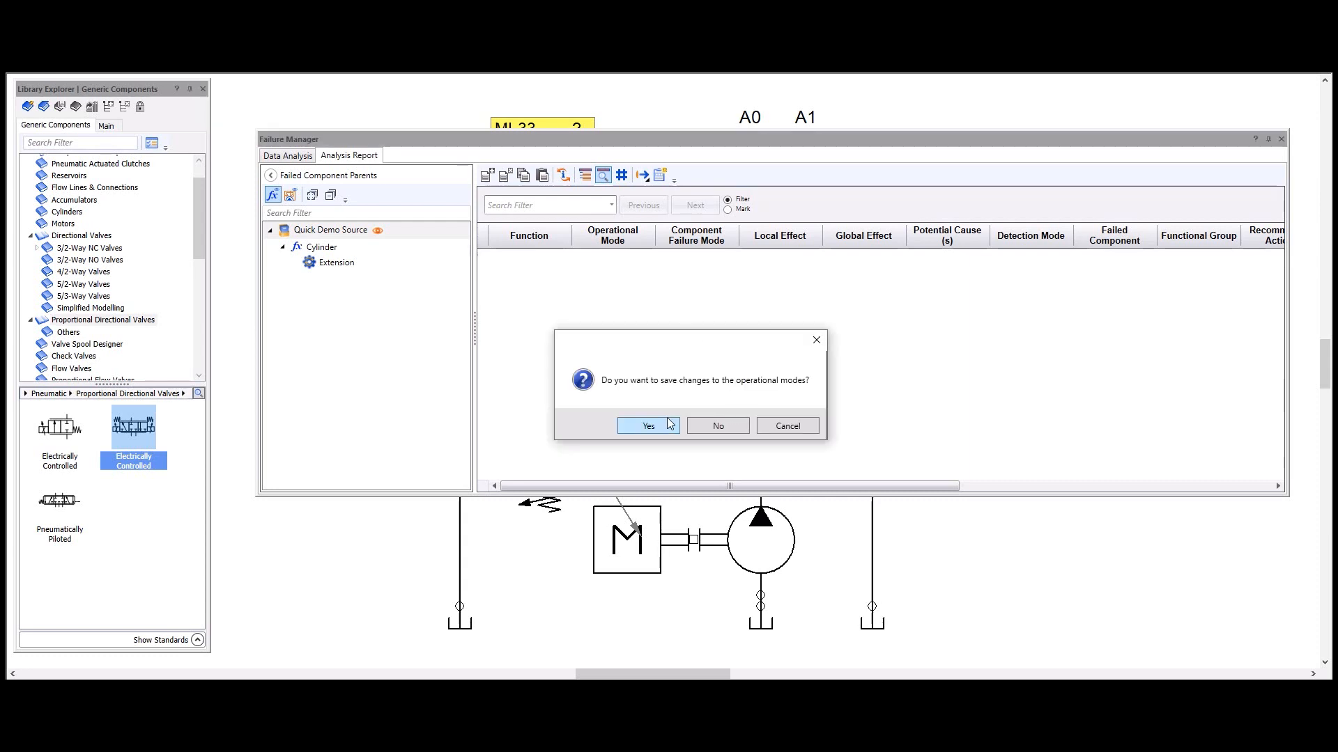
left_click(667, 424)
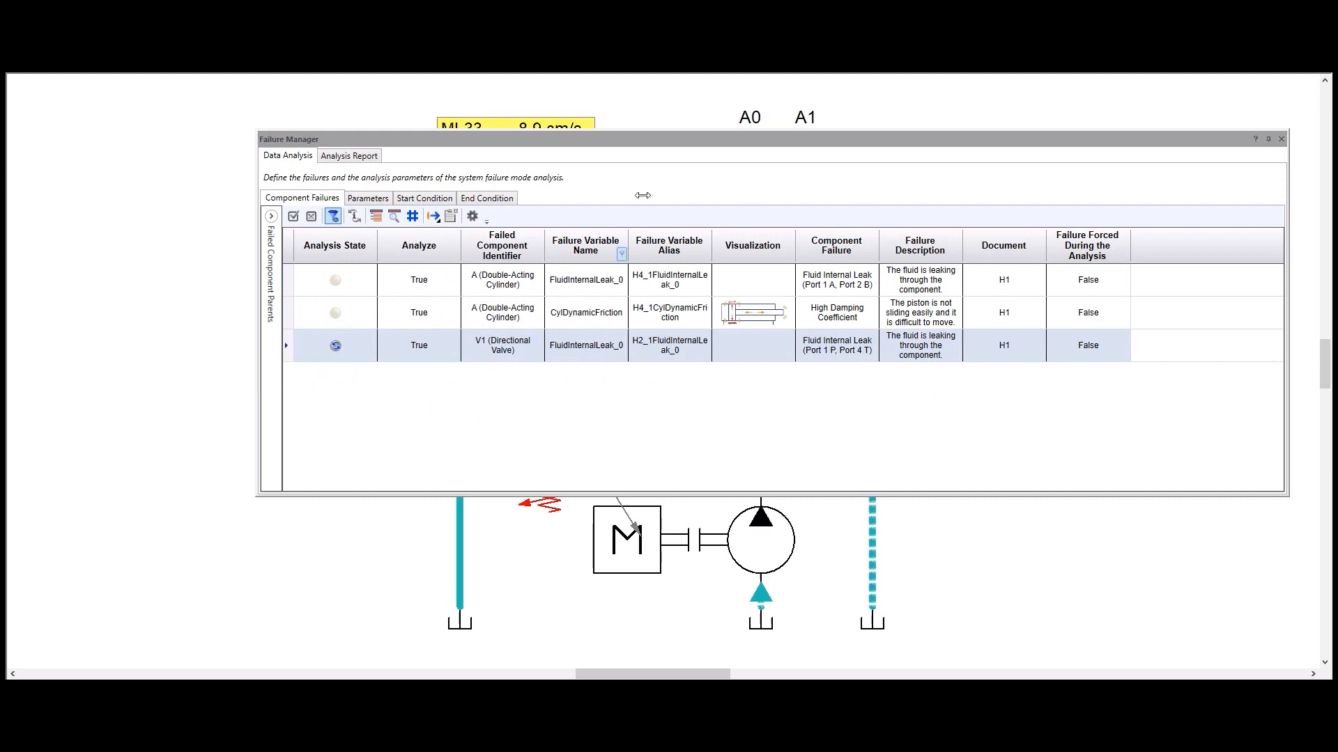
left_click_drag(652, 149, 1101, 260)
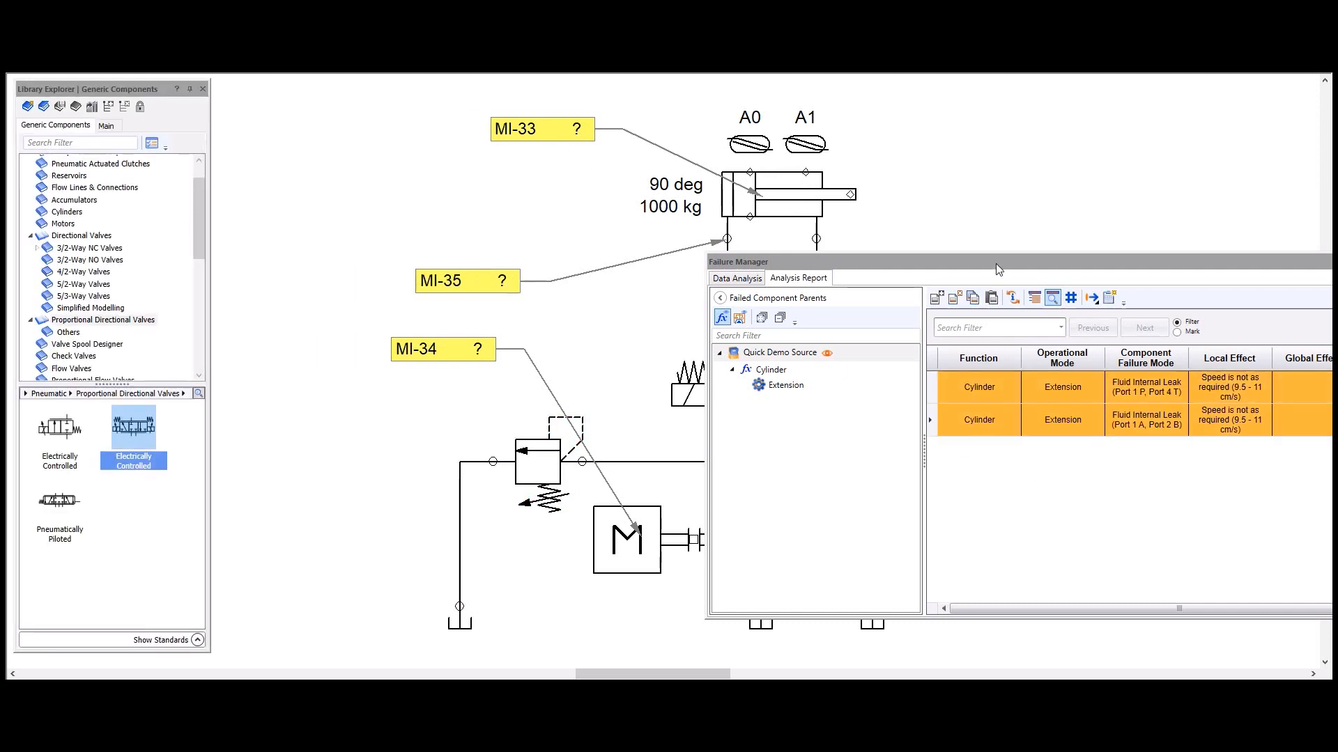
Step: Review the analysis states of the cylinder's two failures and the directional valve's leak in the component failures table
left_click_drag(993, 260, 789, 117)
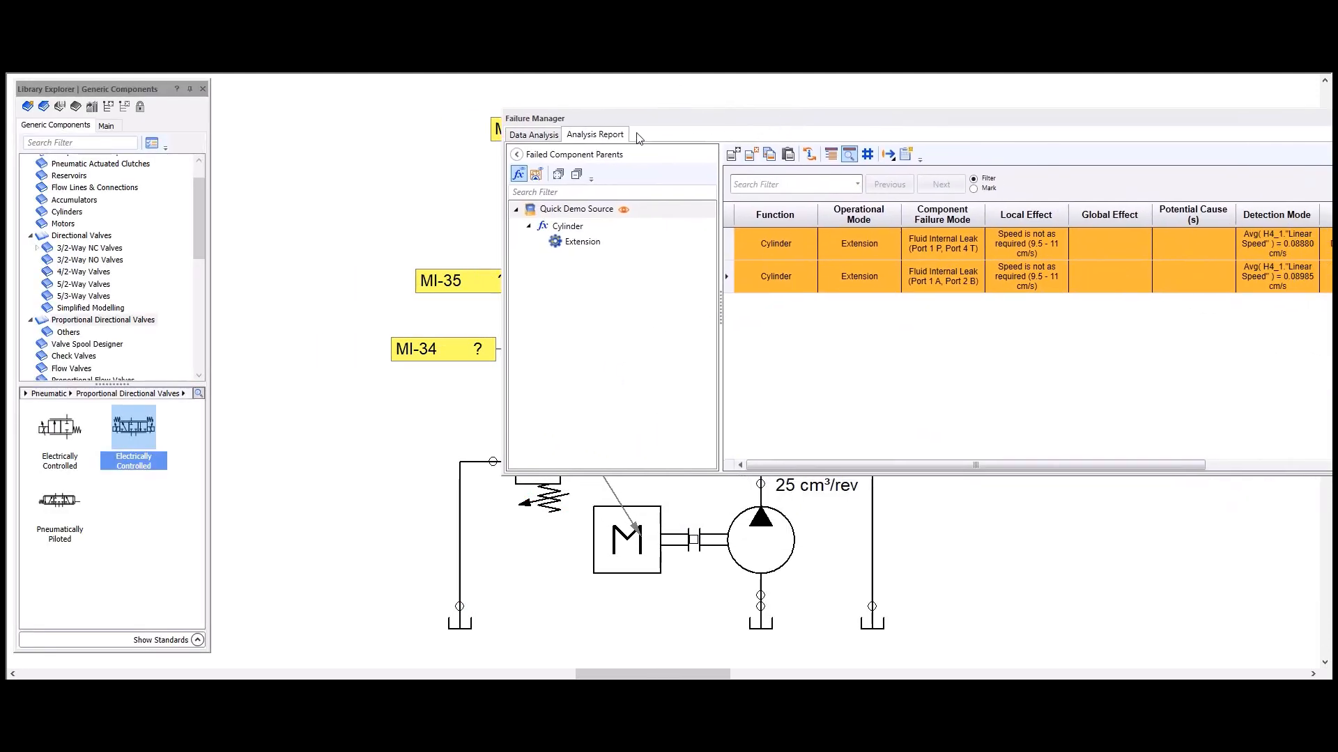
left_click(548, 137)
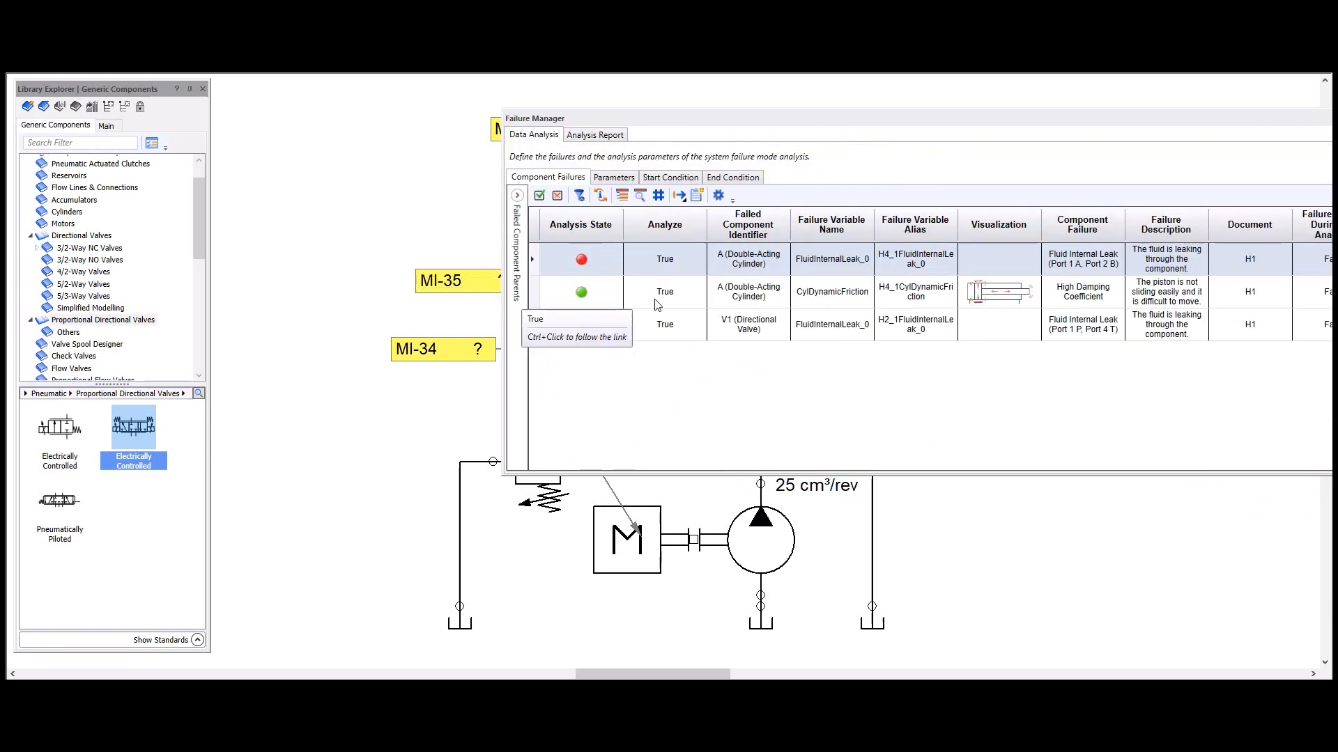
mouse_move(601, 301)
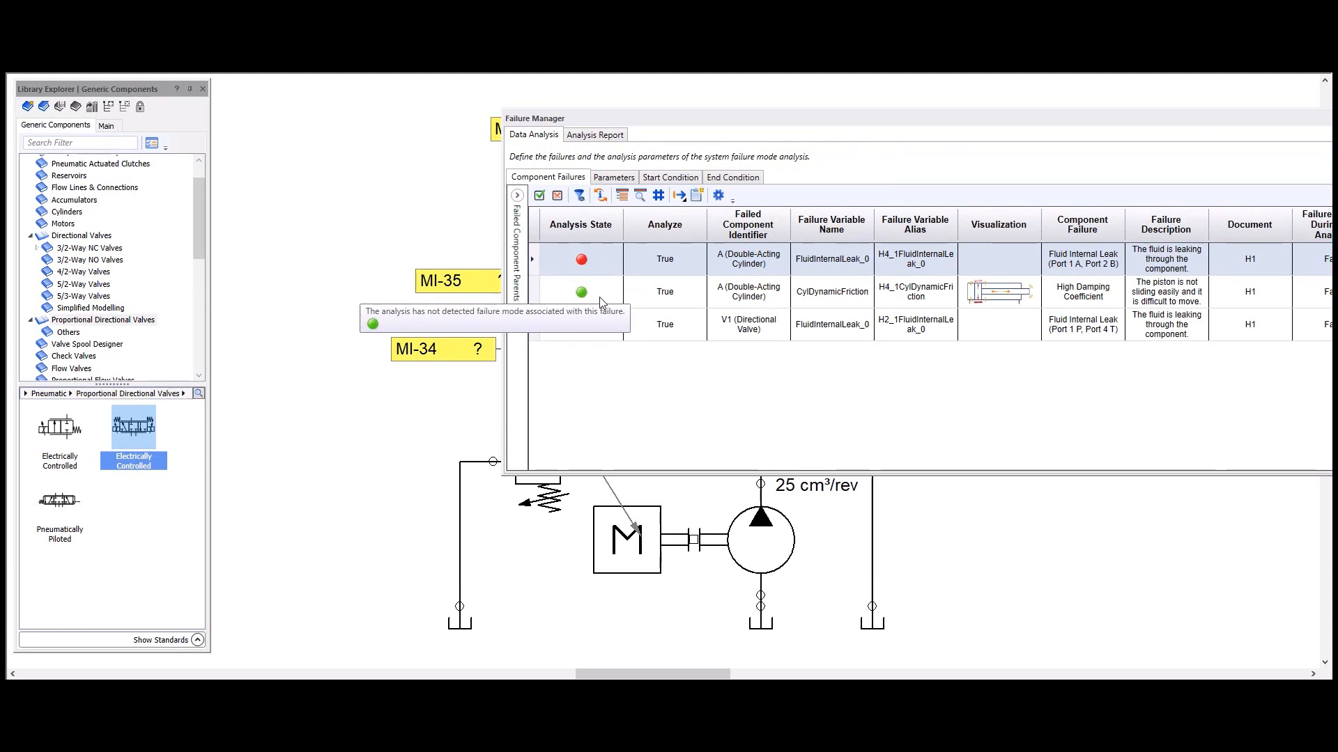
mouse_move(1038, 301)
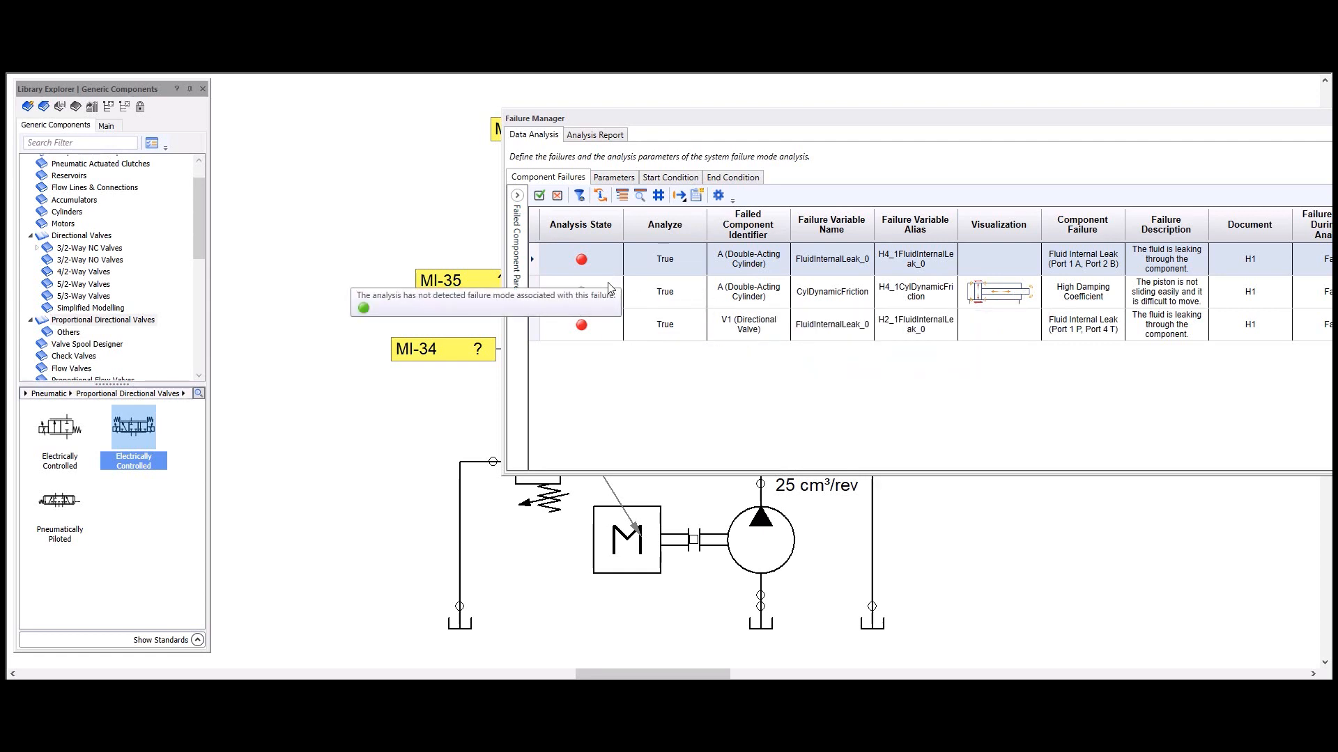
mouse_move(592, 260)
mouse_move(581, 332)
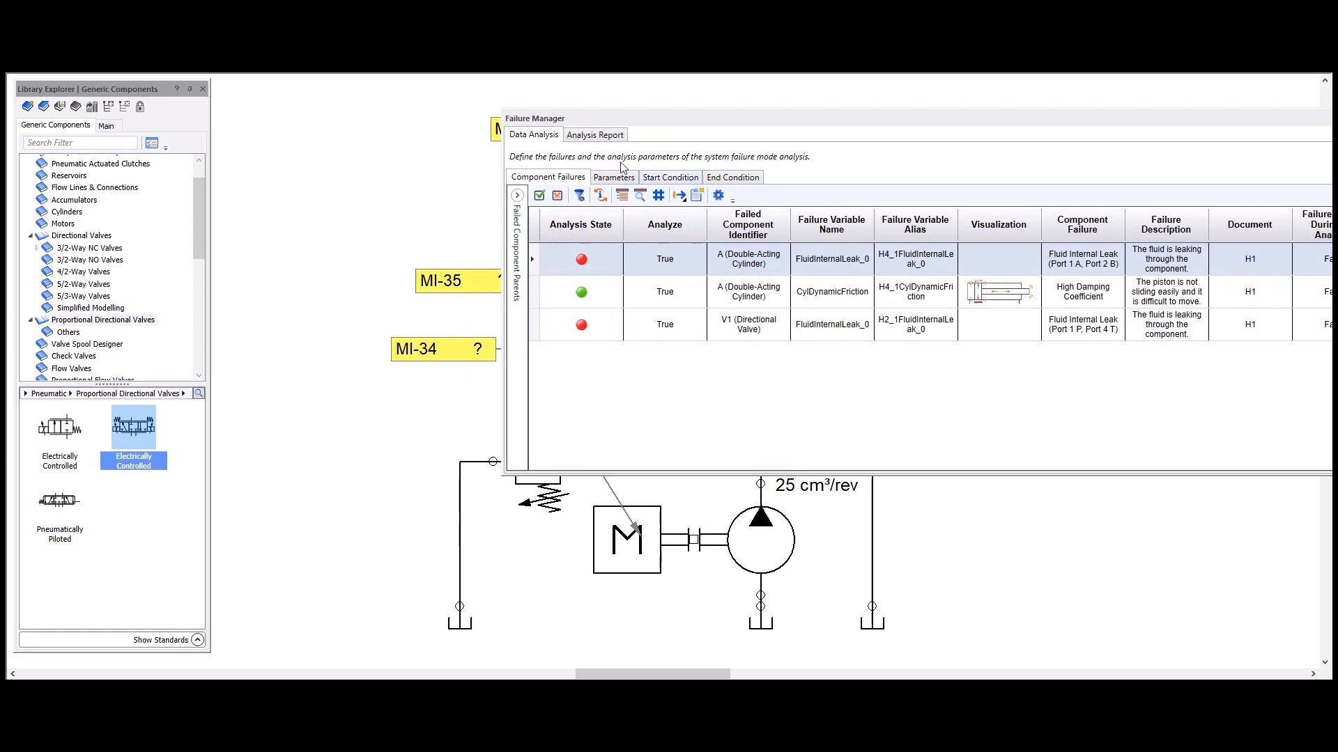
Step: Reopen the Analysis Report and examine the failed components and component failure modes of its rows
left_click(604, 137)
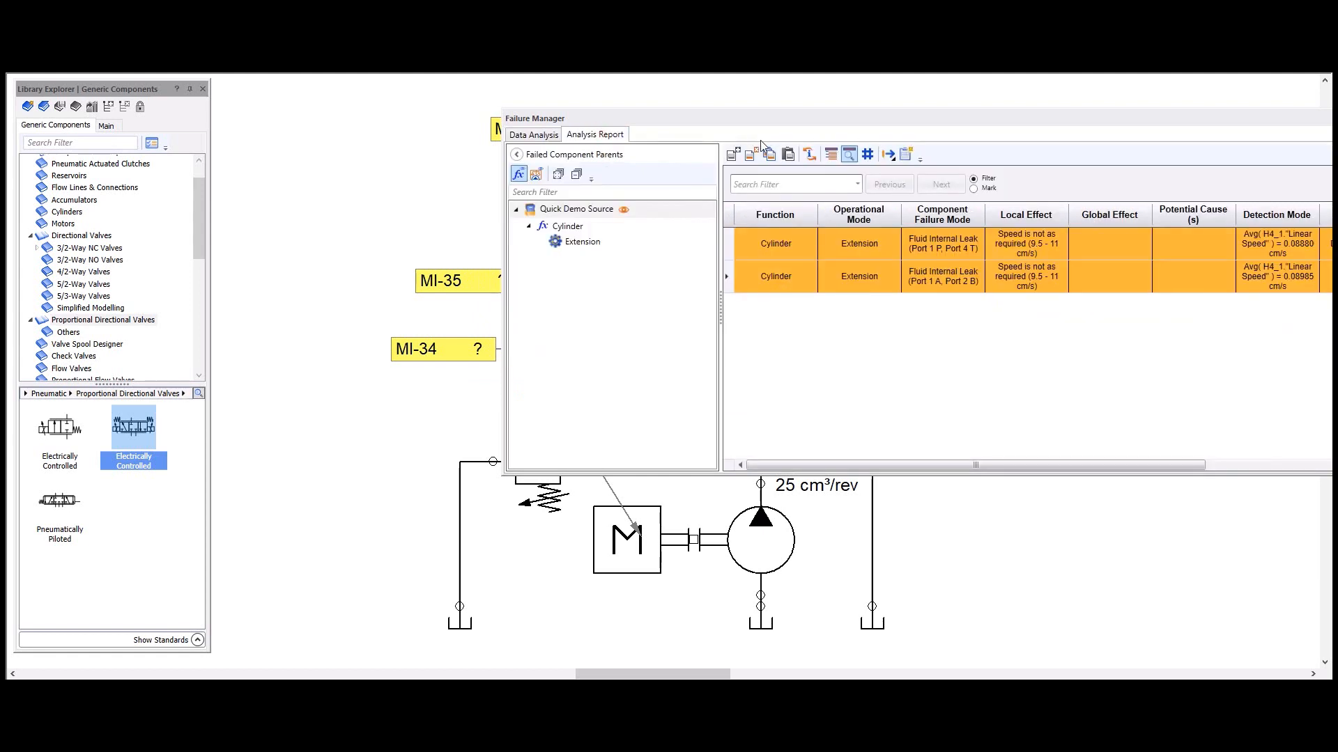
left_click_drag(786, 124, 419, 112)
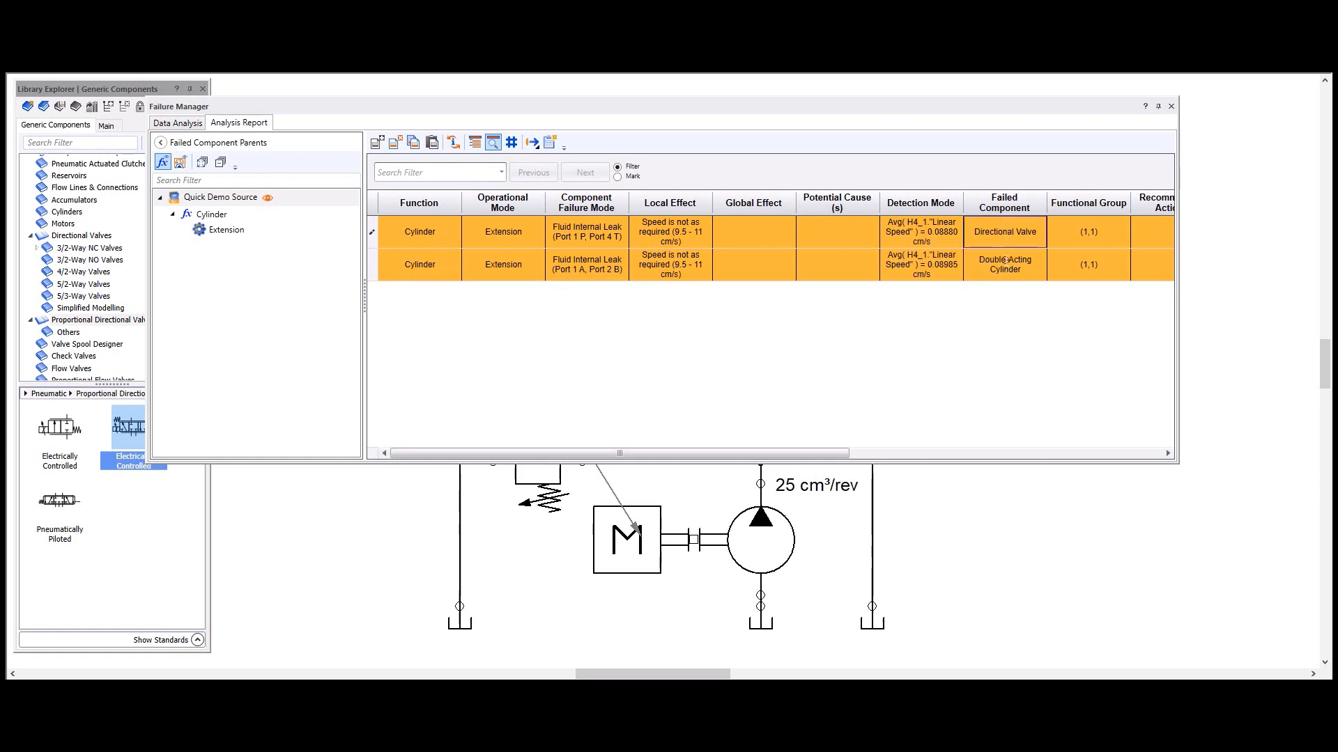
left_click(982, 265)
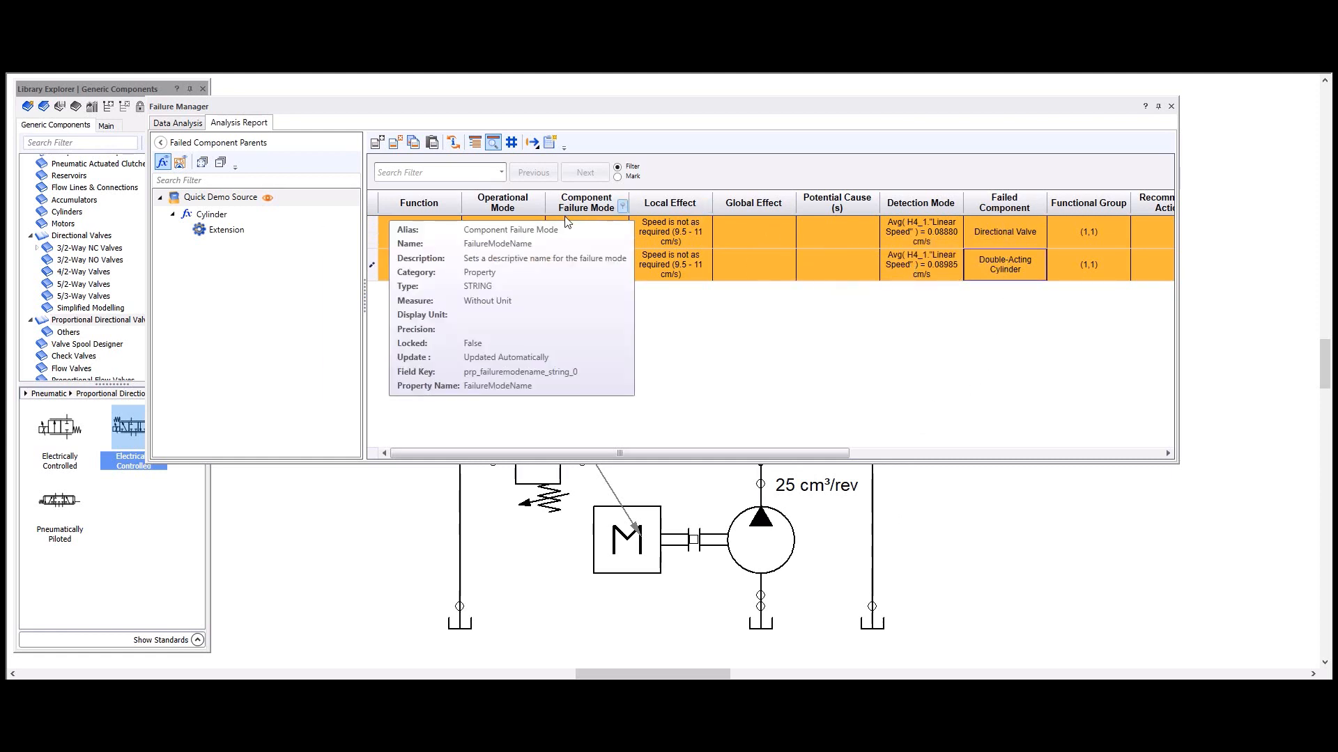
left_click(601, 237)
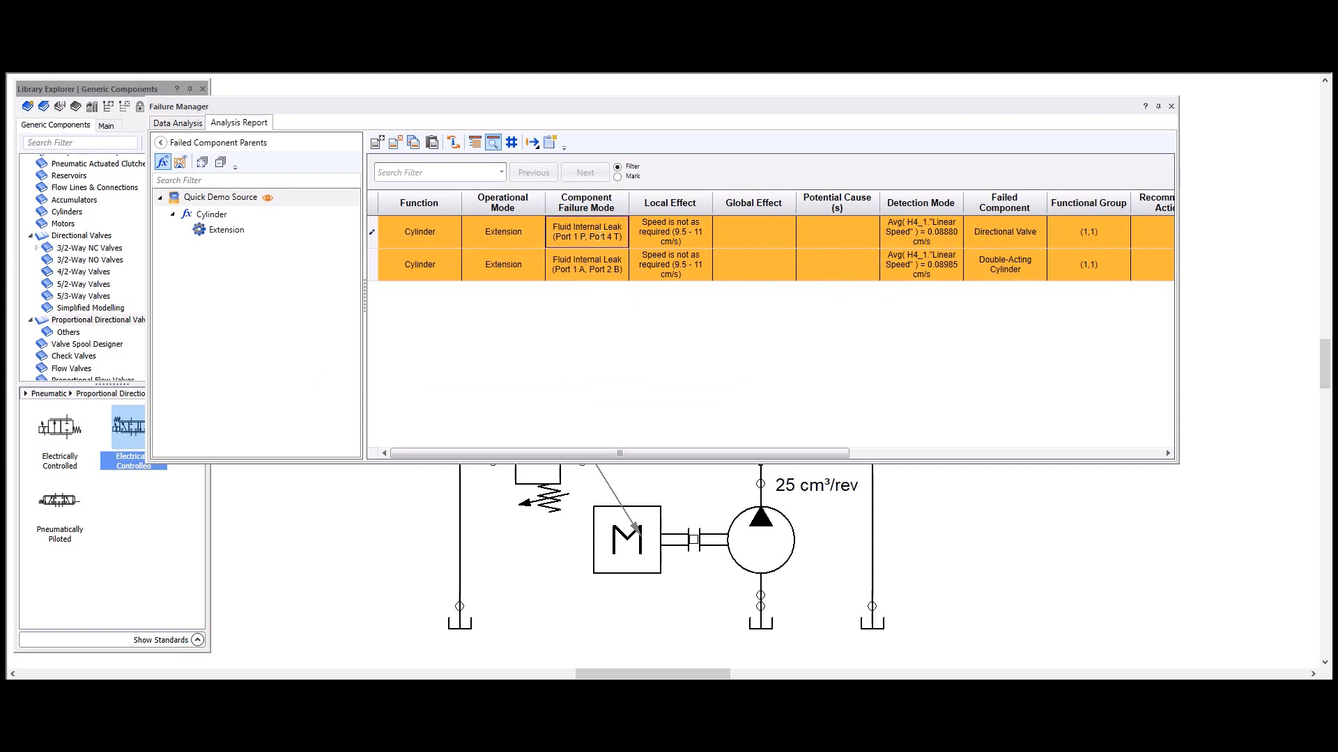
Step: Fit the Local Effect column to its text to read both rows, and dock the Failure Manager window
double_click(713, 205)
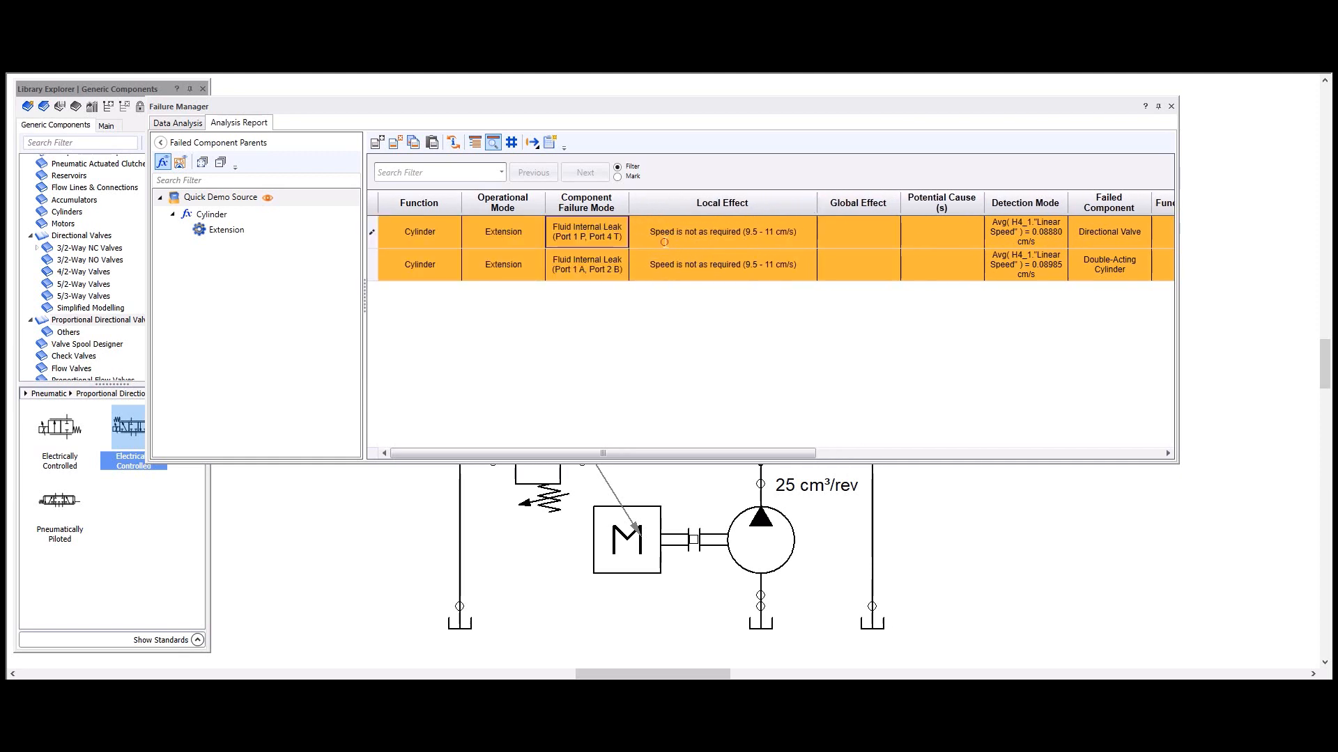
left_click(664, 243)
left_click_drag(650, 238, 797, 244)
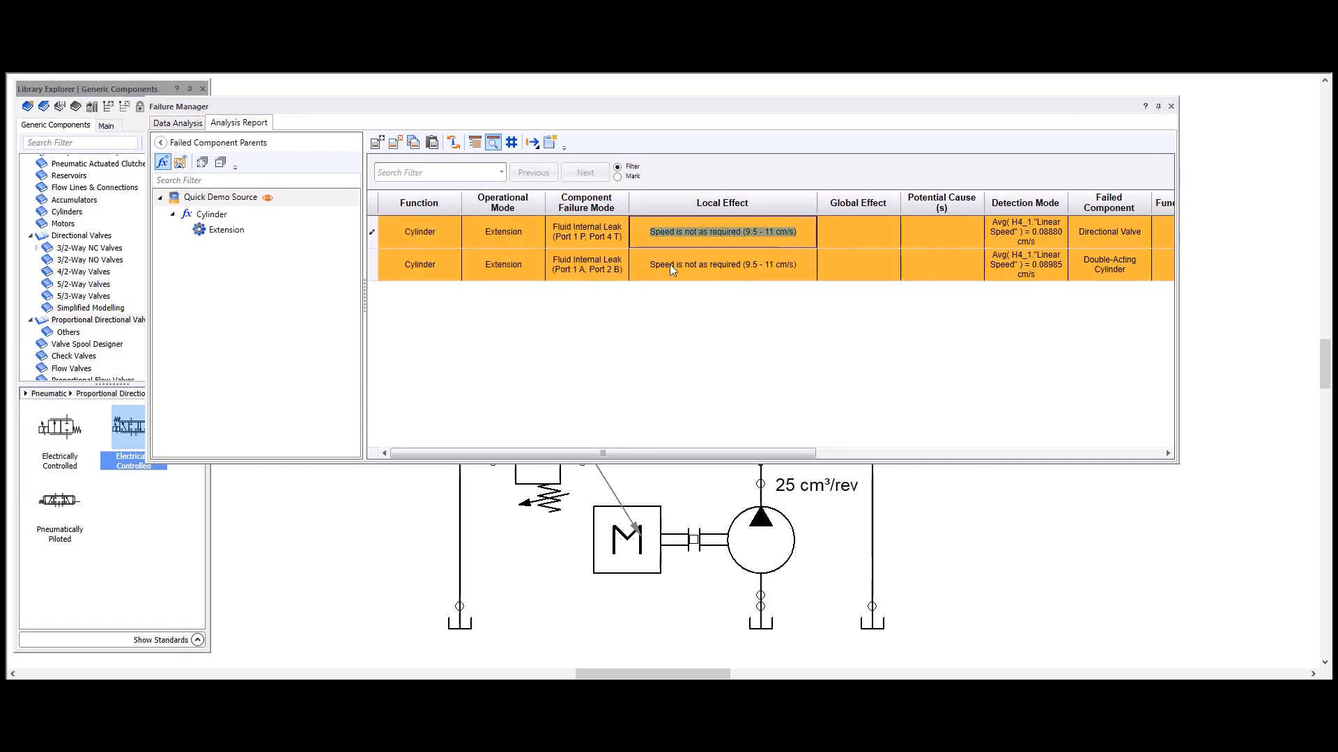
left_click(651, 264)
left_click_drag(648, 264, 814, 272)
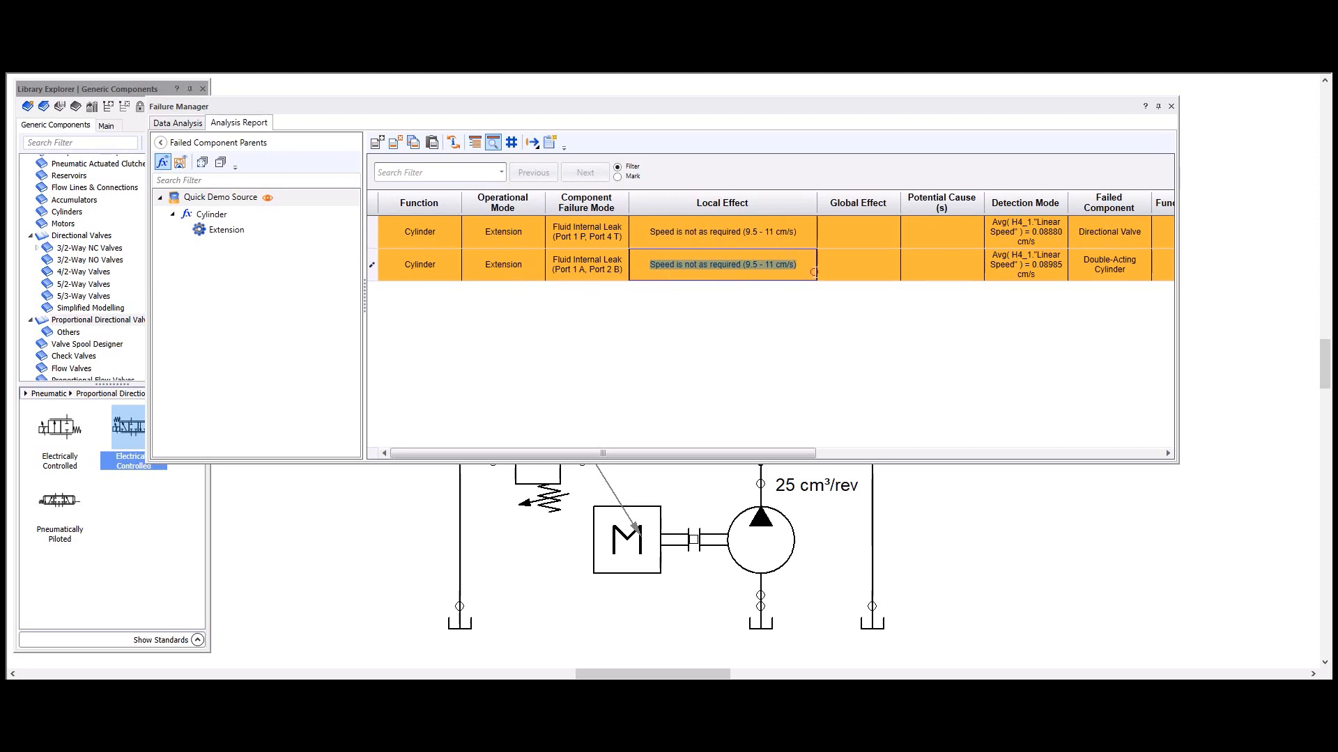
double_click(762, 117)
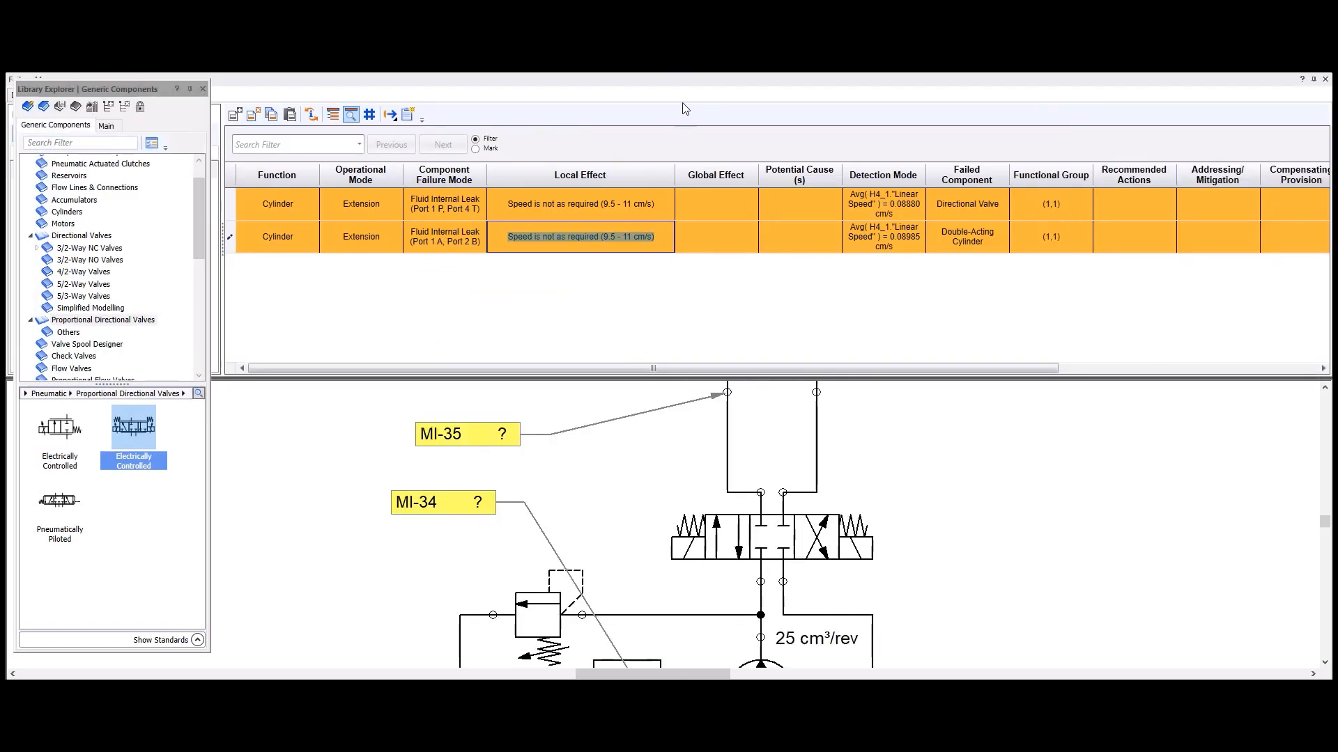
Step: Close the Library Explorer and collapse the Failed Component Parents pane to widen the report table
left_click(680, 115)
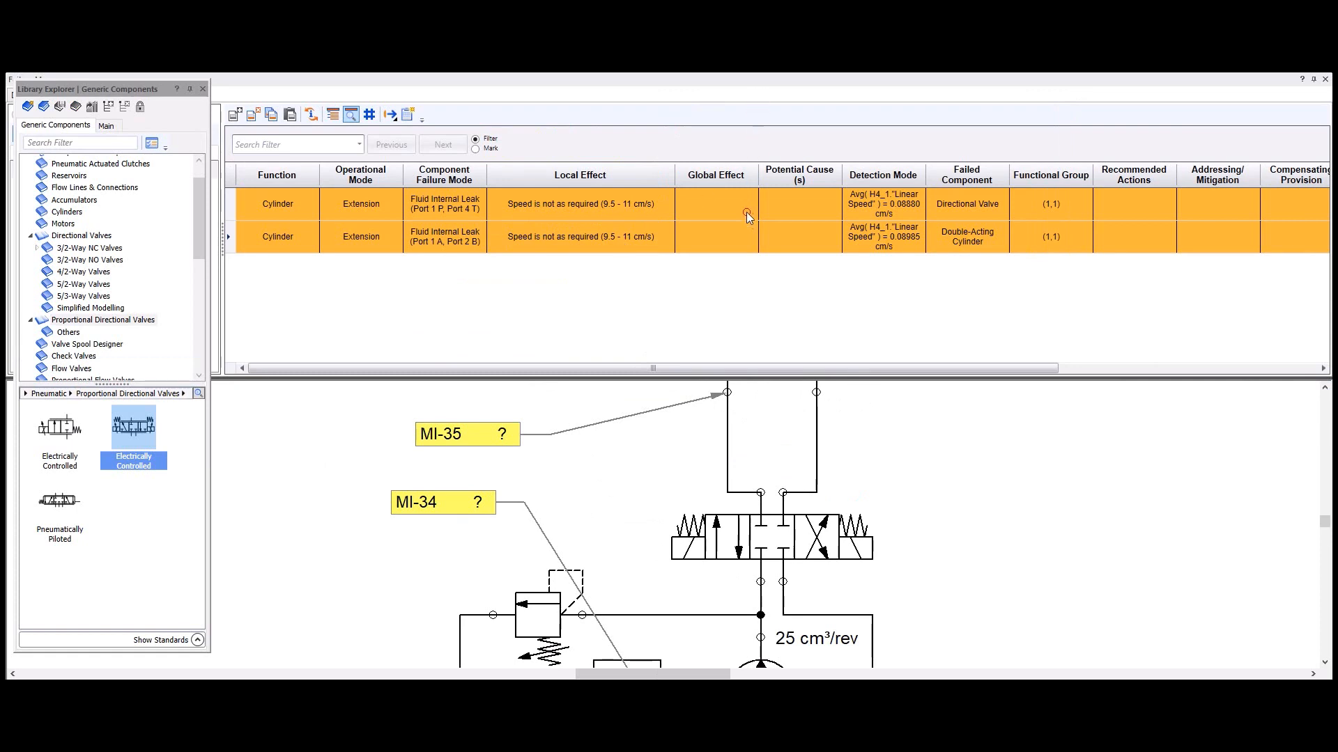
left_click(203, 89)
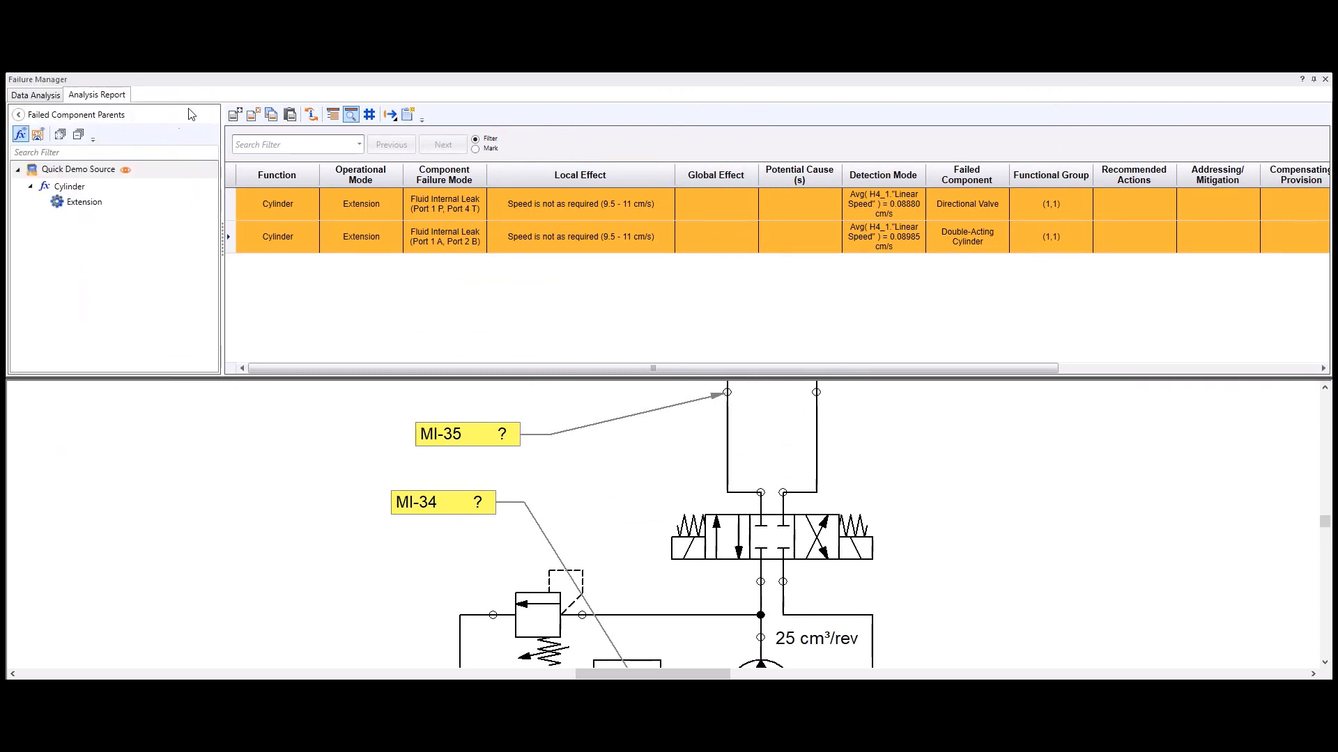
left_click(18, 115)
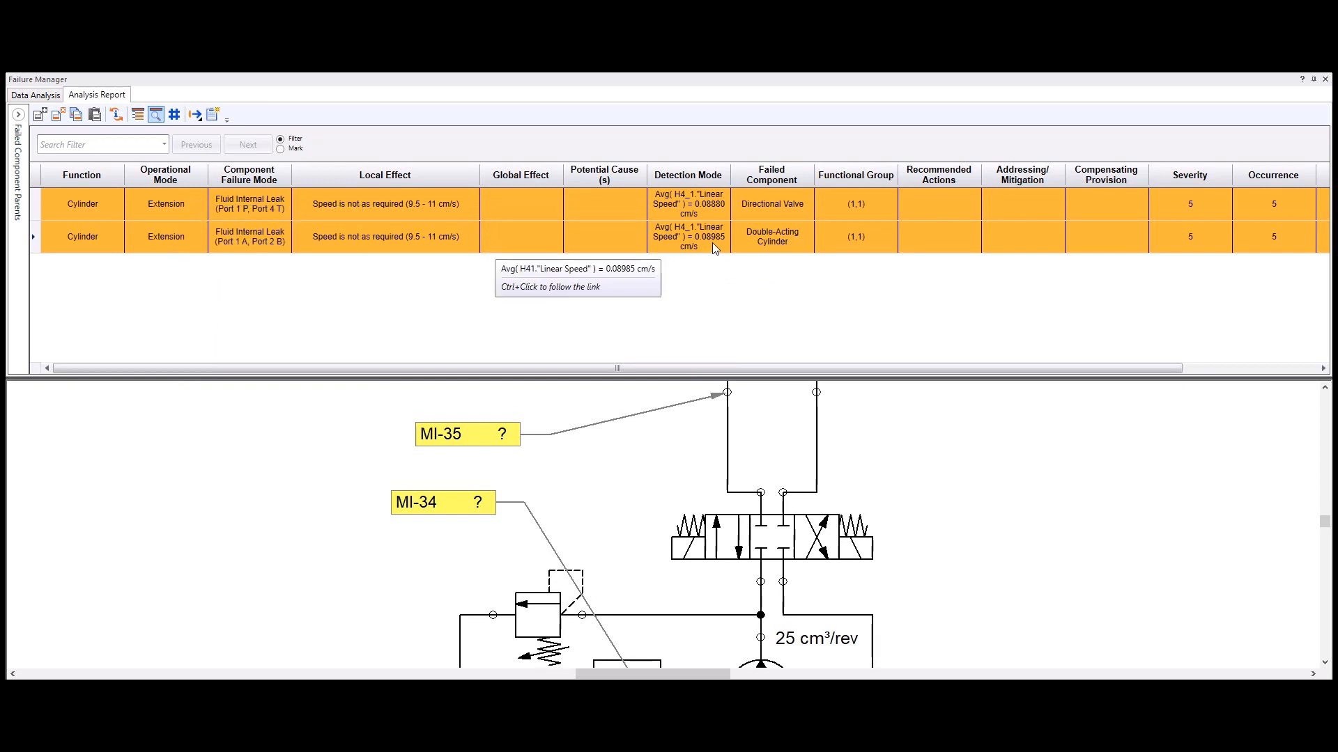
Step: Examine both report rows' recommended actions, mitigation, potential cause and global effect fields, and their severity, occurrence, detection and RPN columns
left_click(932, 201)
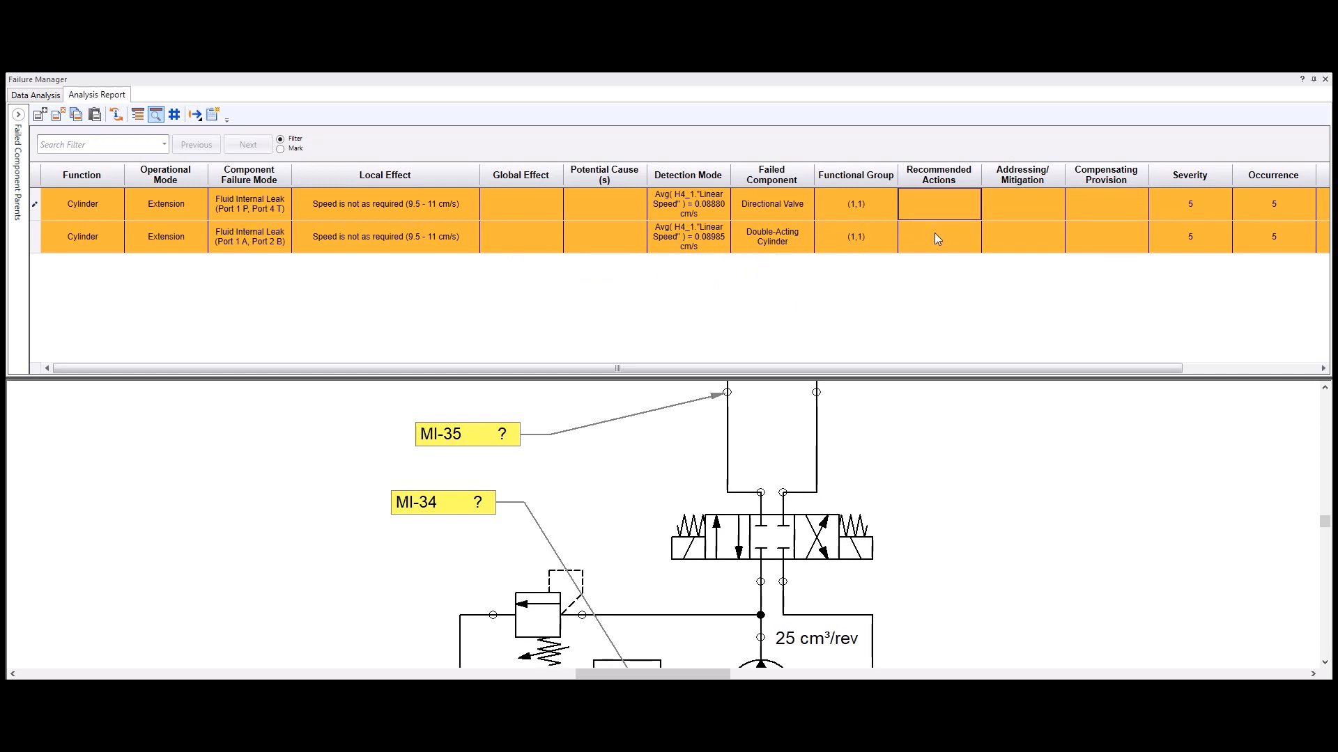
left_click(934, 234)
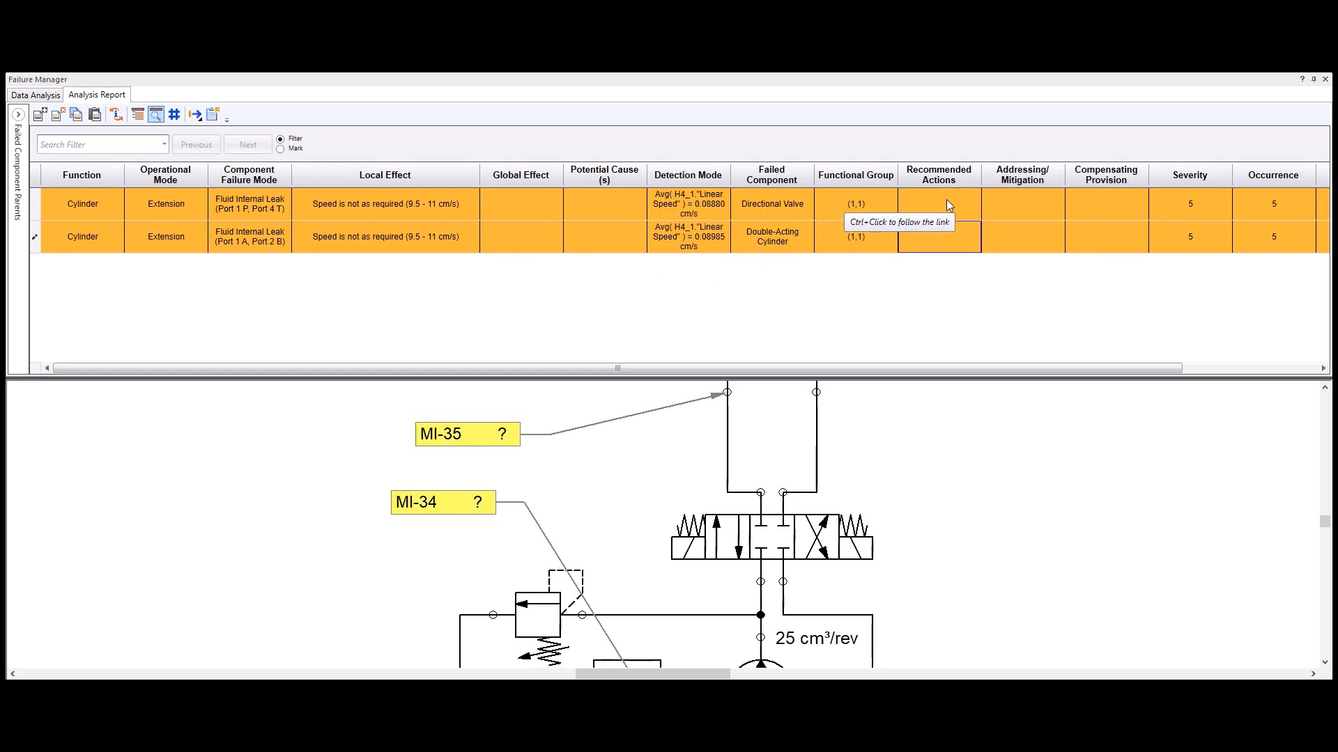
left_click(946, 202)
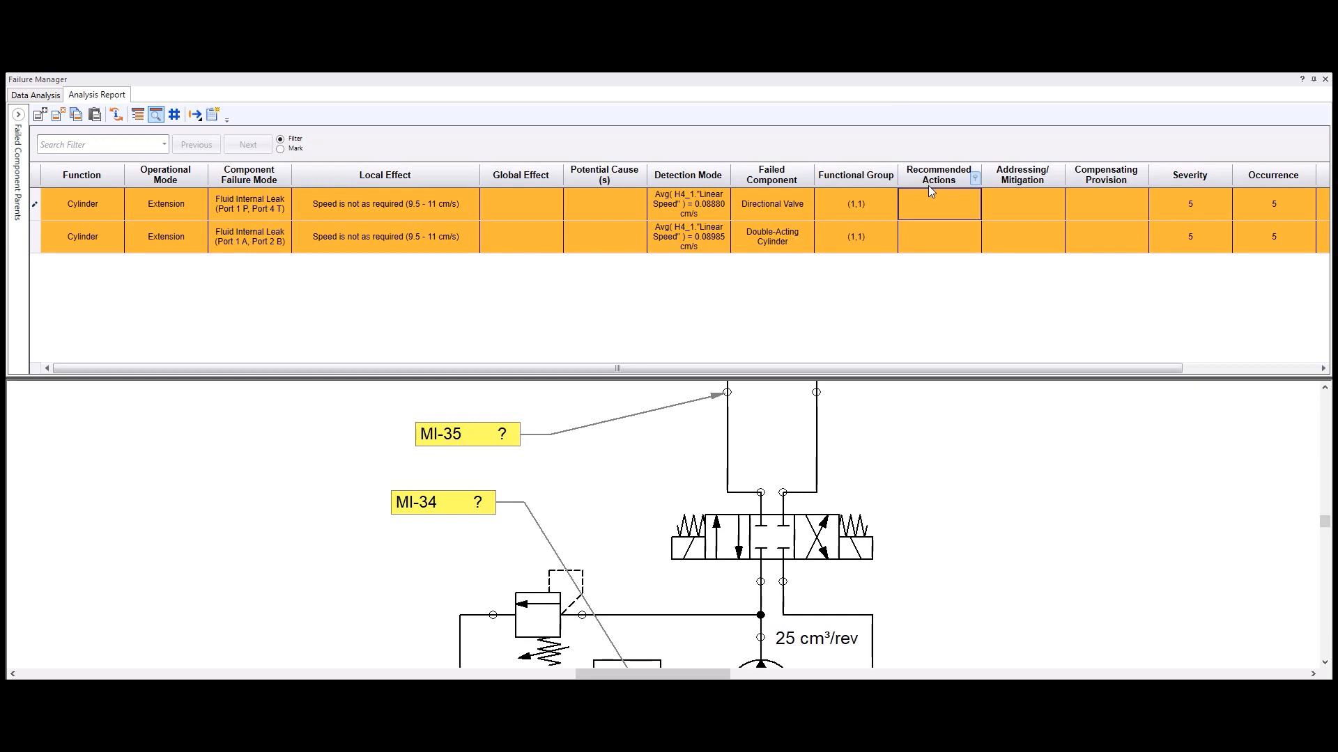
left_click(960, 204)
left_click(1038, 199)
left_click(619, 202)
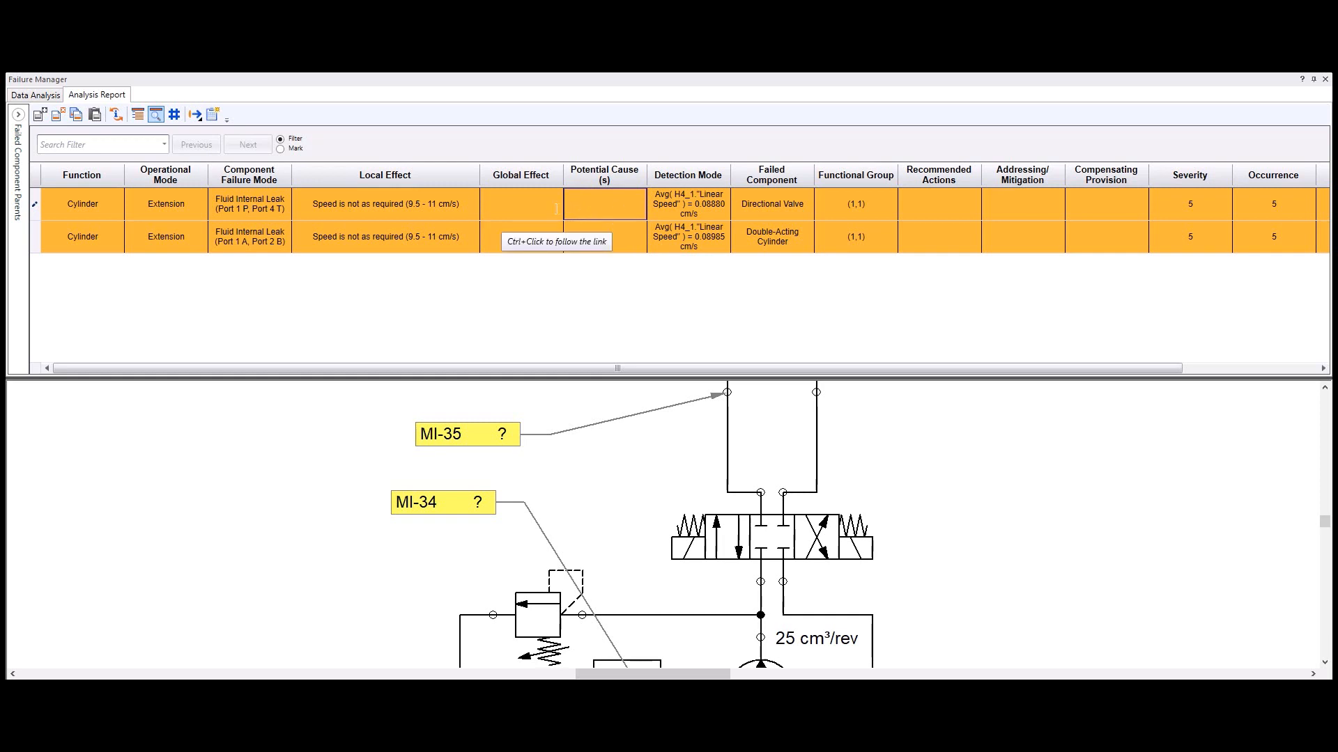
left_click(521, 207)
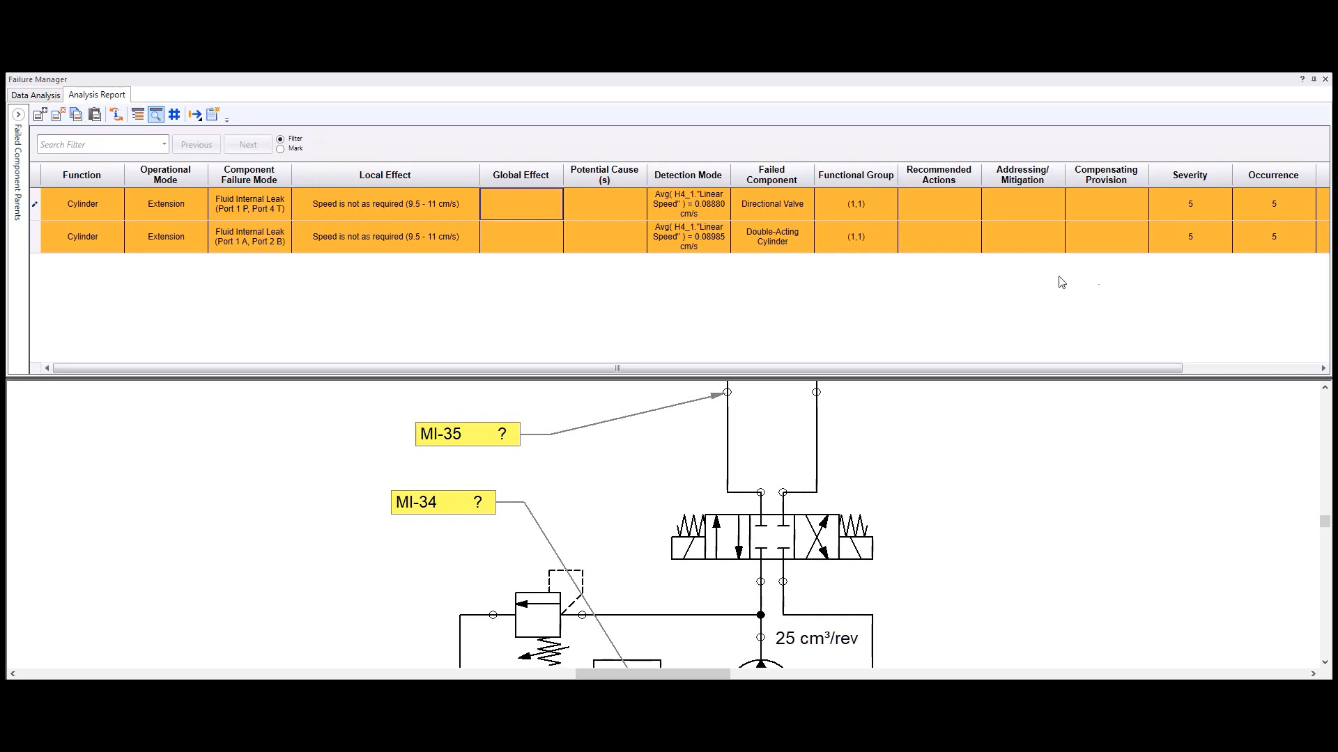
left_click_drag(932, 365, 1122, 361)
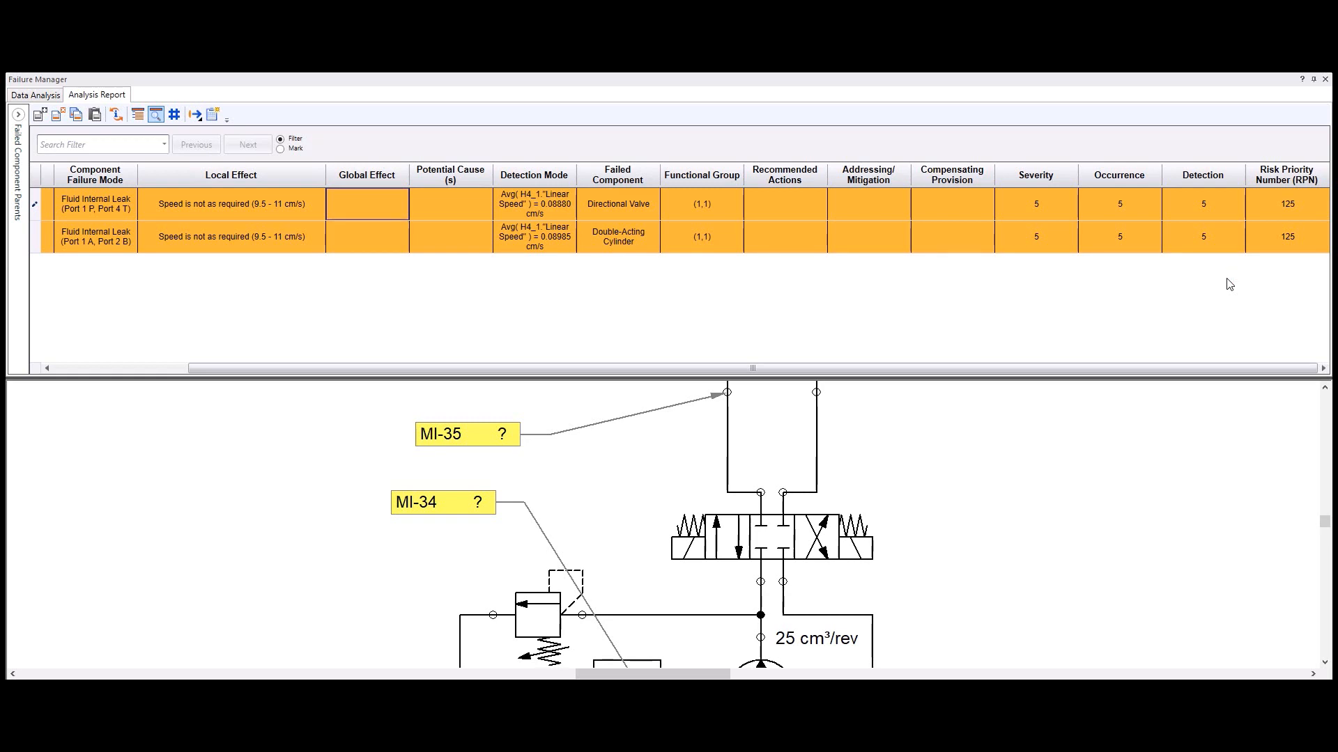
left_click_drag(453, 368, 317, 368)
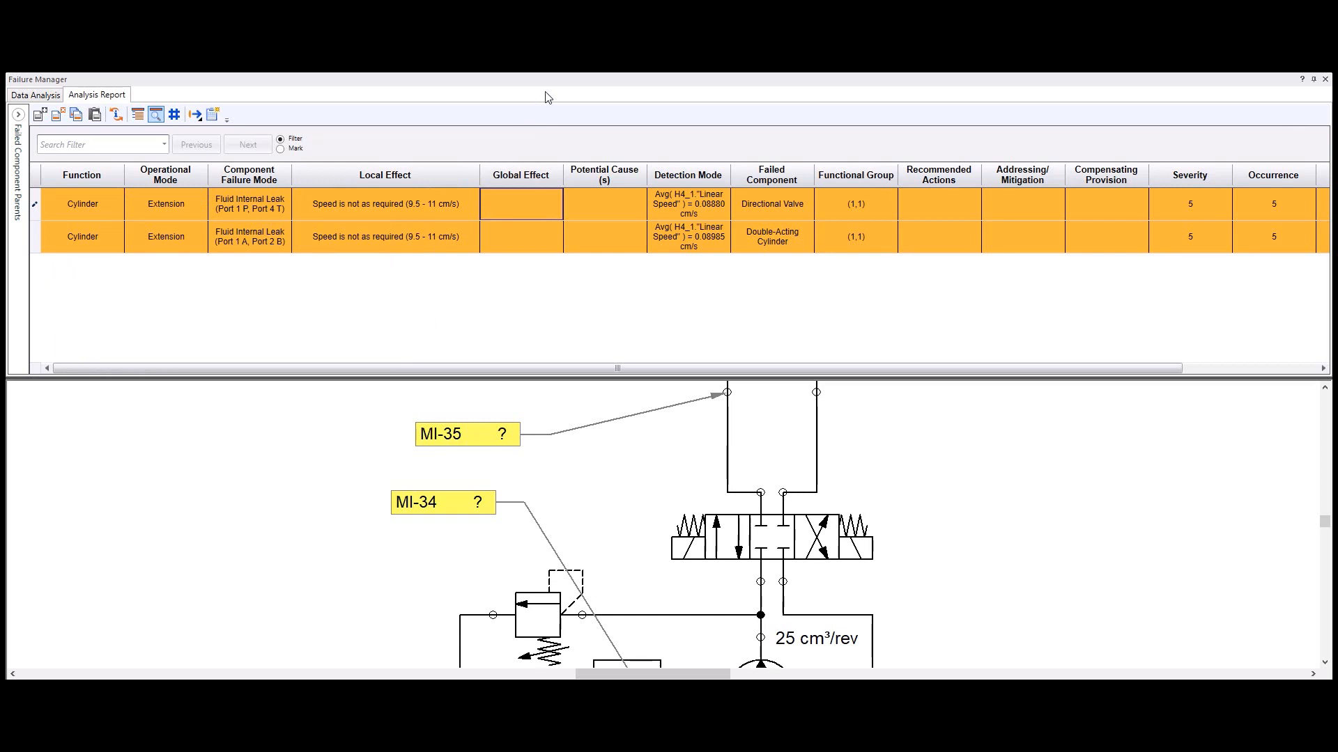
Step: Undock the Failure Manager window and close it to clear the view of the hydraulic circuit
left_click_drag(549, 81, 468, 140)
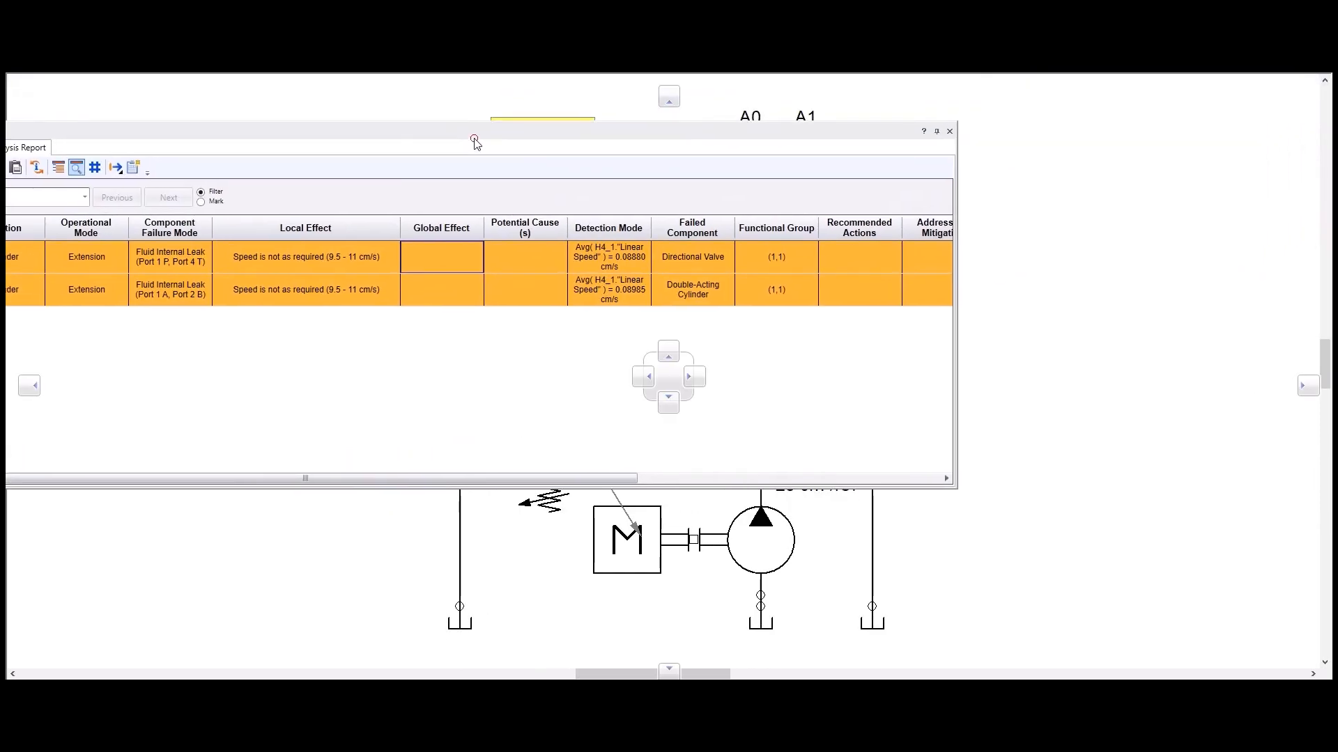
left_click(952, 131)
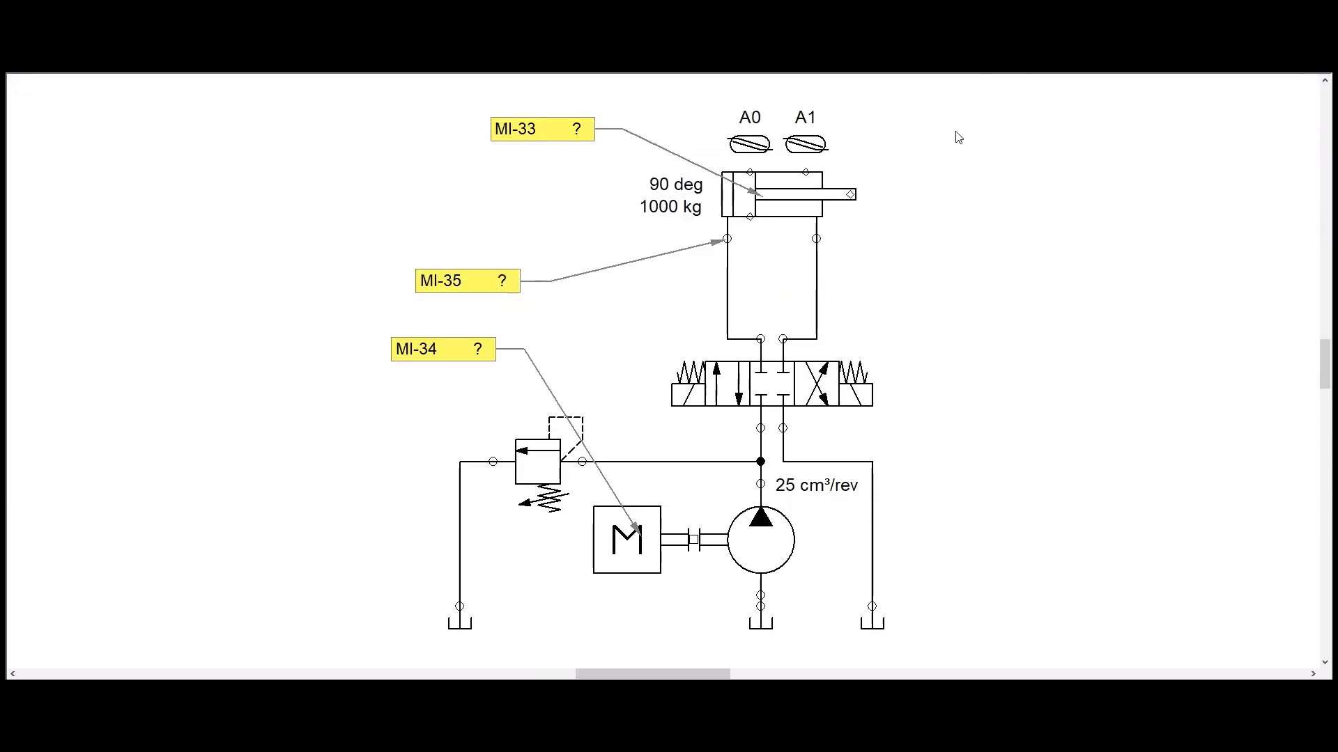